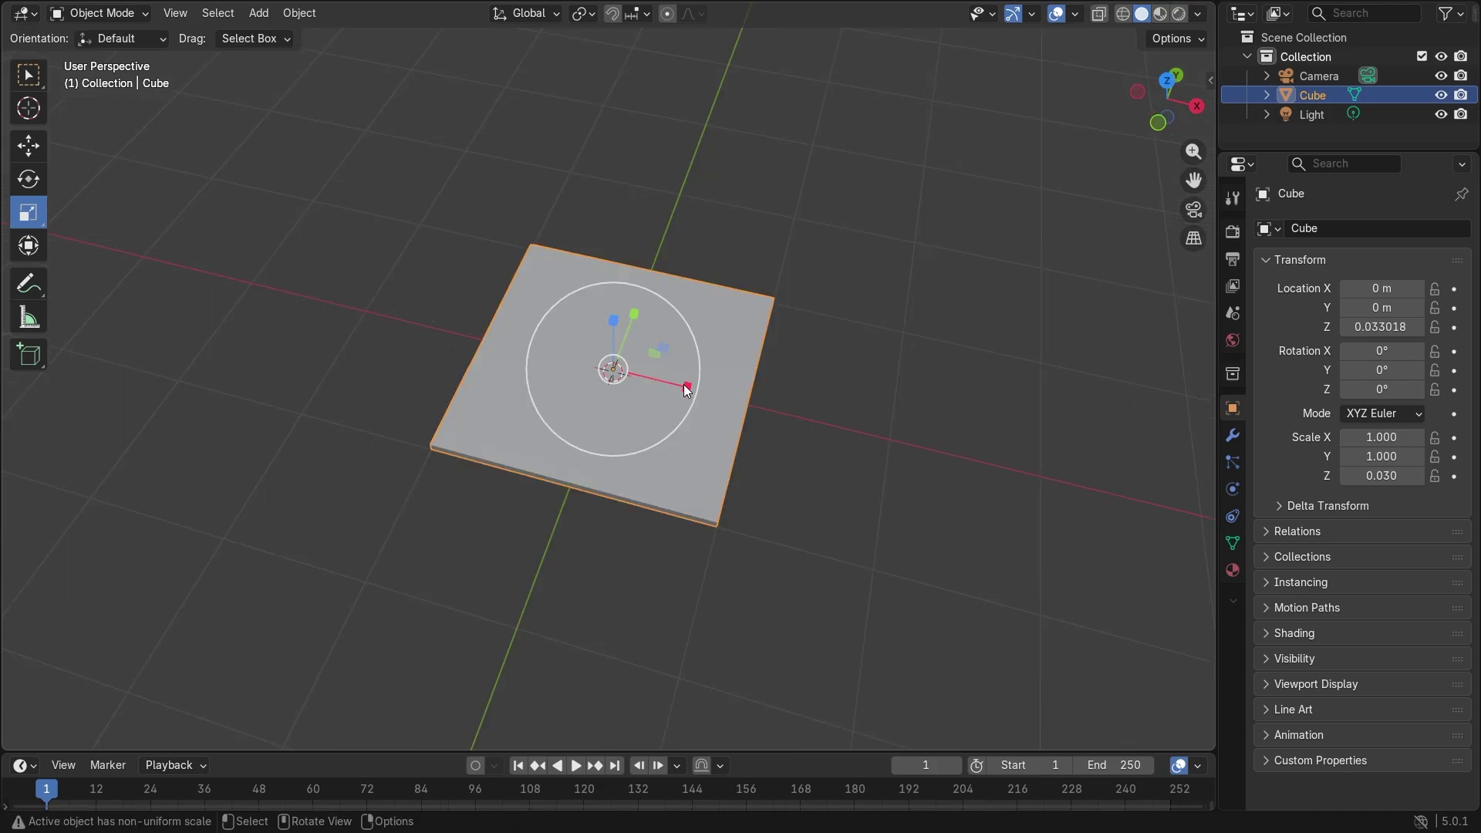
- Stretch the flat slab to a scale of 2.000 along X and enter Edit Mode
drag(688, 390, 734, 400)
click(109, 16)
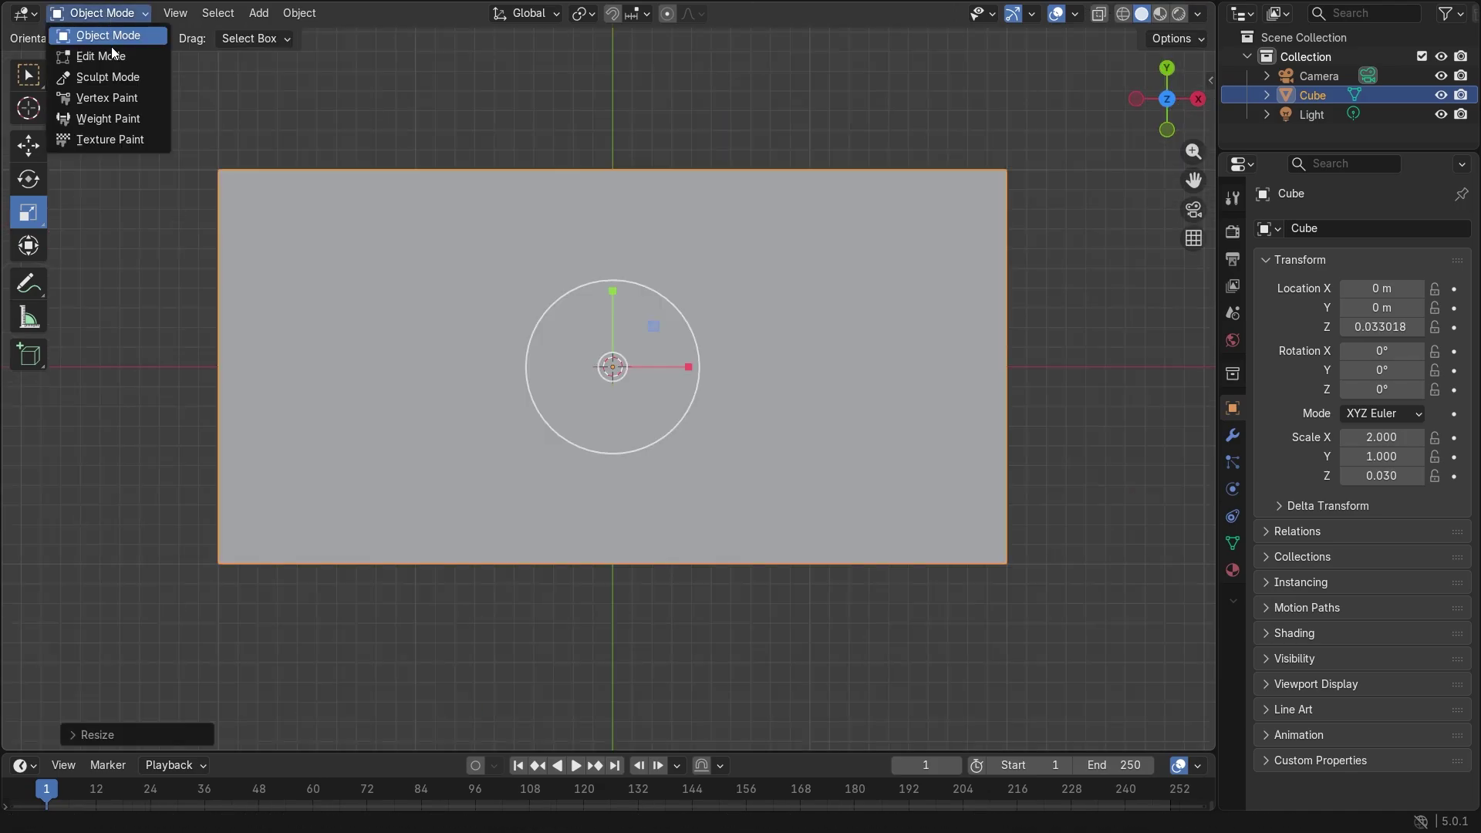
click(101, 55)
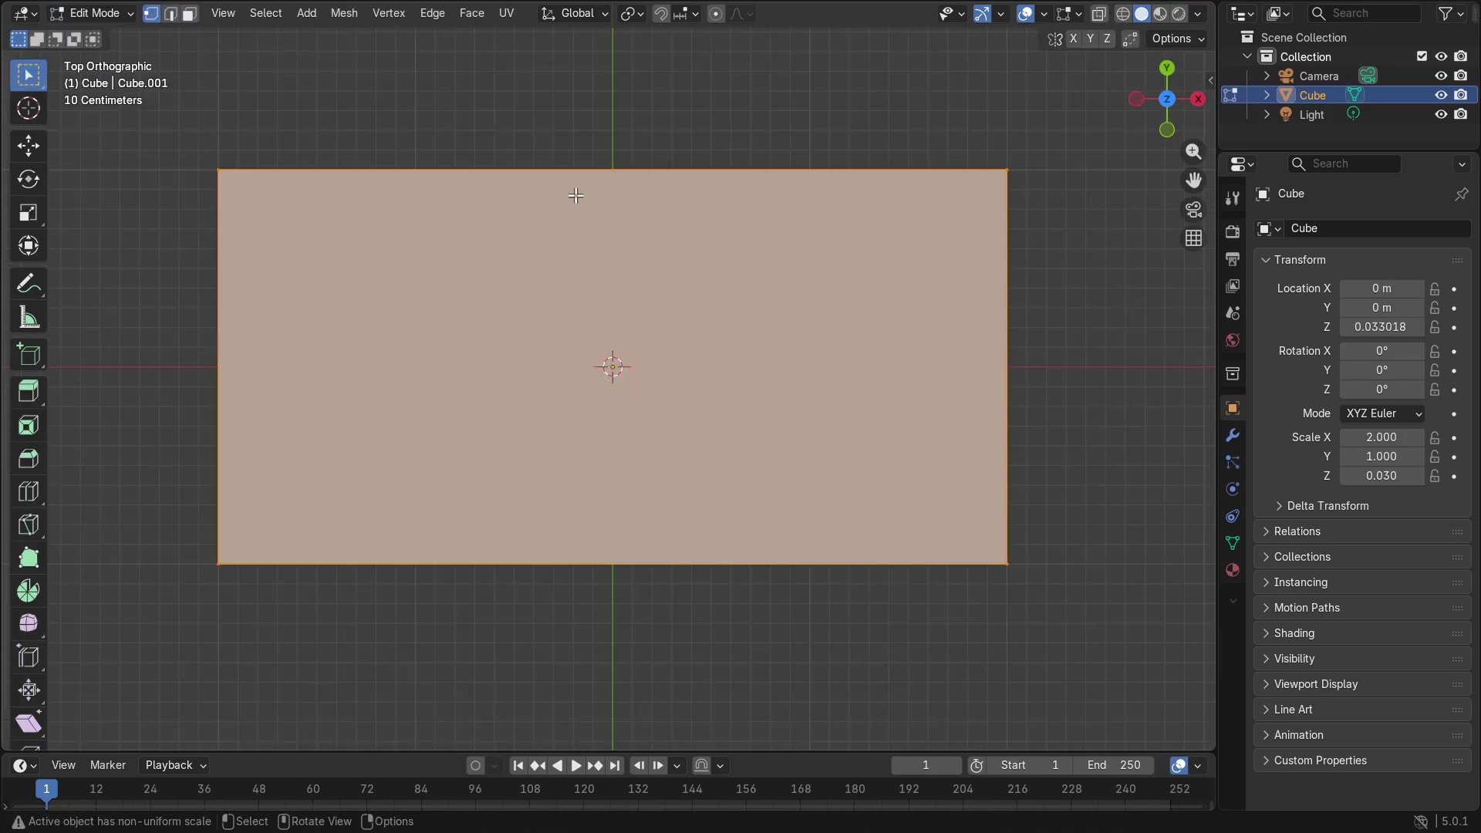
- Add a centred loop cut across the slab's width and bevel it into 5 segments with an offset of about 0.11 m
key(ctrl+r)
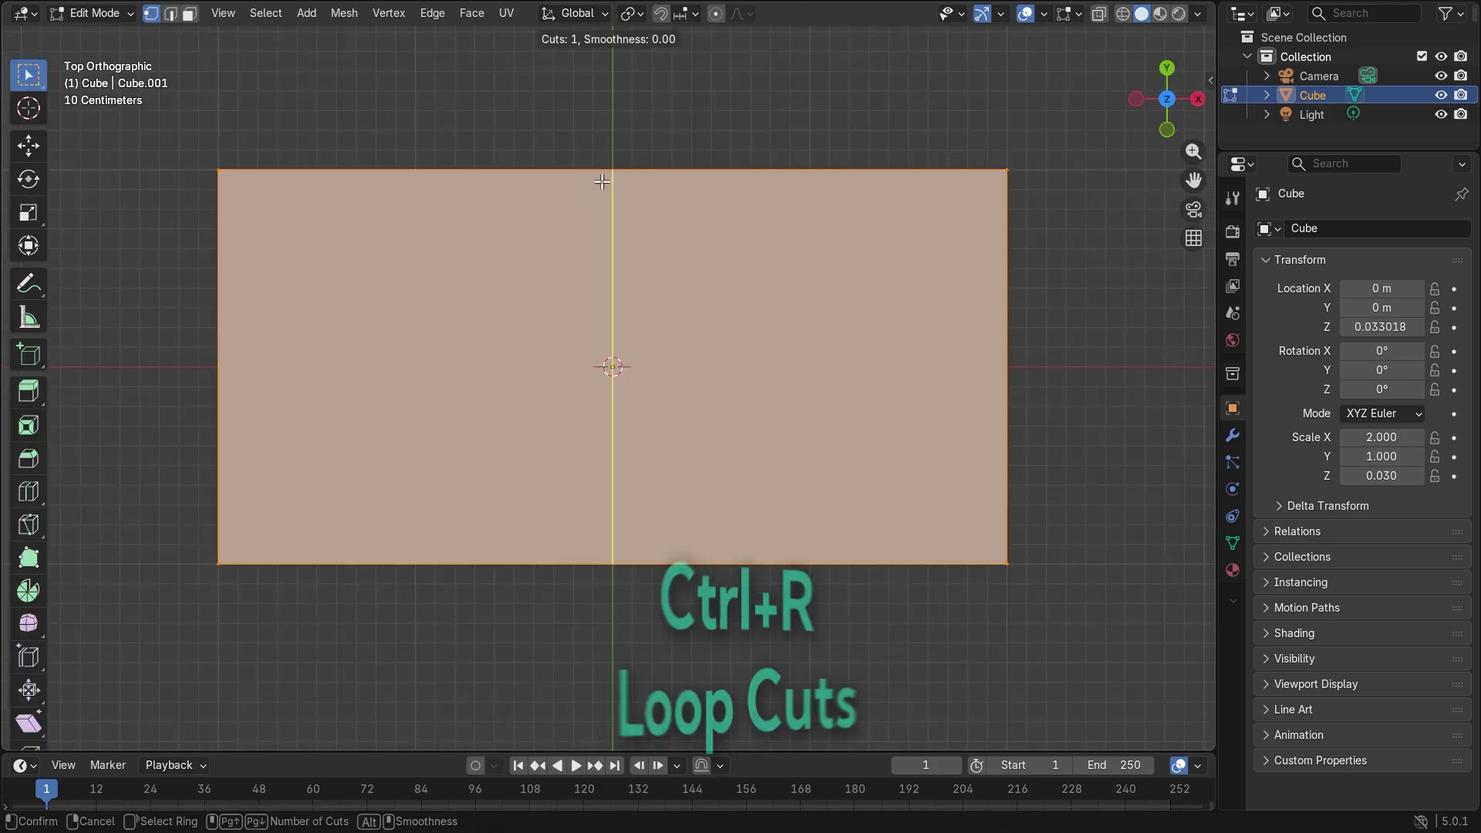
click(602, 183)
right_click(762, 229)
key(ctrl+b)
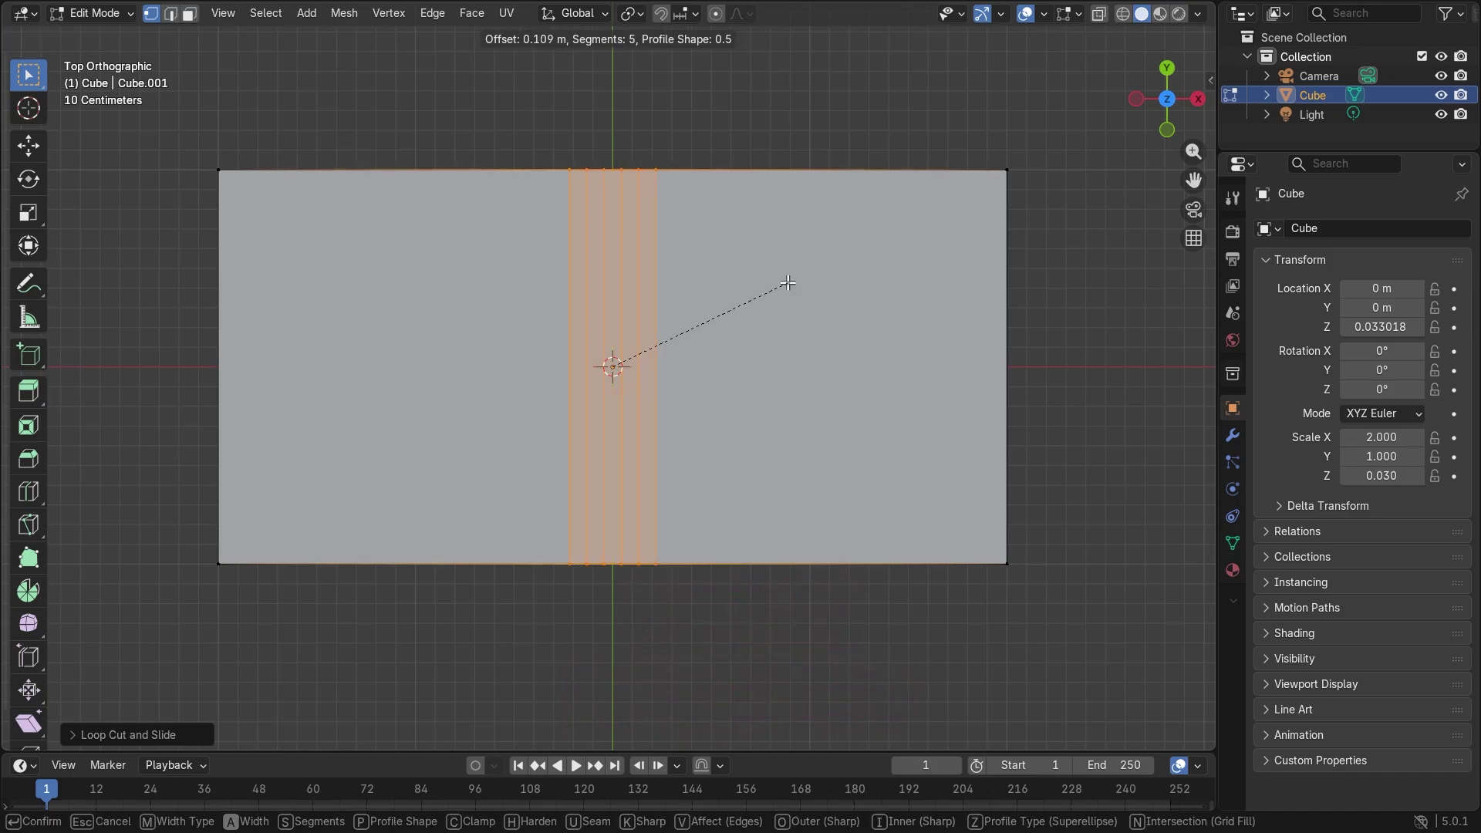
click(788, 282)
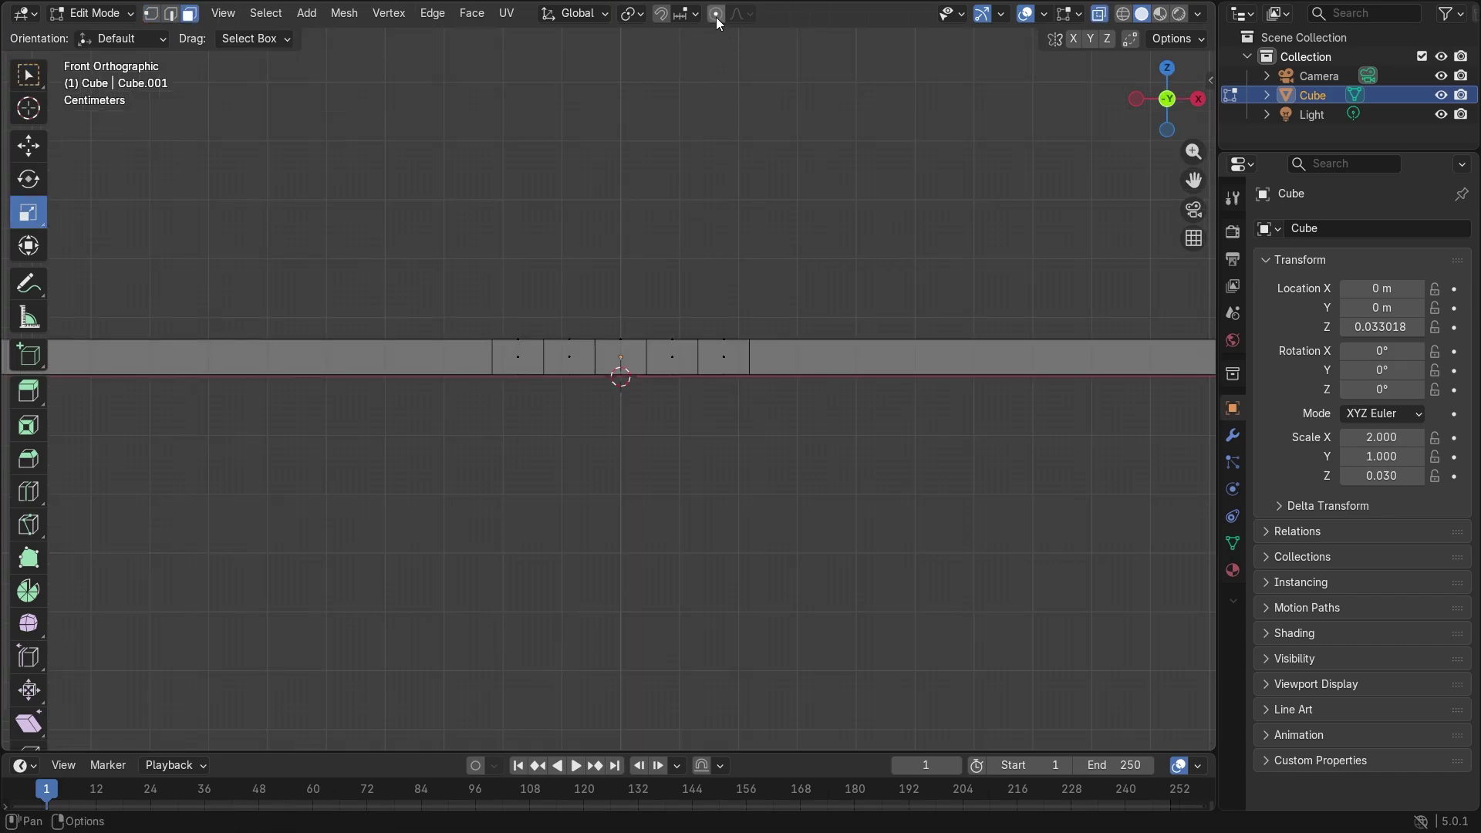
- Enable proportional editing and lower the slab's middle segment along Z to form the dip of the book's spine
click(717, 17)
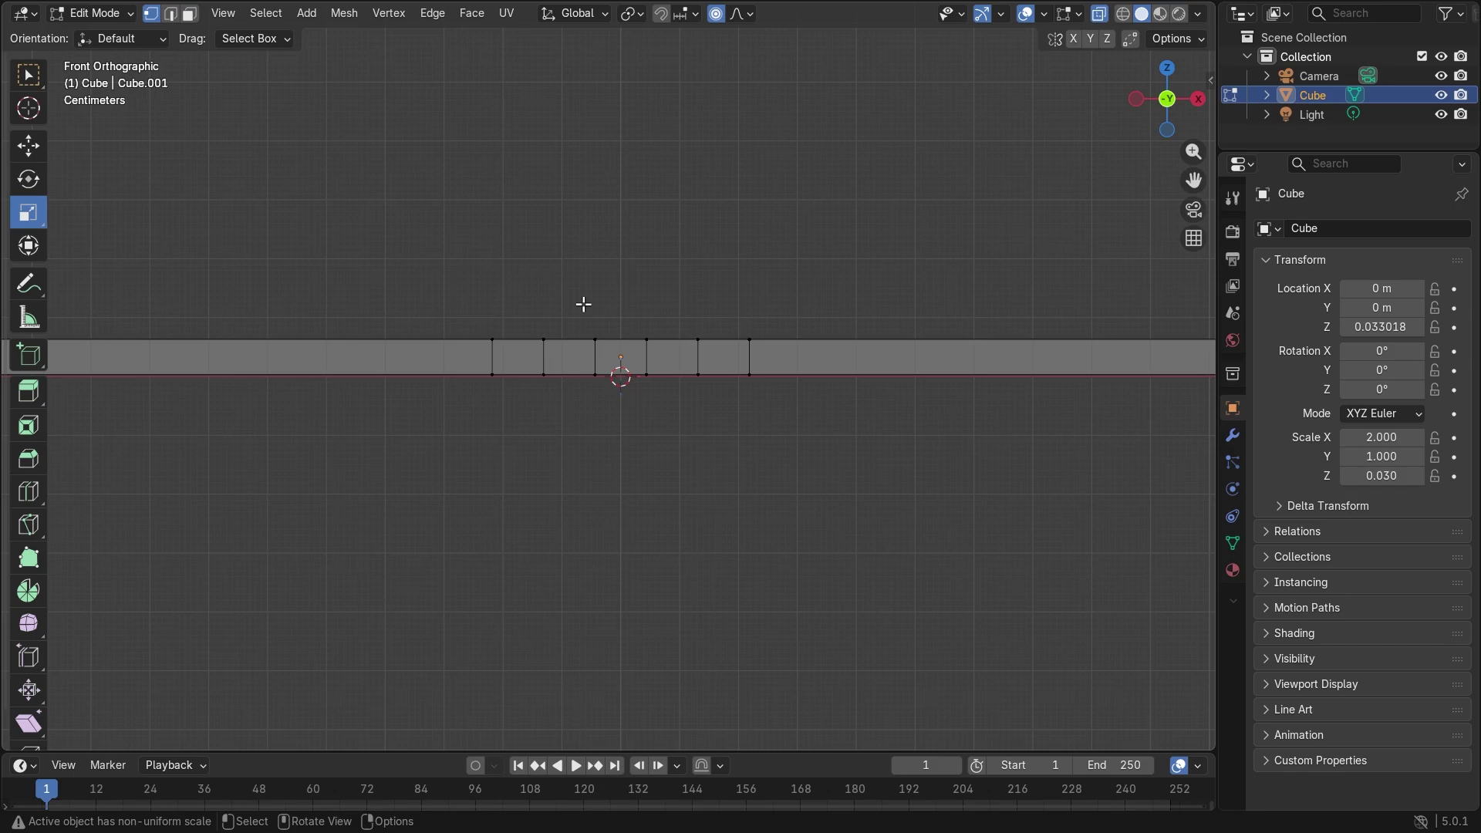
click(621, 356)
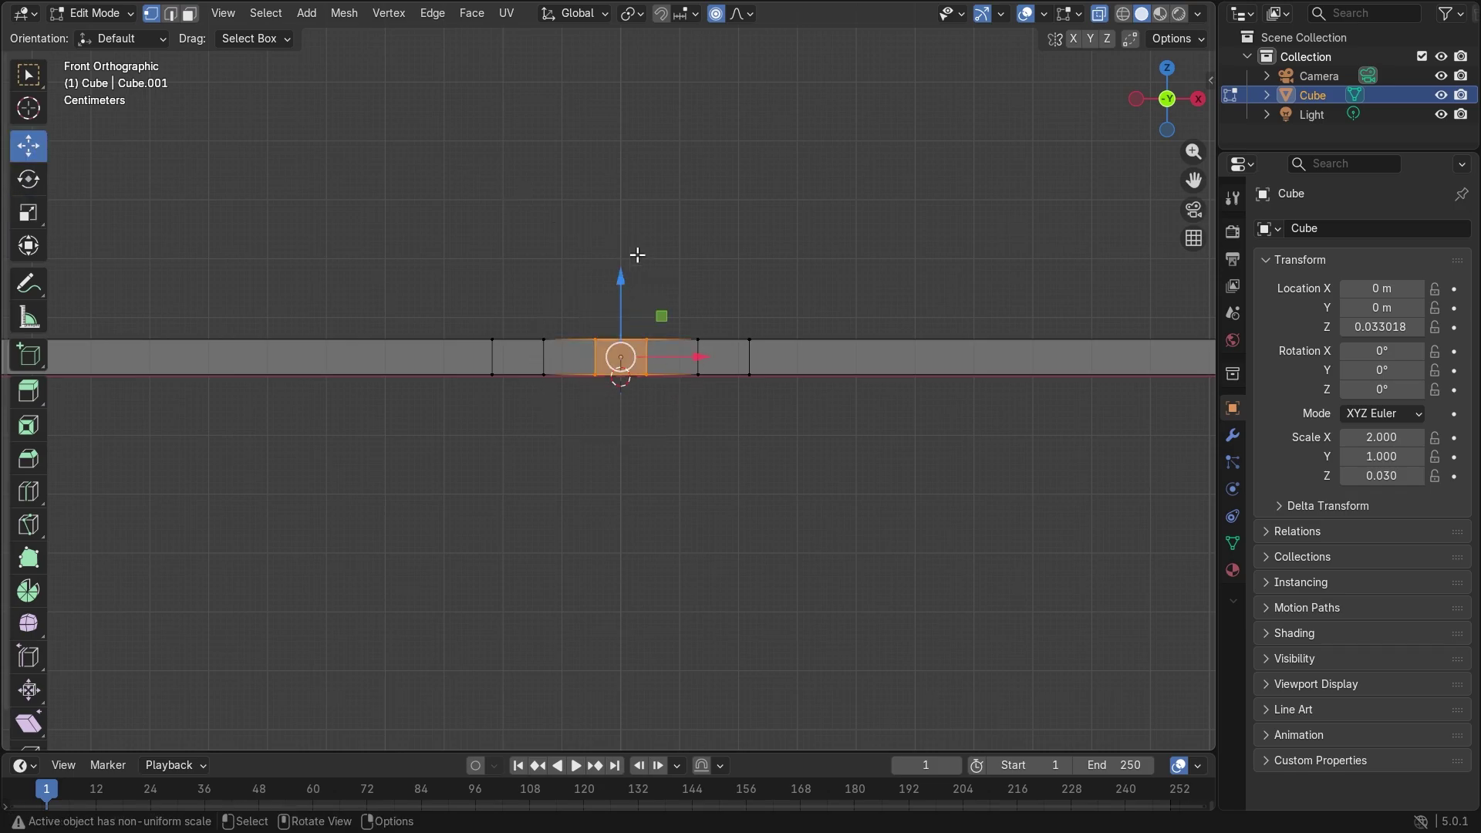
drag(621, 277, 606, 309)
scroll(614, 288, up, 8)
scroll(611, 290, up, 8)
scroll(607, 298, up, 3)
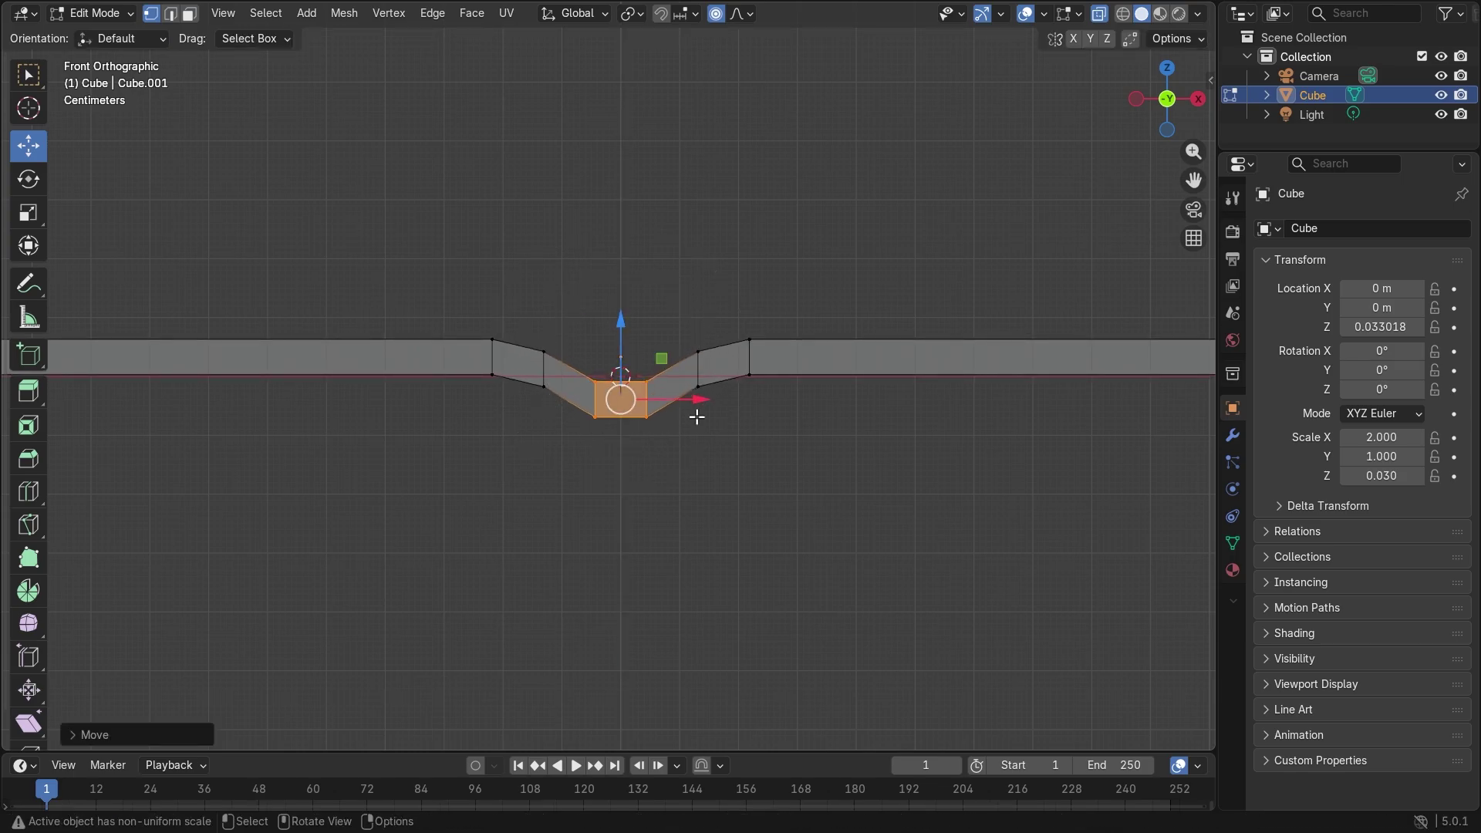
- Reshape the spine's dip into a shallow, flatter curve between the covers, mirrored along X
drag(703, 399, 760, 323)
key(ctrl+z)
scroll(710, 353, up, 3)
scroll(748, 293, down, 5)
scroll(744, 292, down, 3)
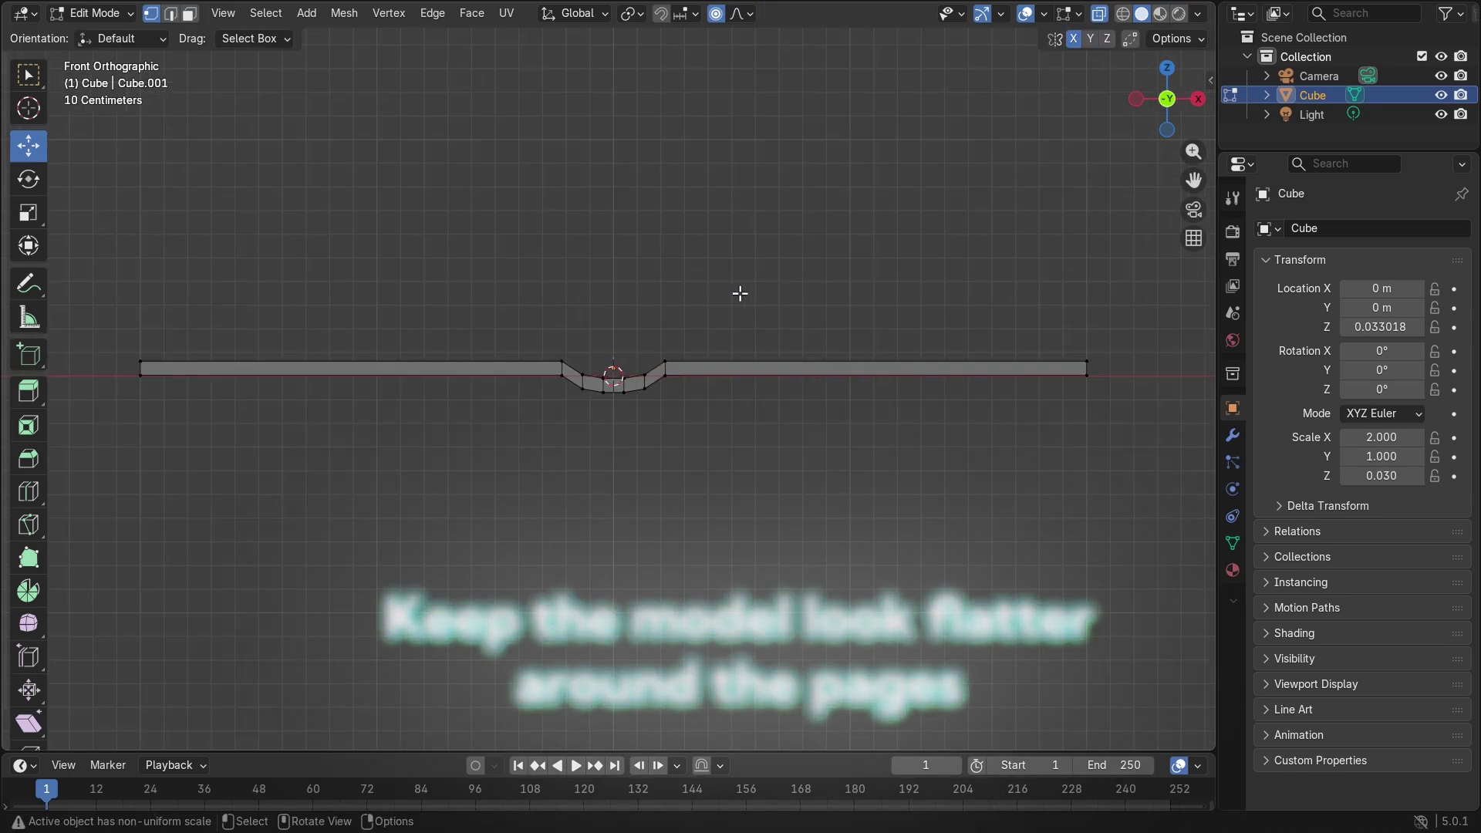
scroll(796, 452, up, 2)
- In Edit Mode, add a centred lengthwise loop cut across the cover and bevel it into 2 segments reaching close to the long edges
click(127, 17)
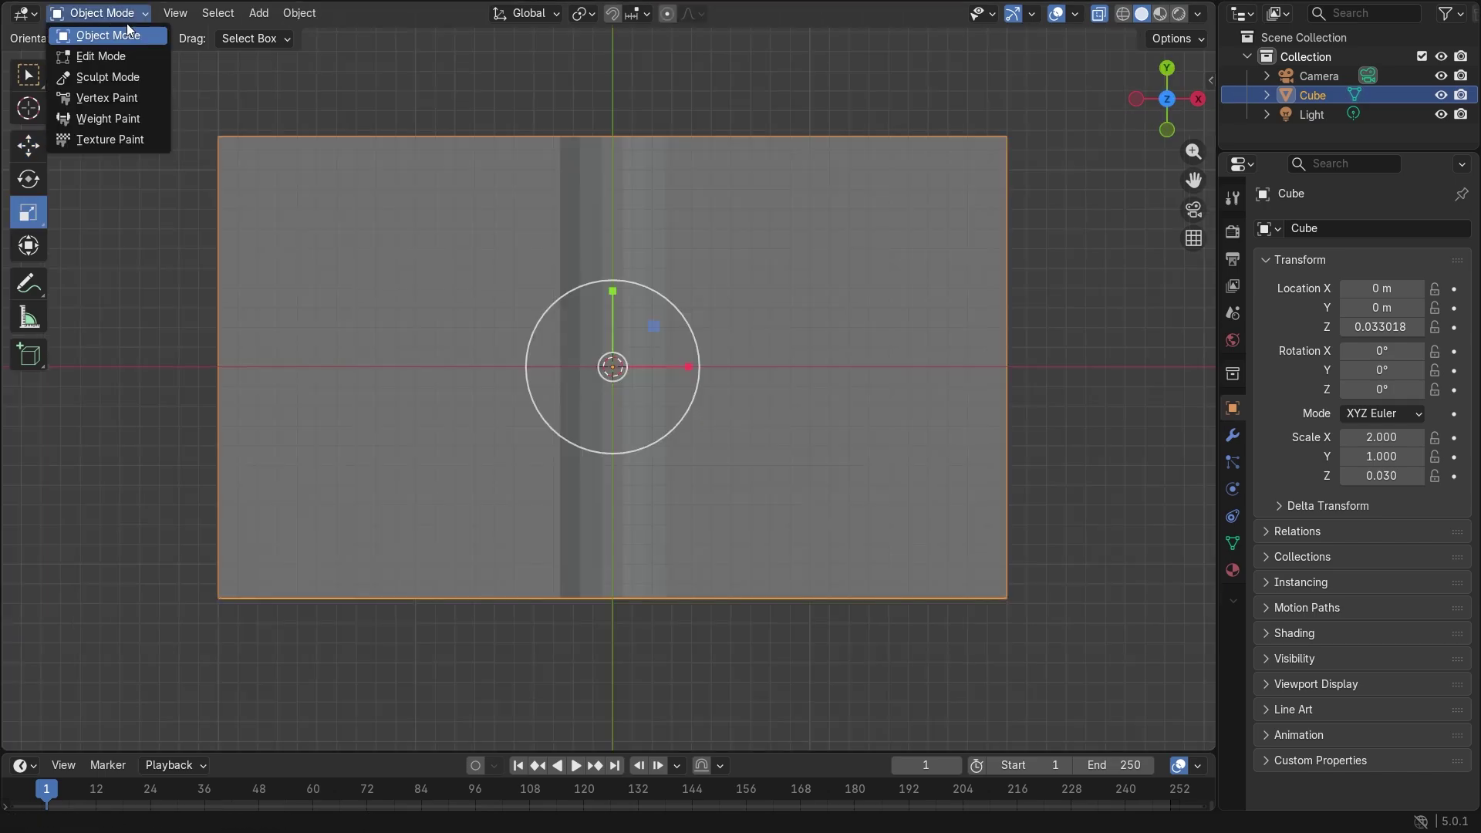
click(126, 60)
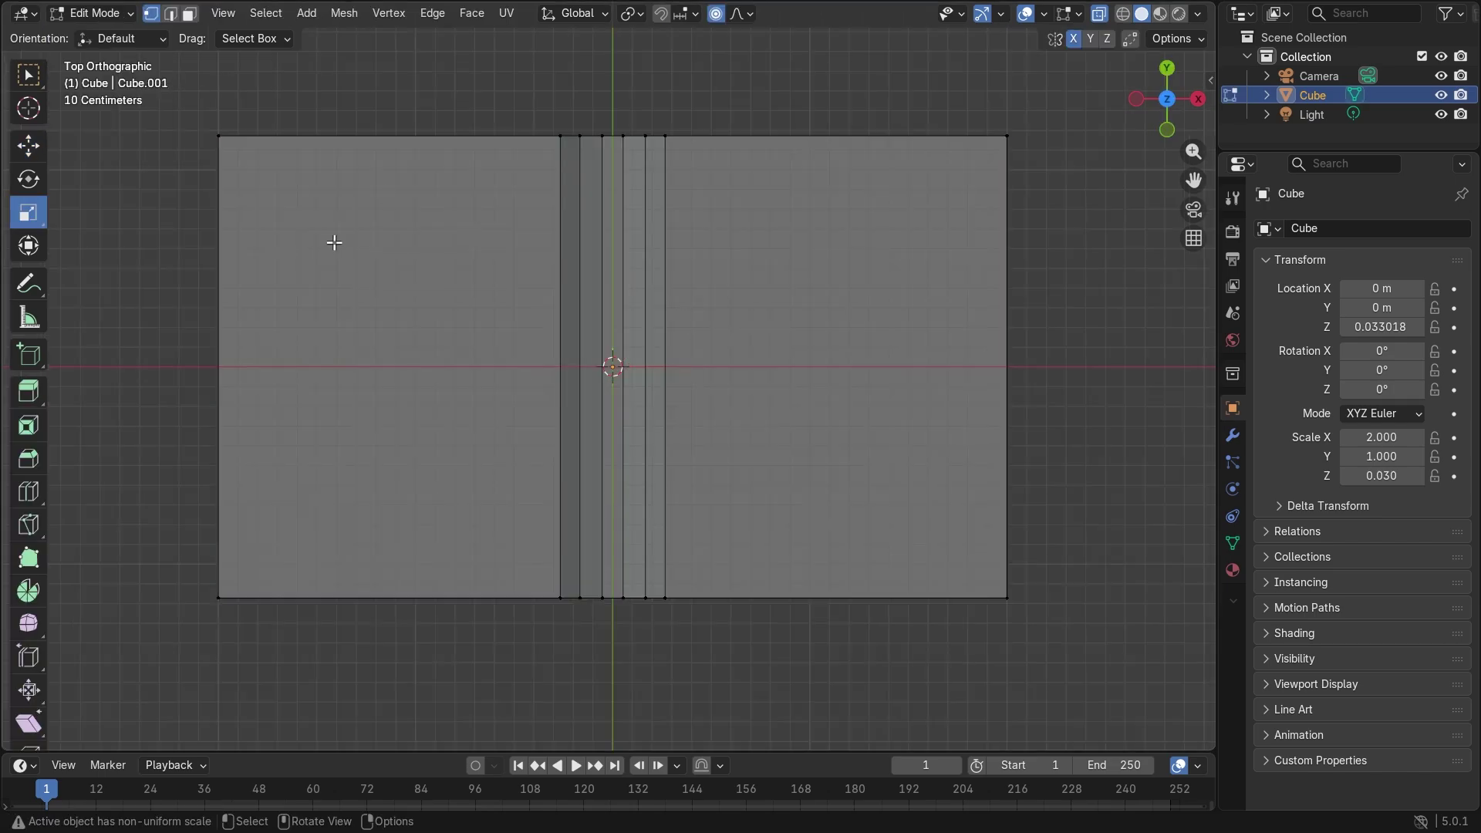
key(ctrl+r)
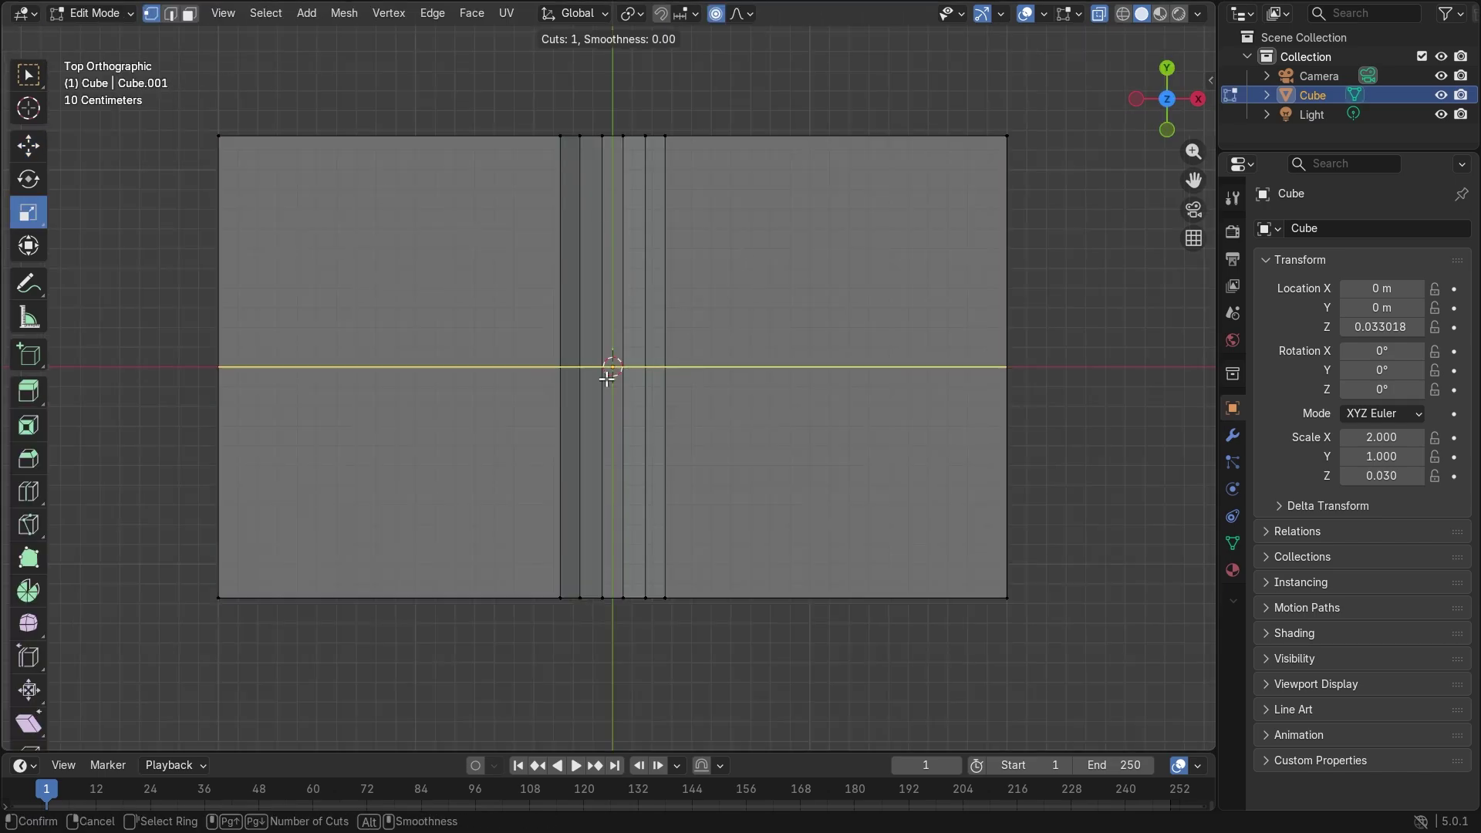
click(607, 378)
right_click(650, 381)
key(ctrl+b)
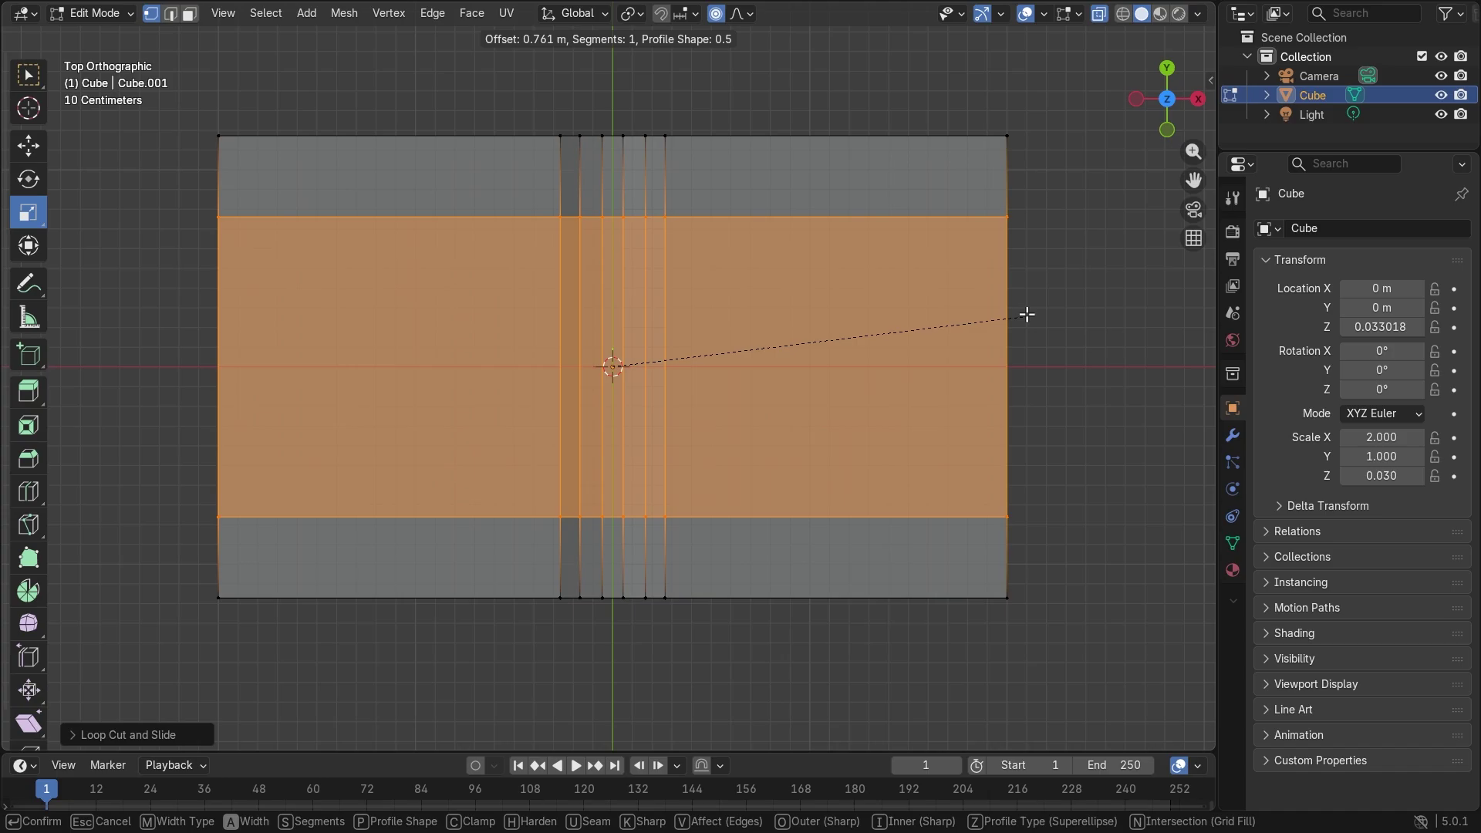
scroll(1071, 277, up, 1)
click(1070, 278)
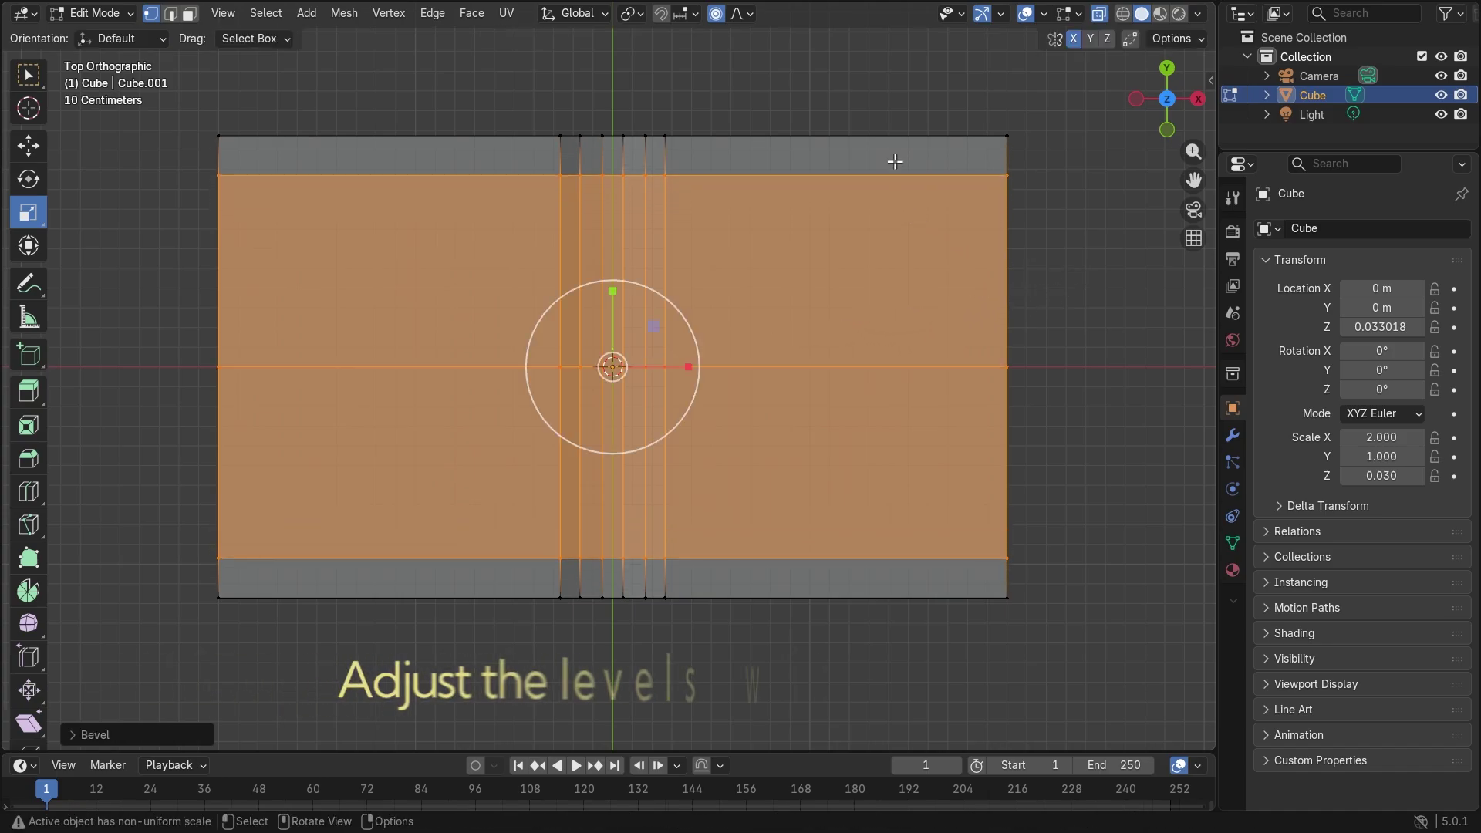
- Add a centred loop cut parallel to the spine on the right cover half and another on the left, and select the right one
key(ctrl+r)
click(846, 120)
click(846, 121)
key(ctrl+r)
click(409, 133)
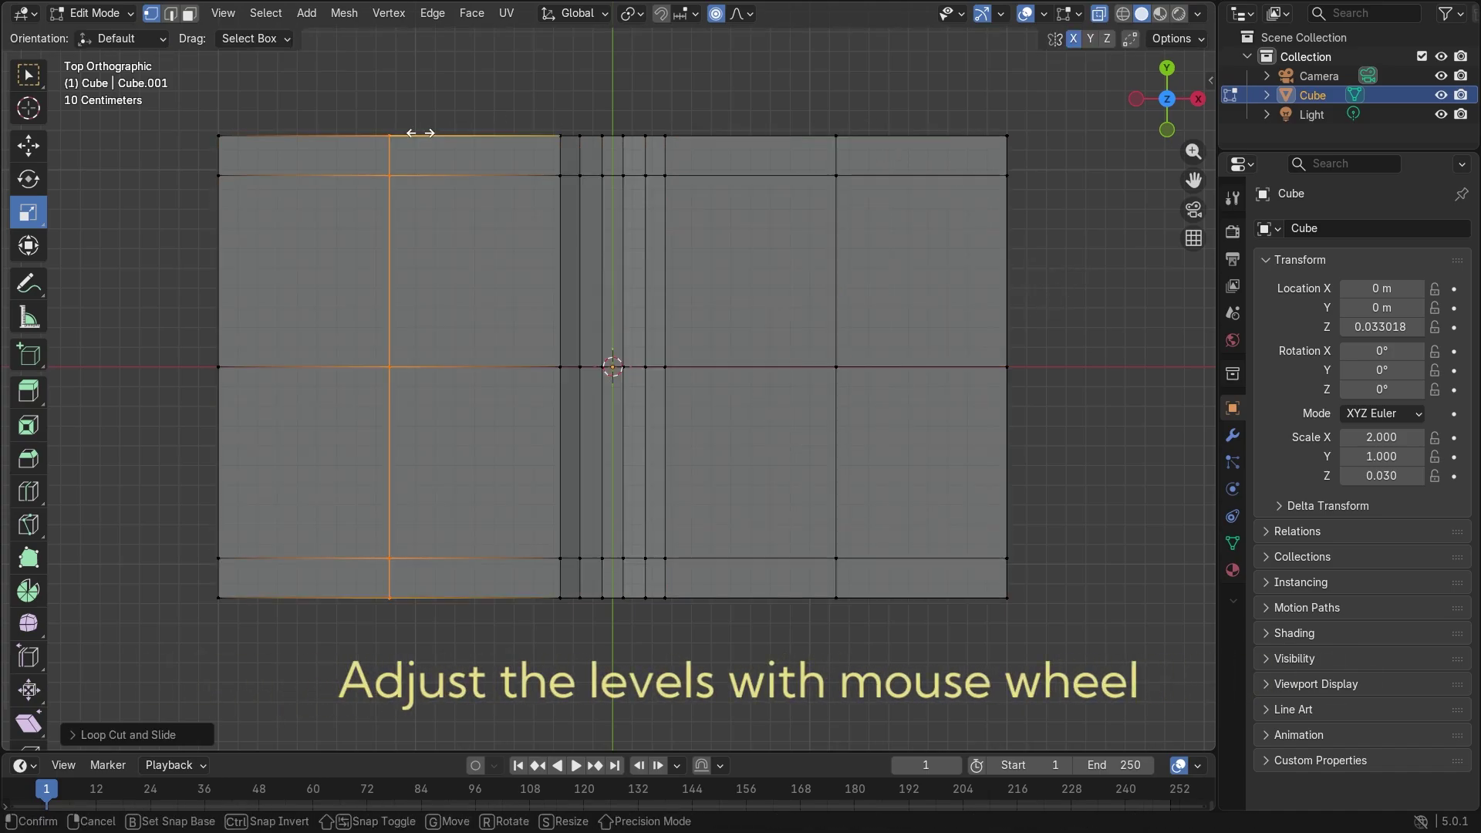
right_click(413, 132)
drag(781, 68, 948, 679)
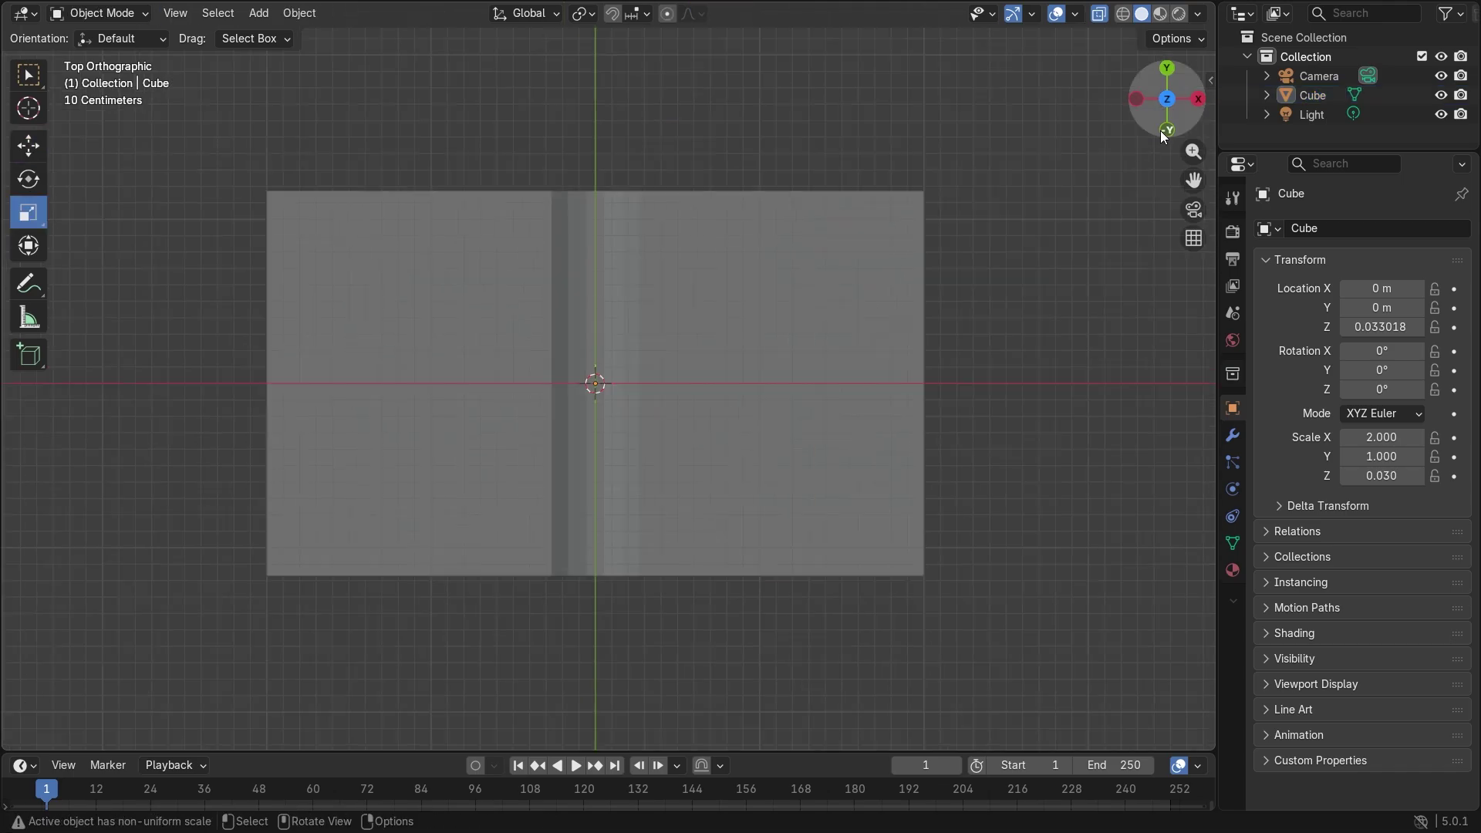
- Add a plane for the pages and raise it just above the cover, to about 0.078 m on Z
click(1164, 131)
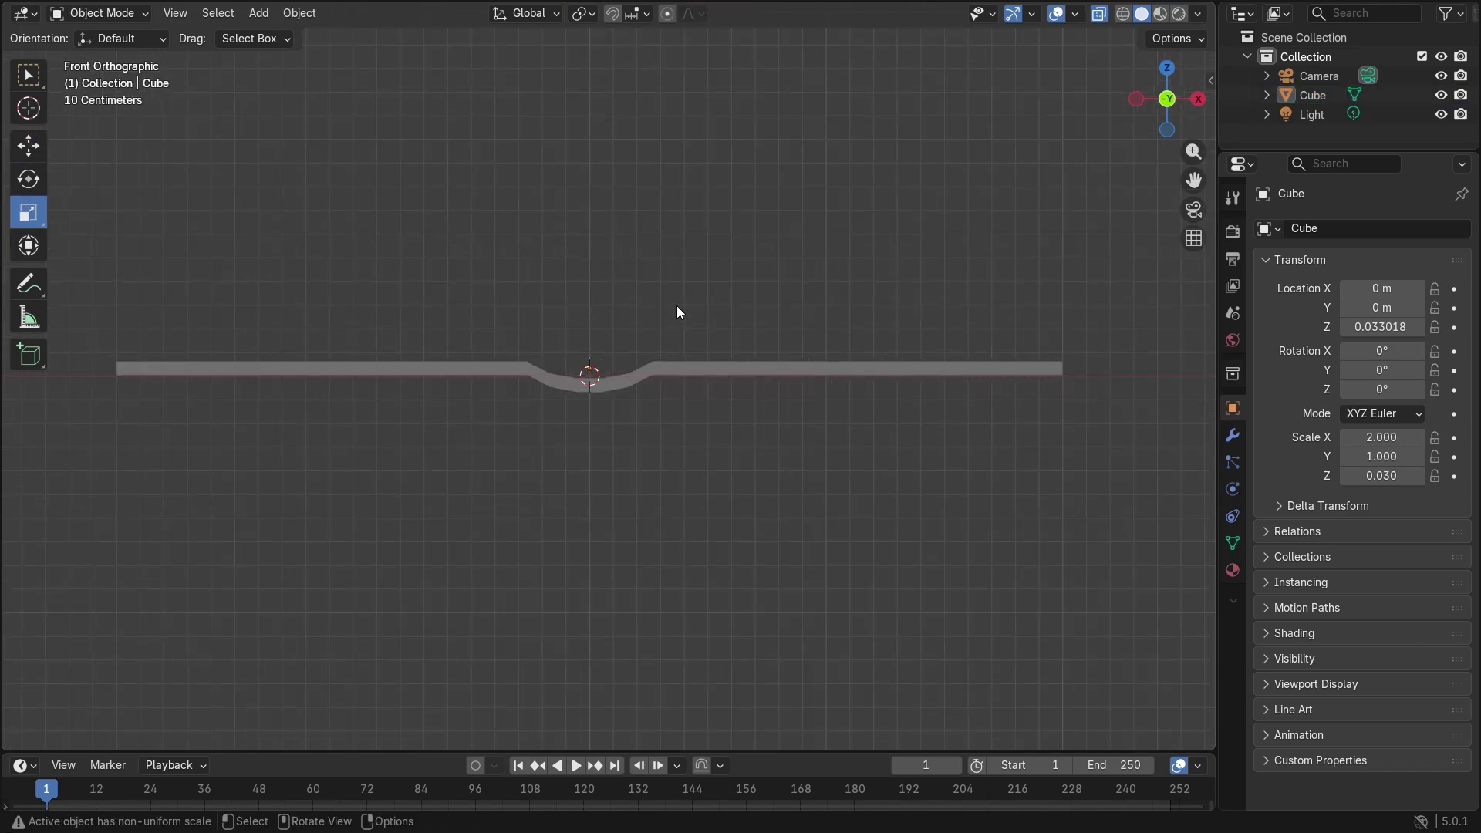
click(258, 13)
mouse_move(284, 36)
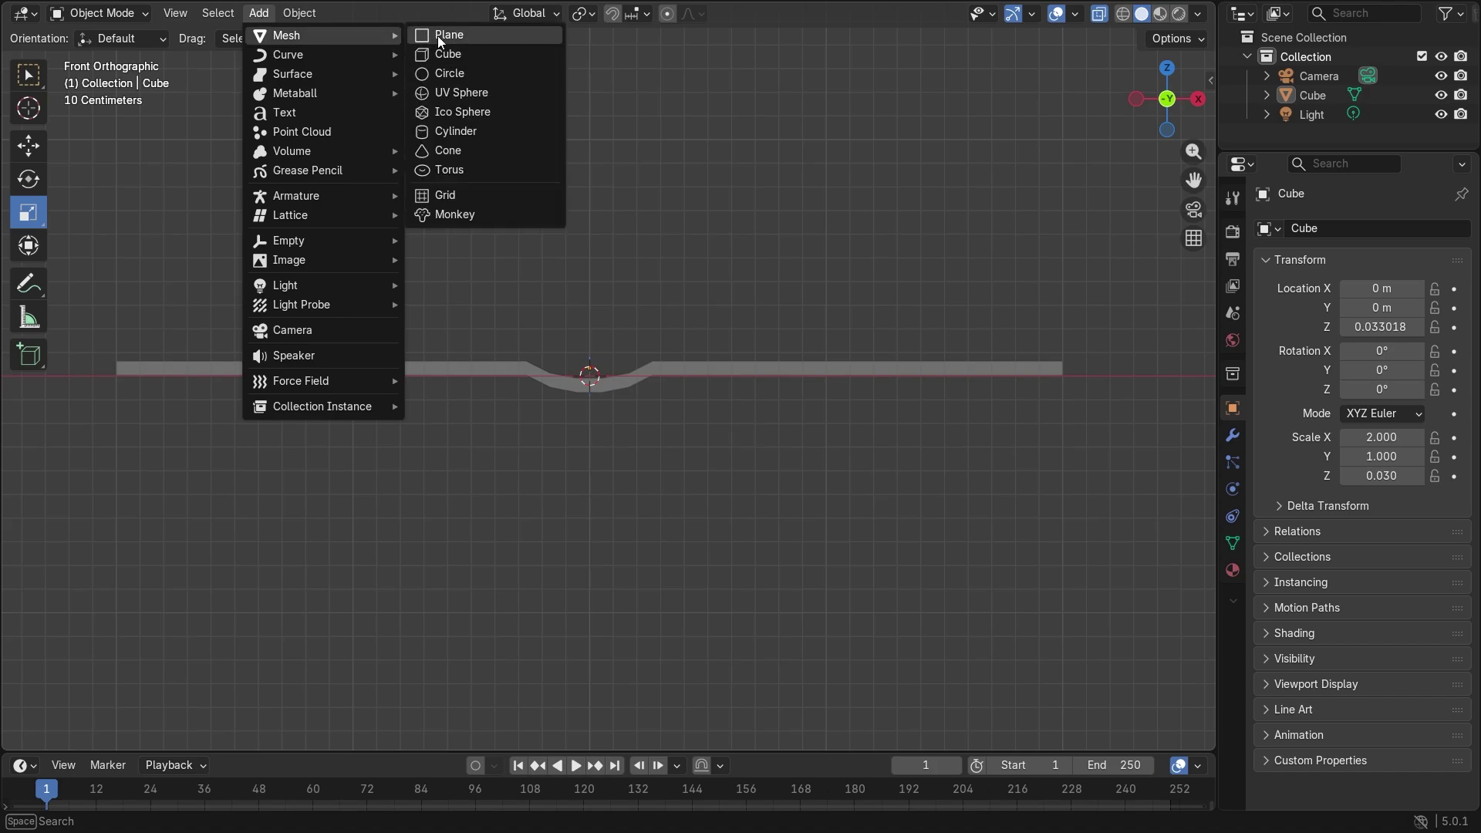
click(435, 38)
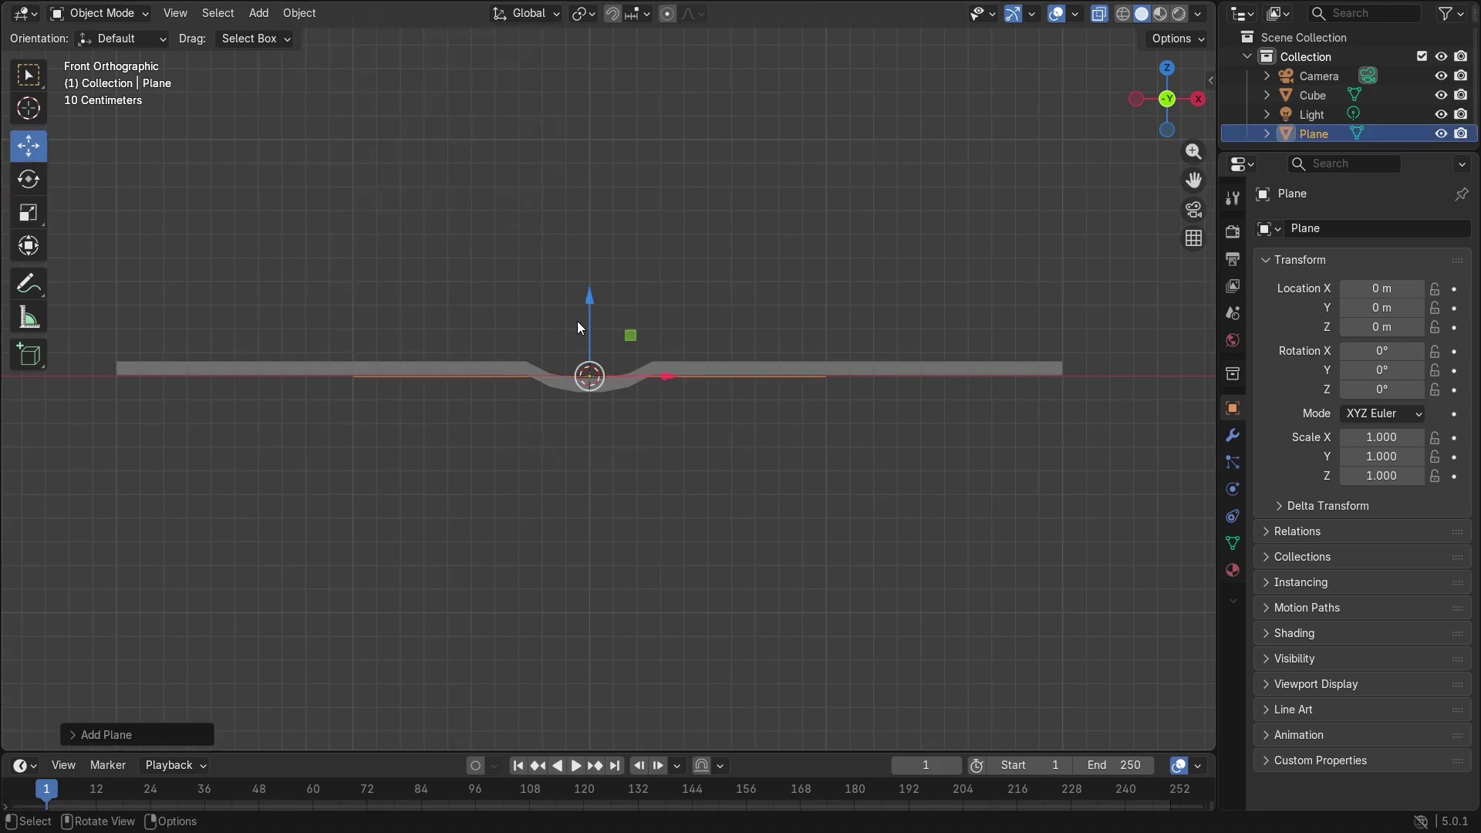
drag(592, 291, 593, 272)
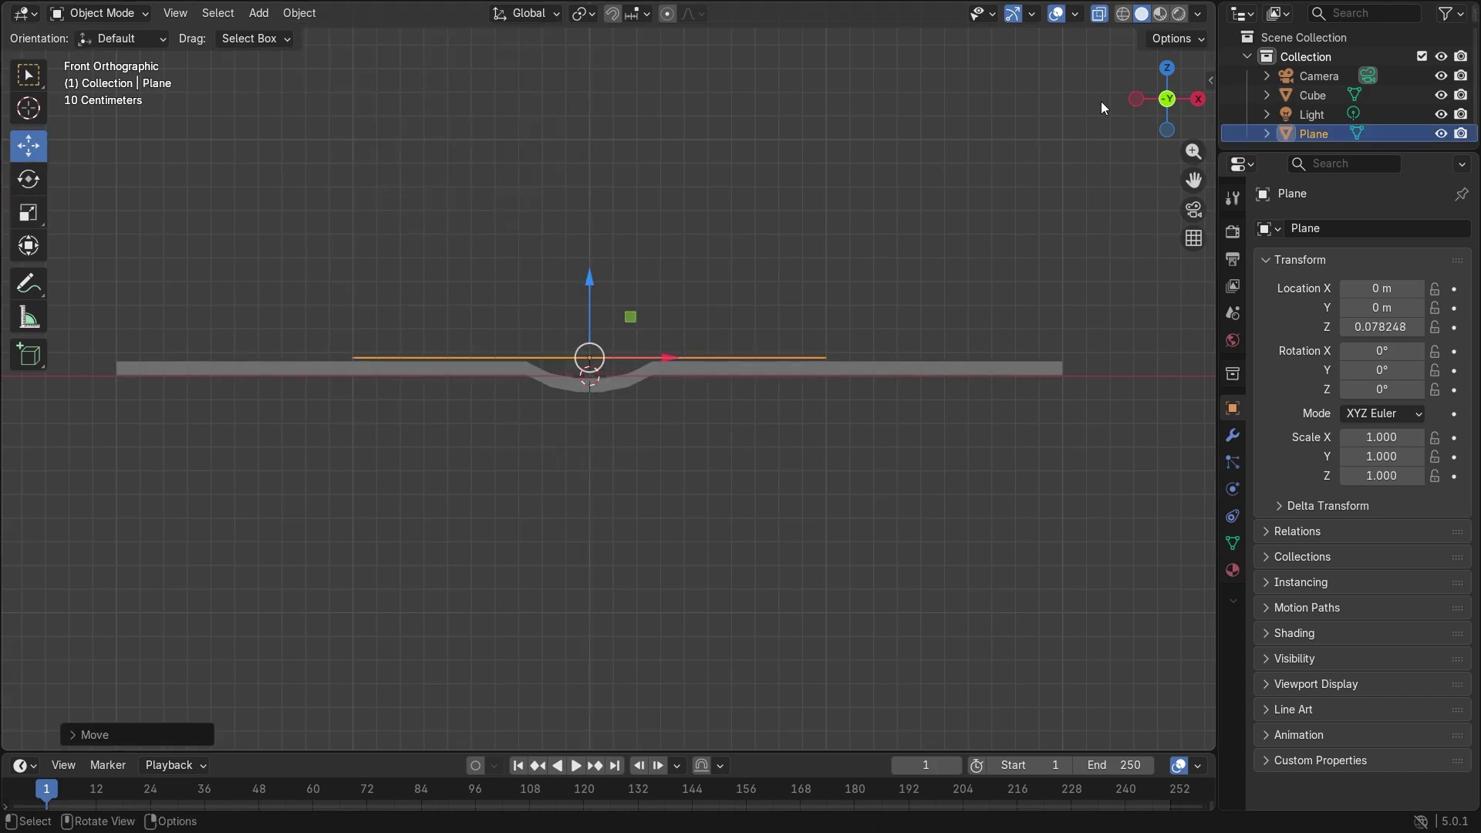
- Scale the page plane to 1.978 along X and 1.160 along Y so it covers the book
click(1164, 67)
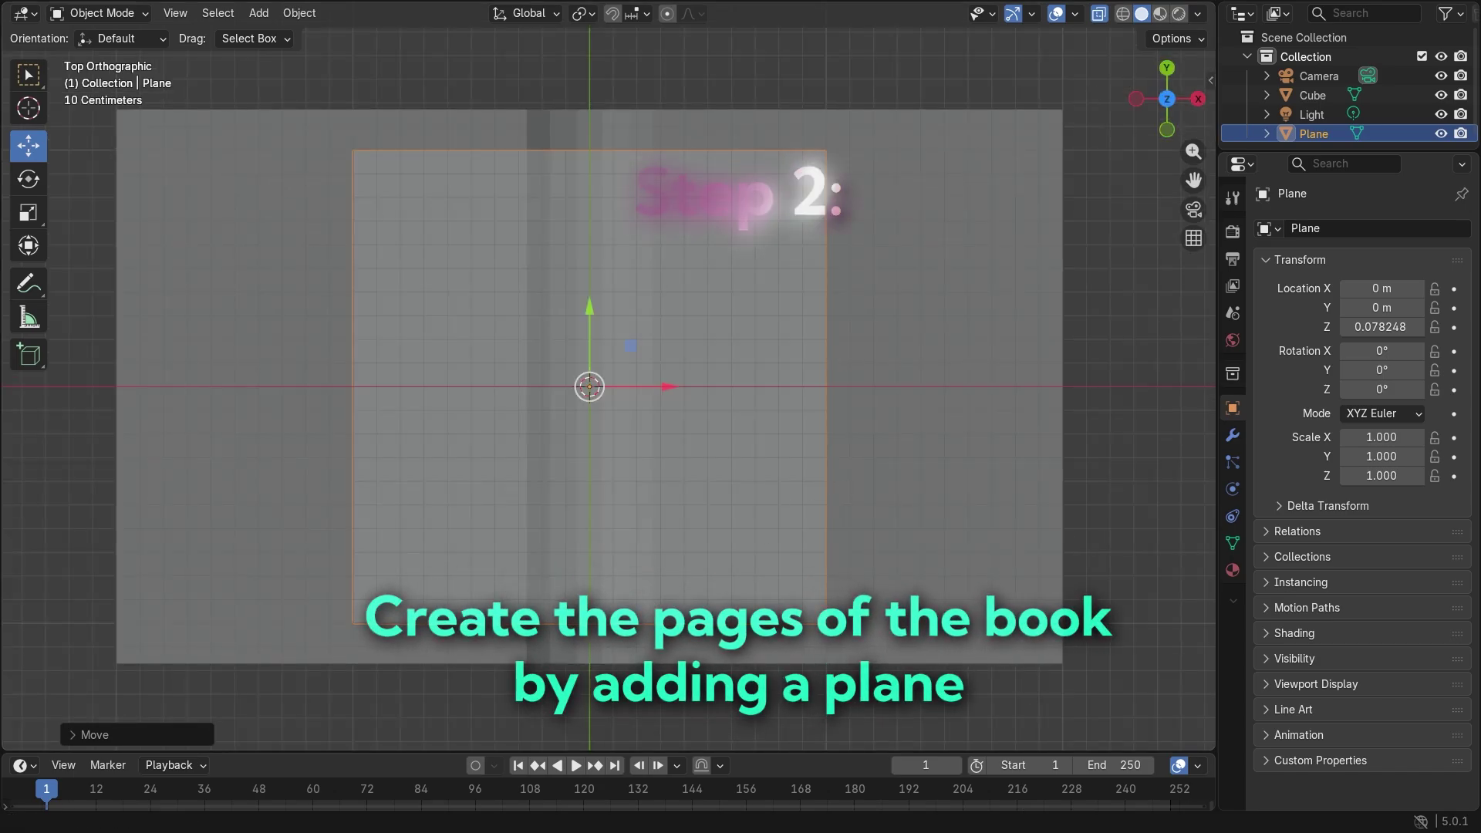
scroll(859, 348, down, 2)
key(s)
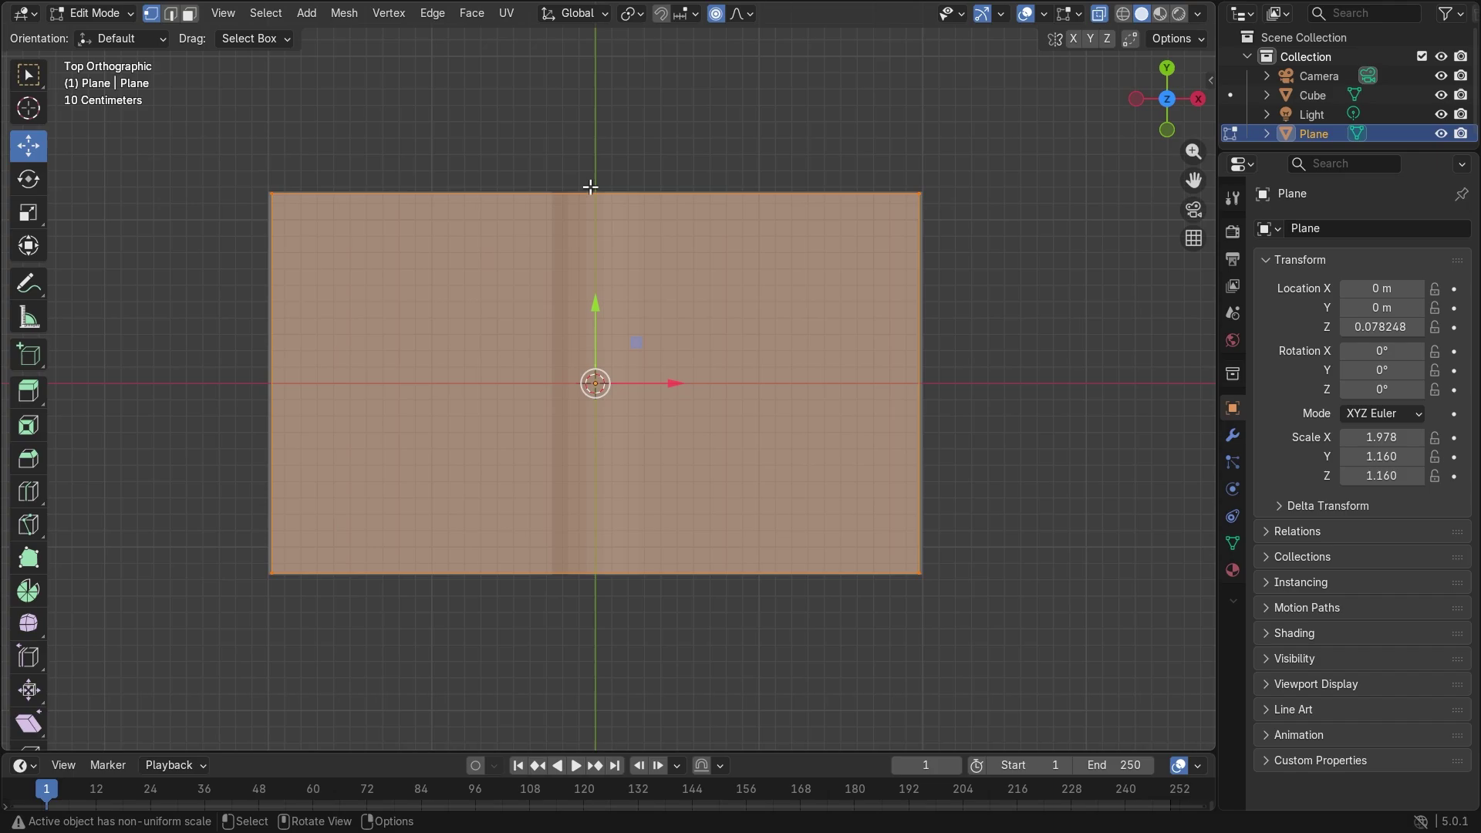
- Divide the page plane with loop cuts parallel to the spine and a centred lengthwise cut bevelled into 2 segments
key(ctrl+r)
click(588, 185)
right_click(589, 186)
key(ctrl+b)
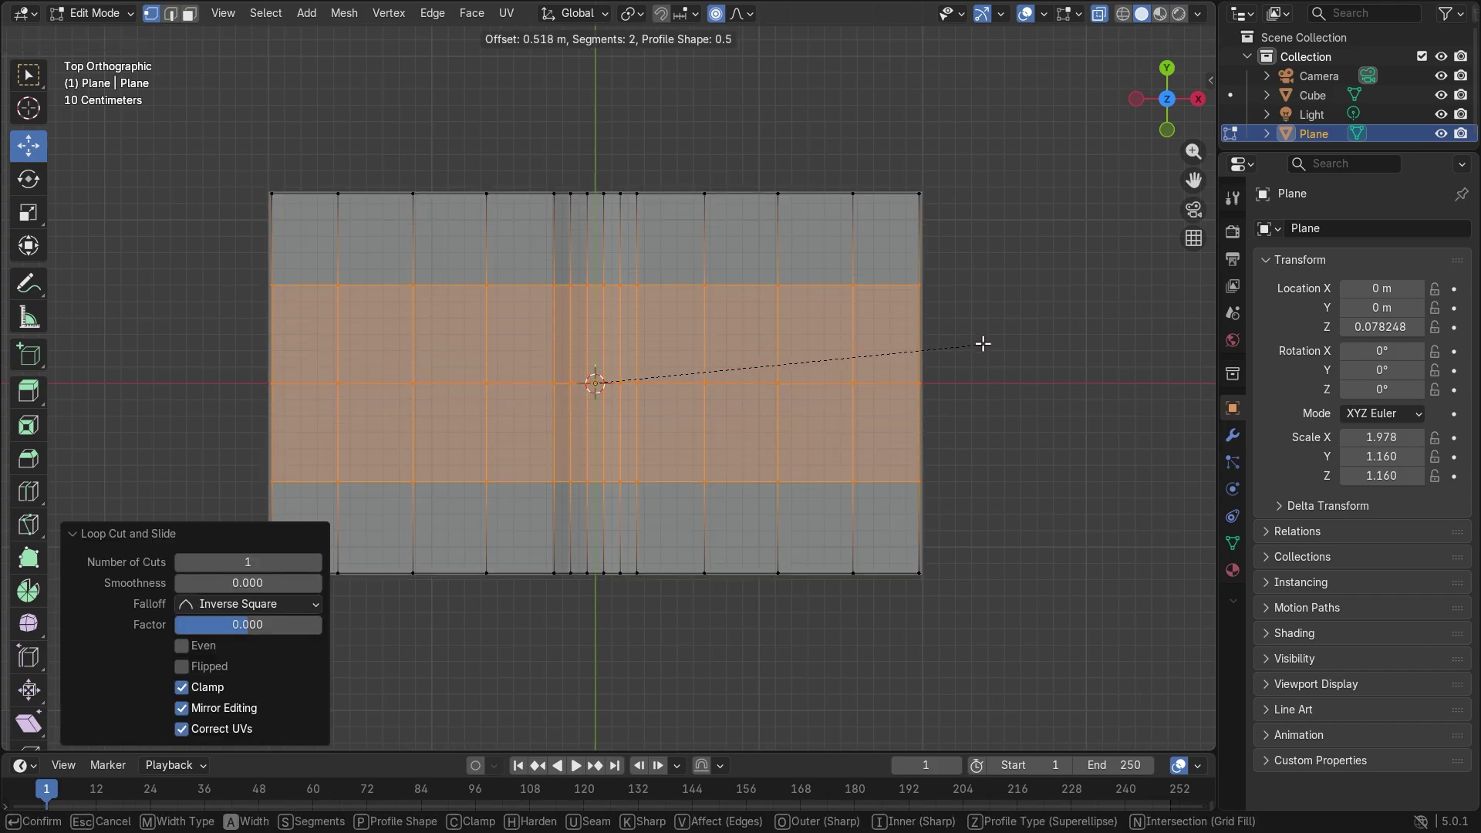
click(1013, 331)
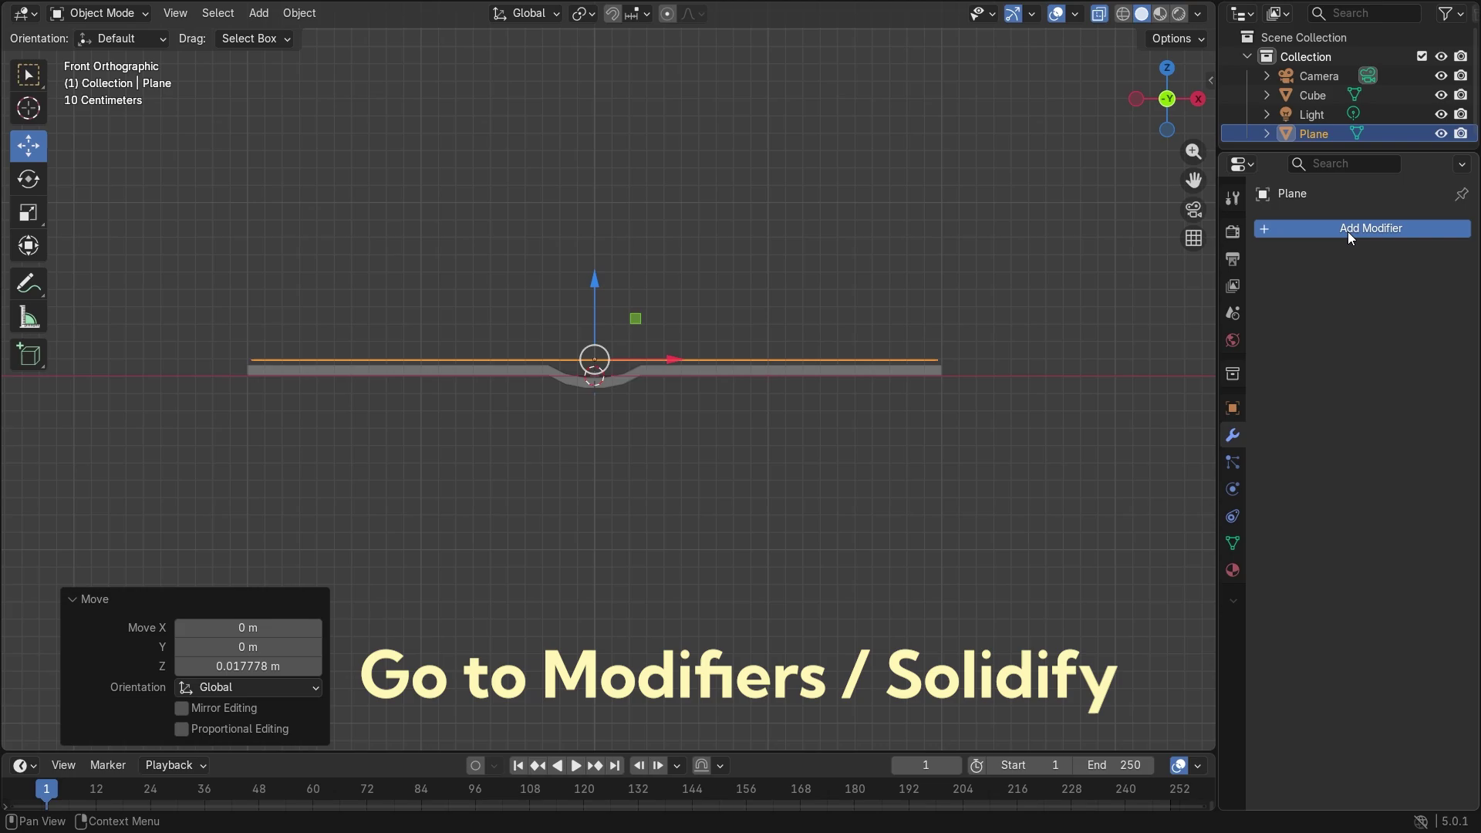
- Add a Solidify modifier to the page plane and apply it
click(1348, 231)
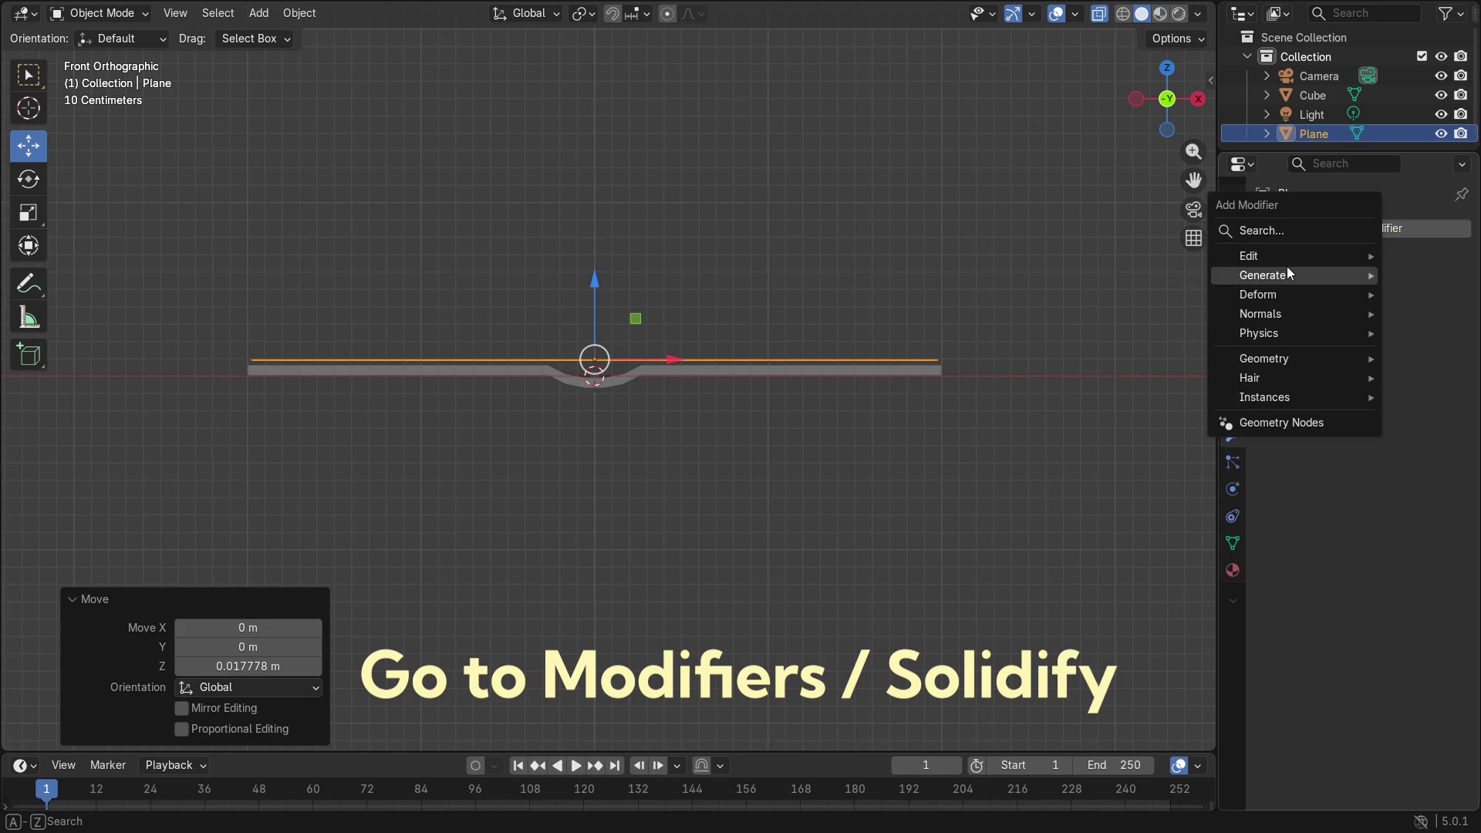
mouse_move(1283, 273)
click(1091, 563)
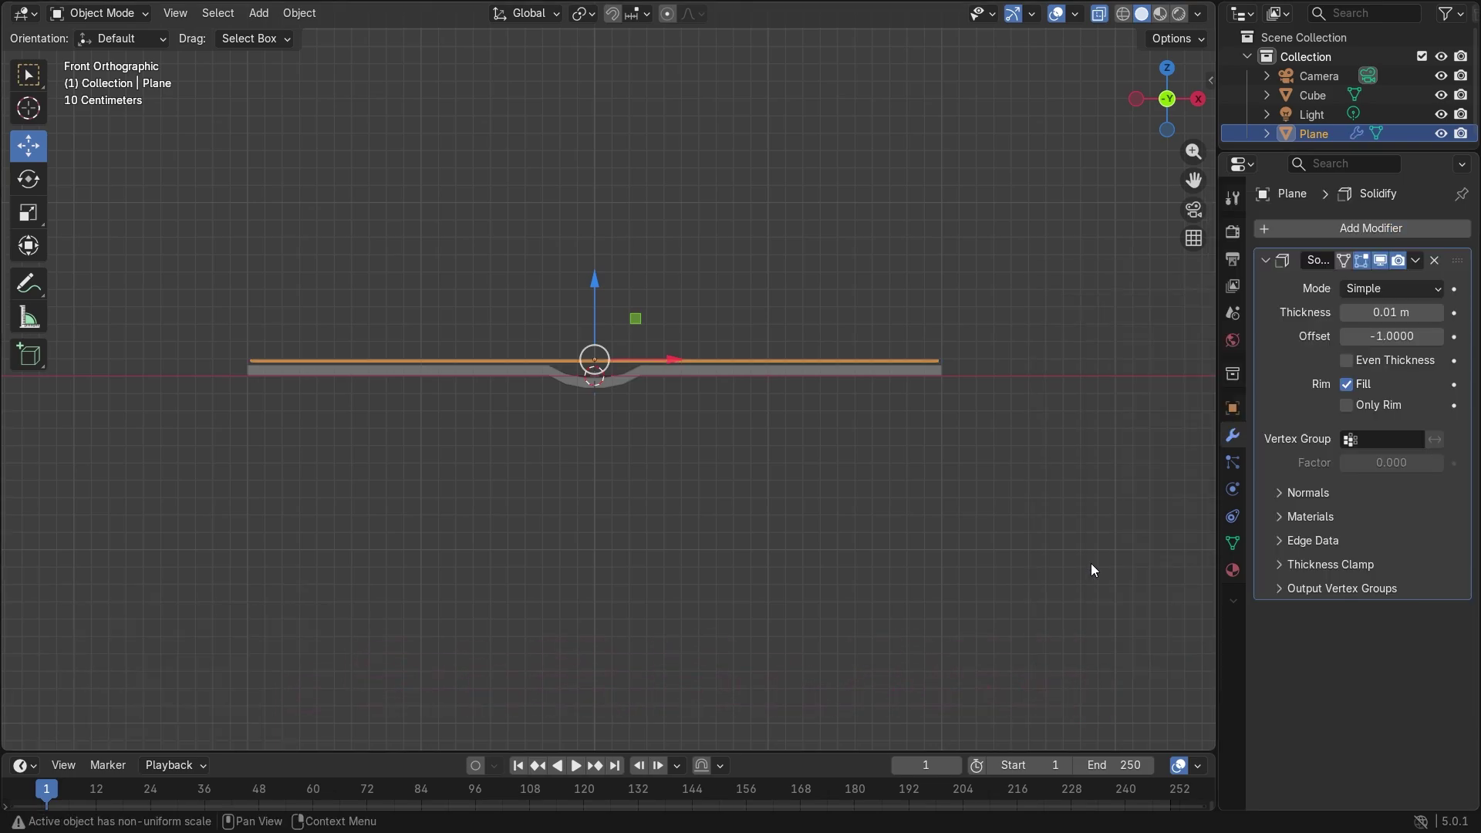
click(1423, 264)
click(1320, 284)
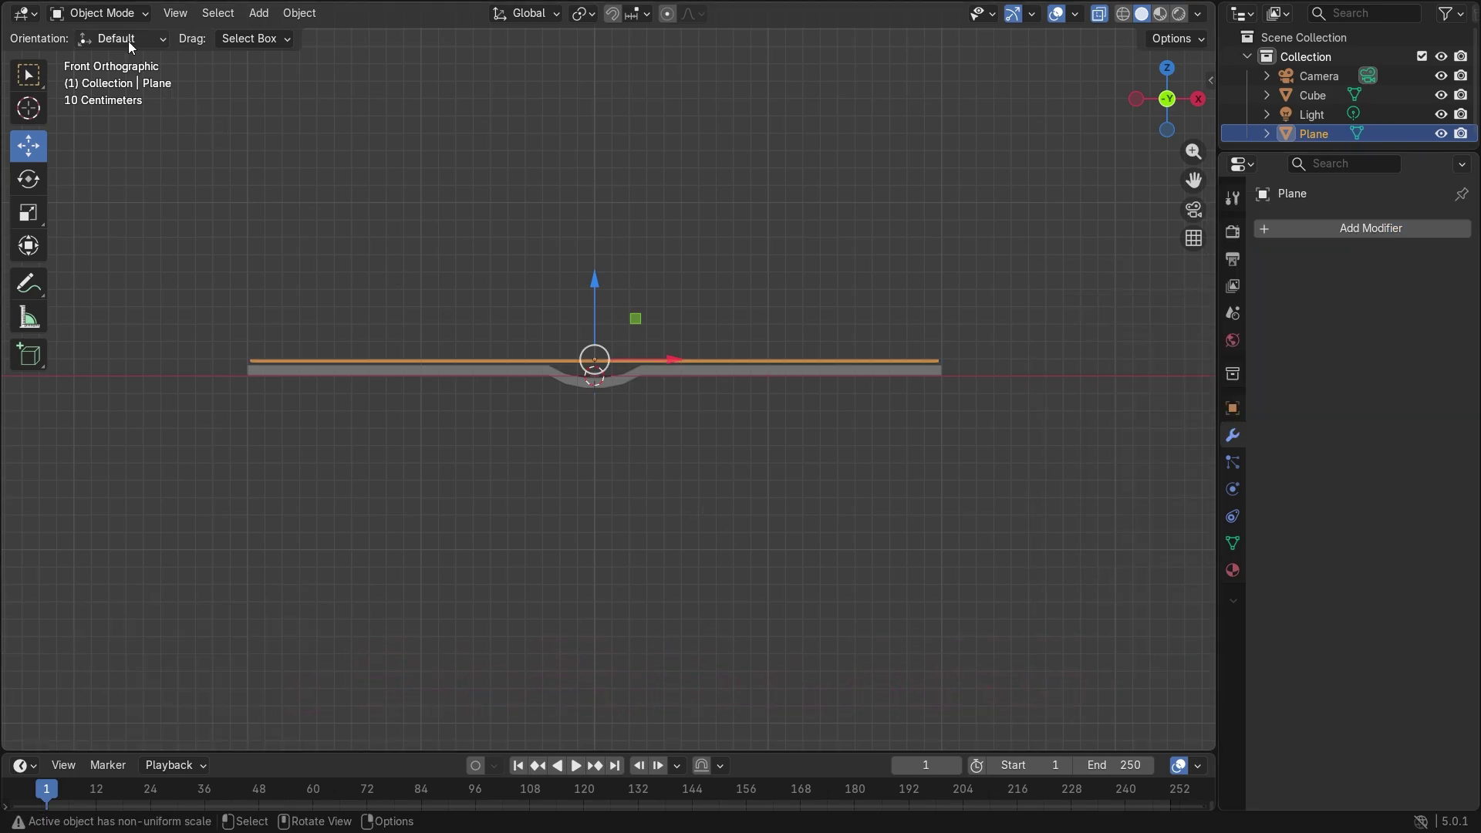
- In Edit Mode, add a loop cut around the page plane's thin sides and mark it as a seam
click(104, 17)
click(106, 53)
middle_drag(540, 385, 578, 324)
scroll(578, 324, up, 5)
key(ctrl+r)
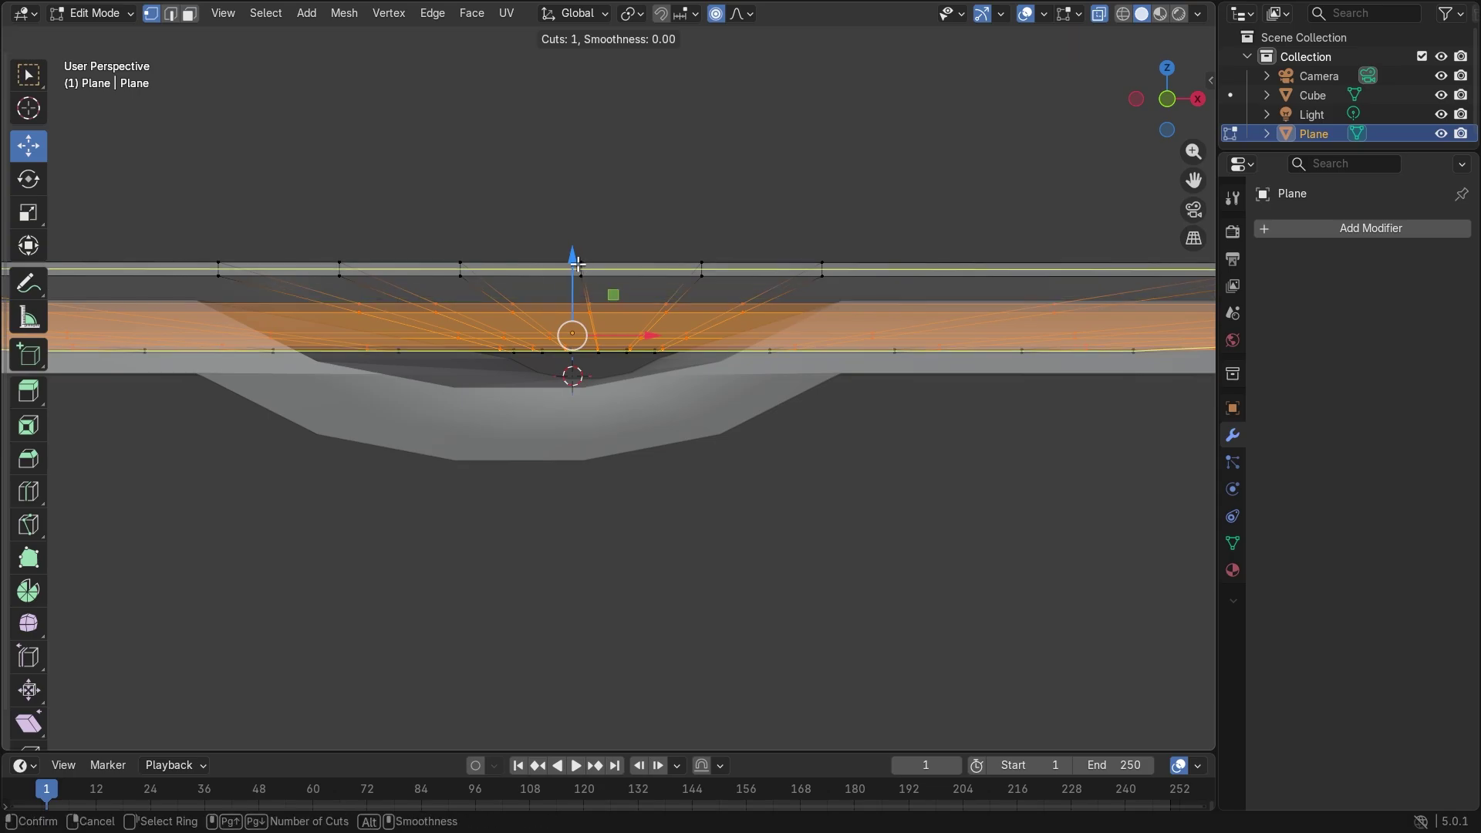
click(577, 269)
key(ctrl+e)
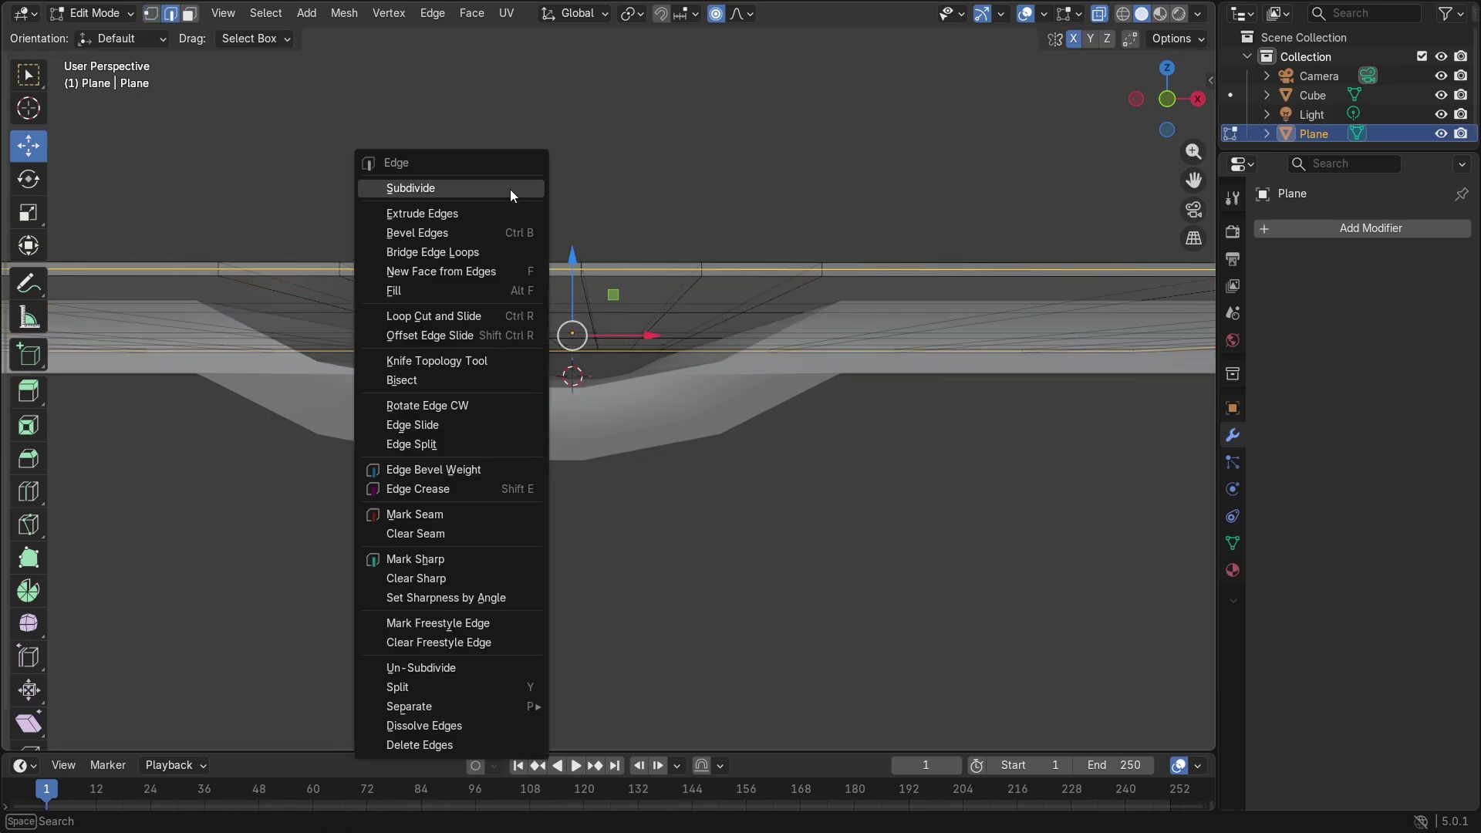
click(446, 512)
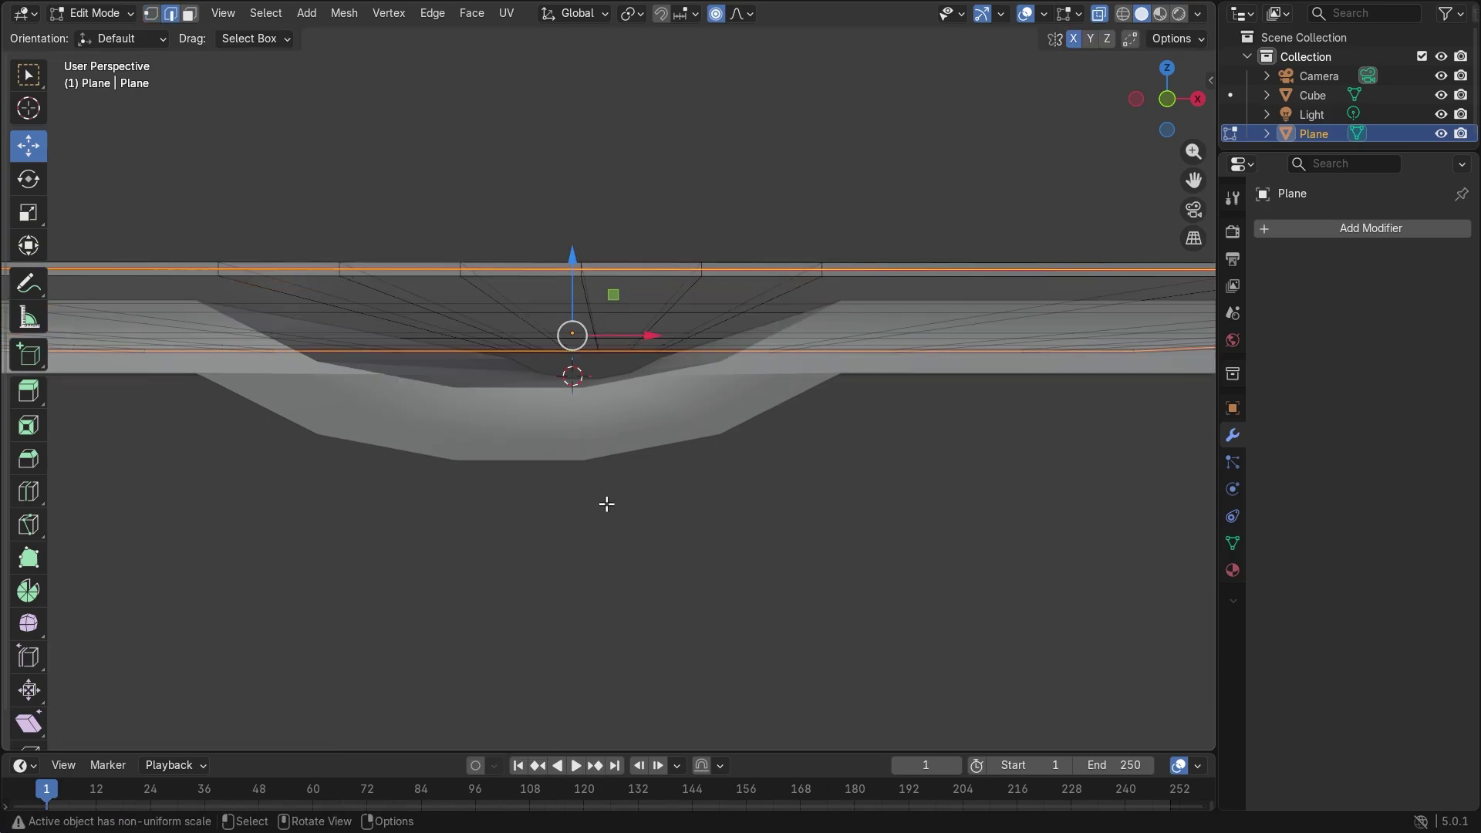
- Select the whole page mesh and unwrap it with Unwrap Angle Based
key(a)
key(u)
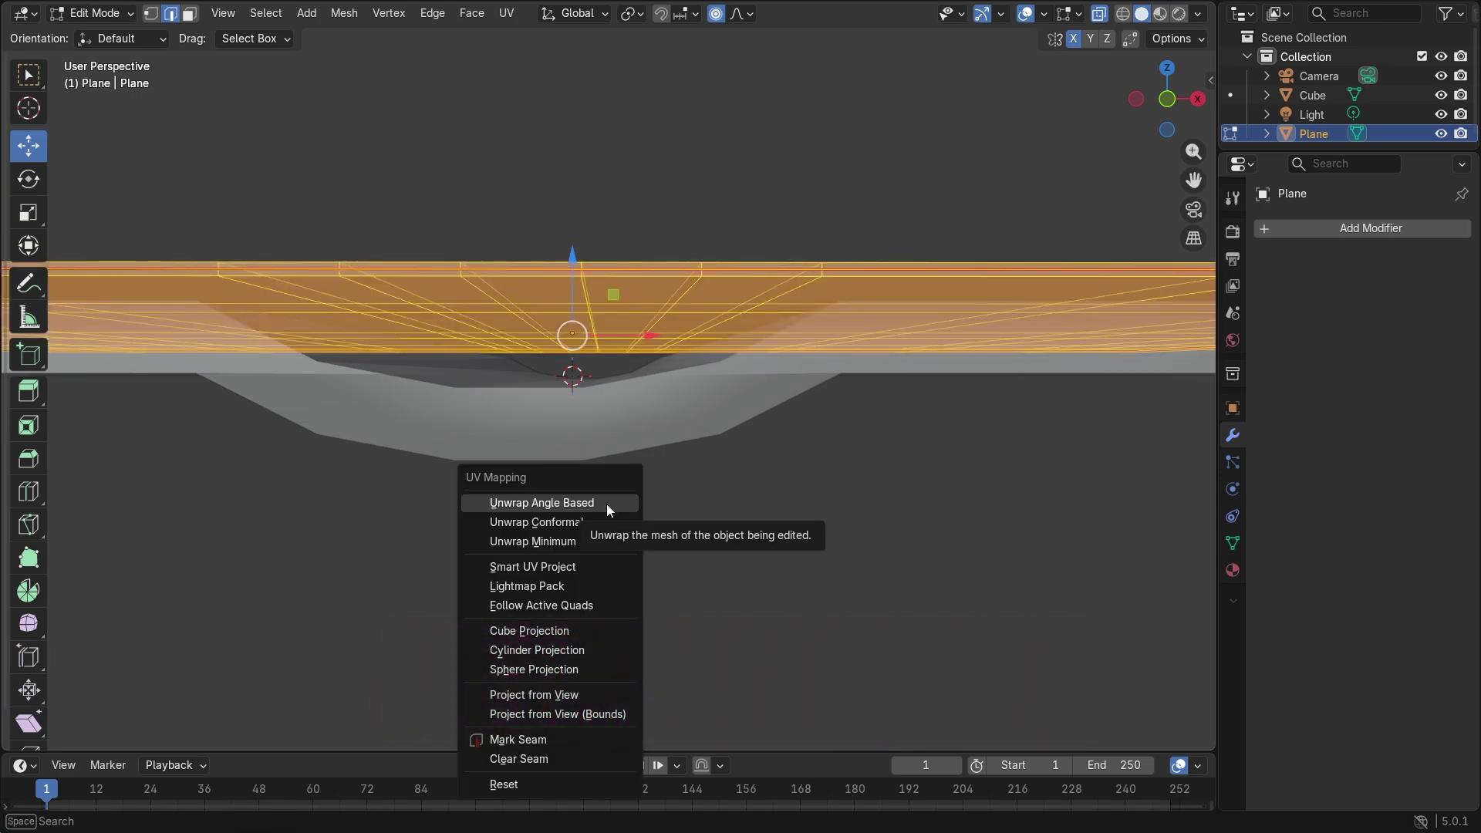
click(606, 503)
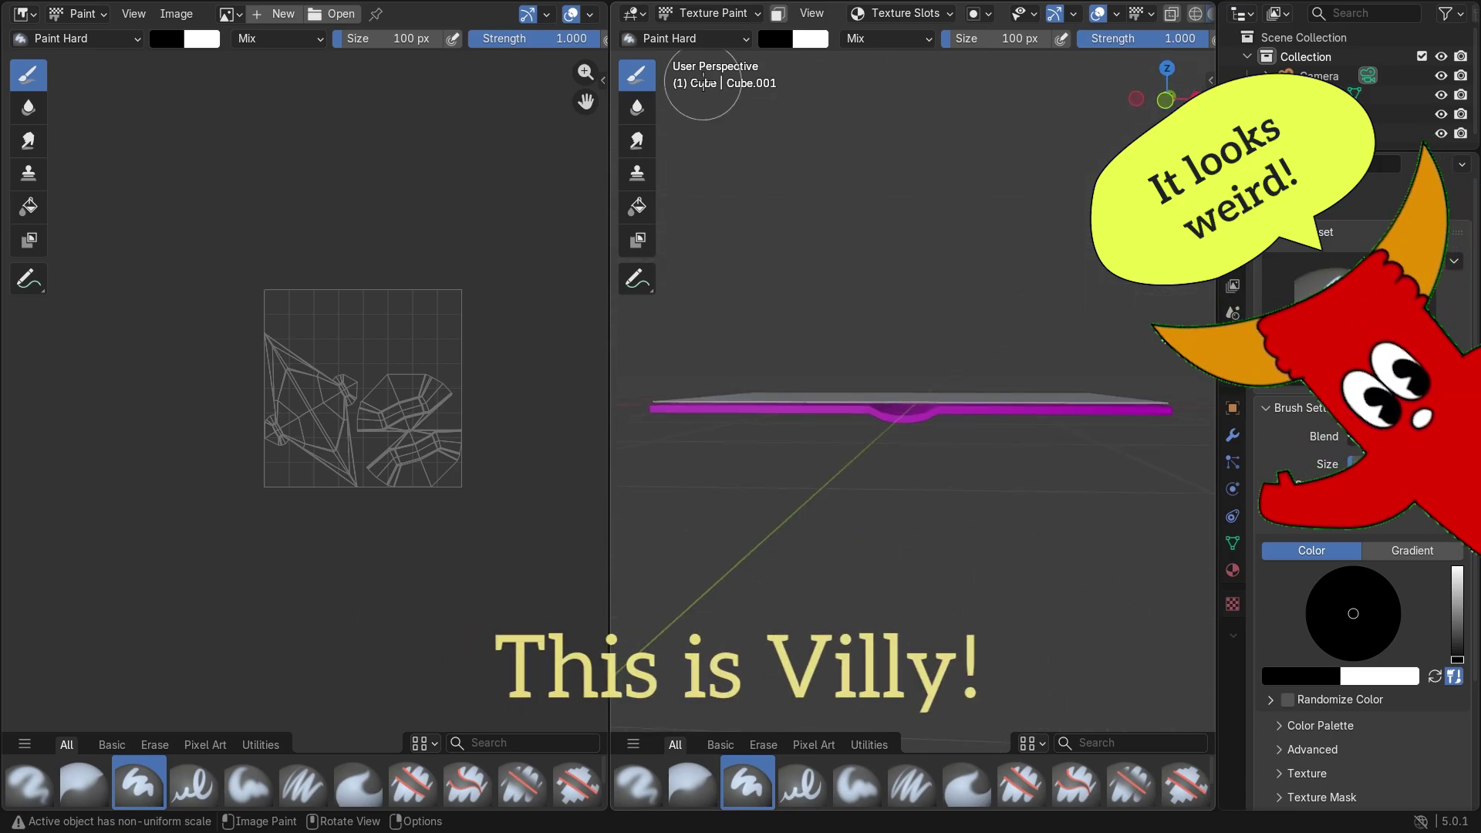
- Take the book cover out of Texture Paint mode and open it in Edit Mode
click(710, 14)
click(701, 36)
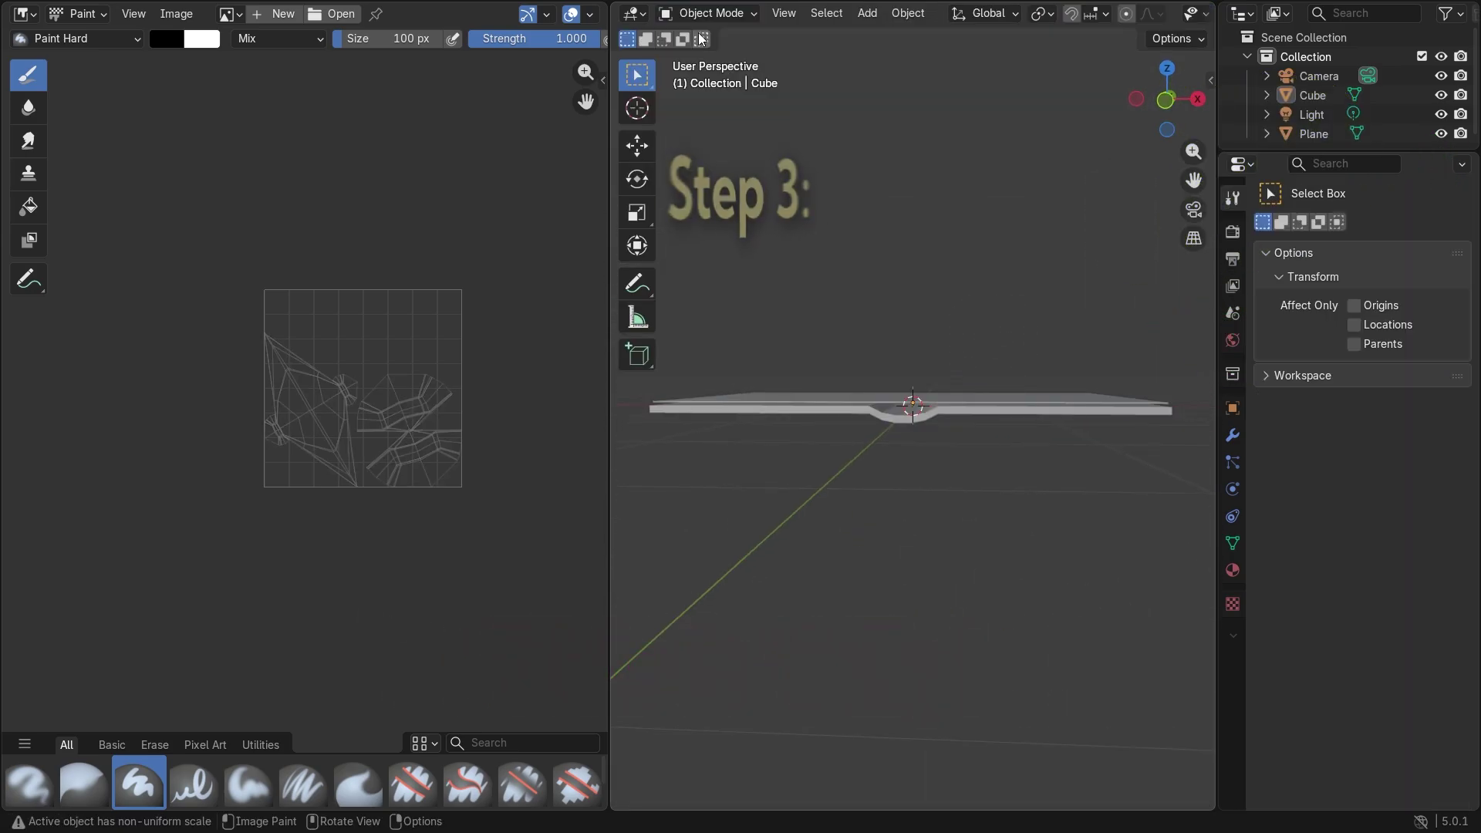
click(707, 13)
click(688, 57)
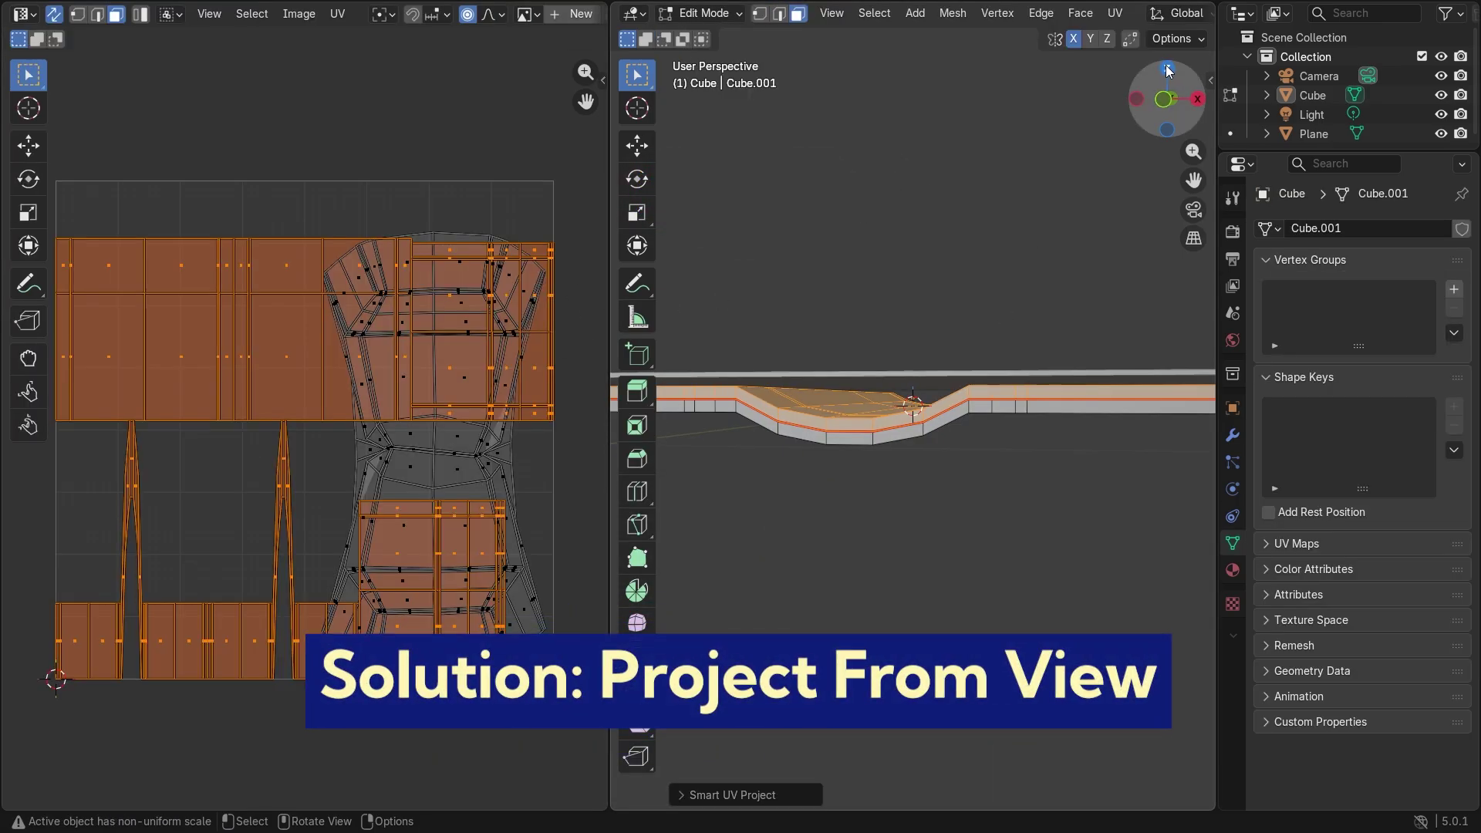
- Unwrap the cover's selected upper faces with Project from View in the top view
click(1168, 71)
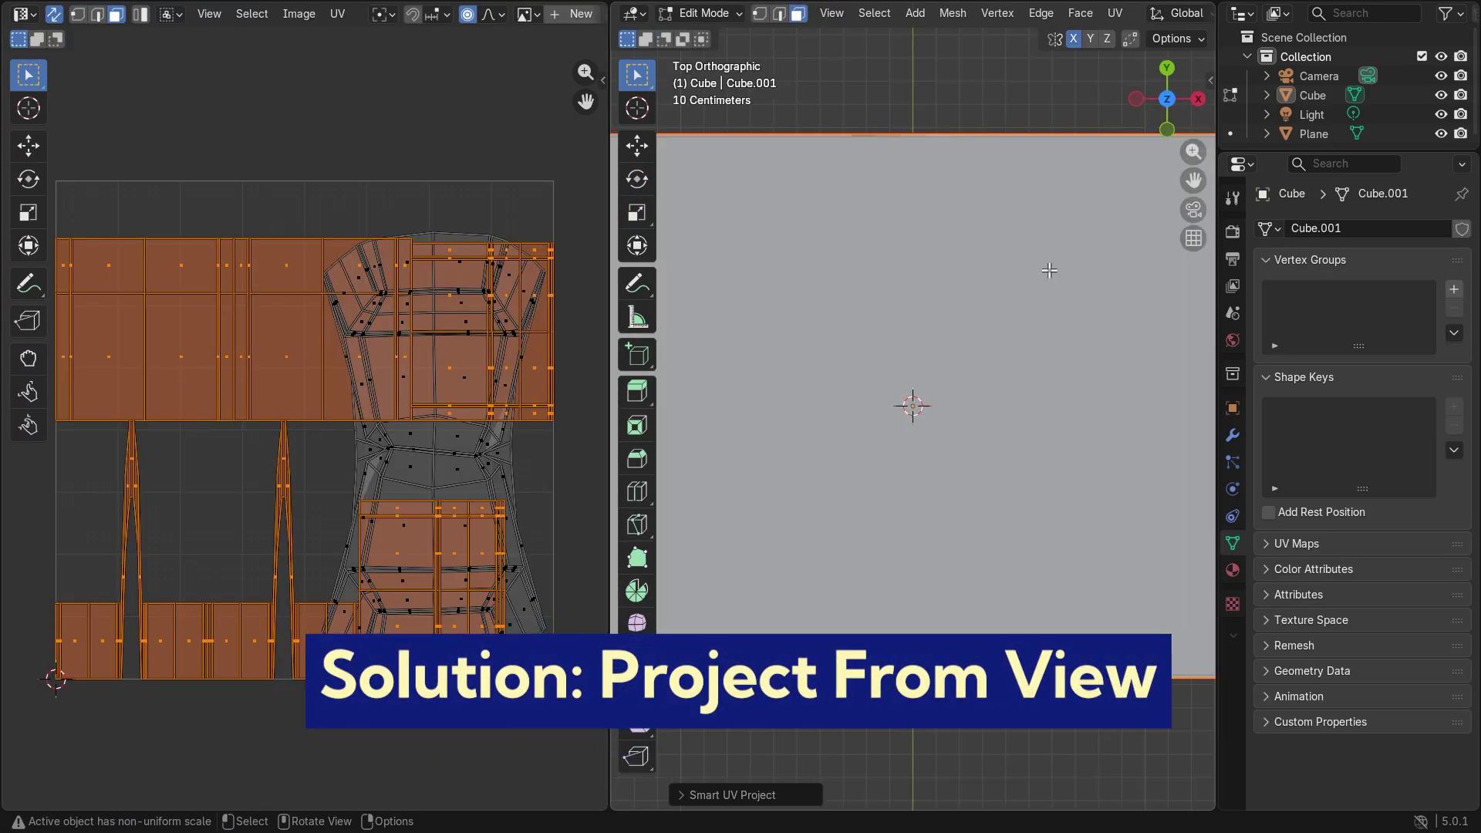
key(u)
click(1003, 399)
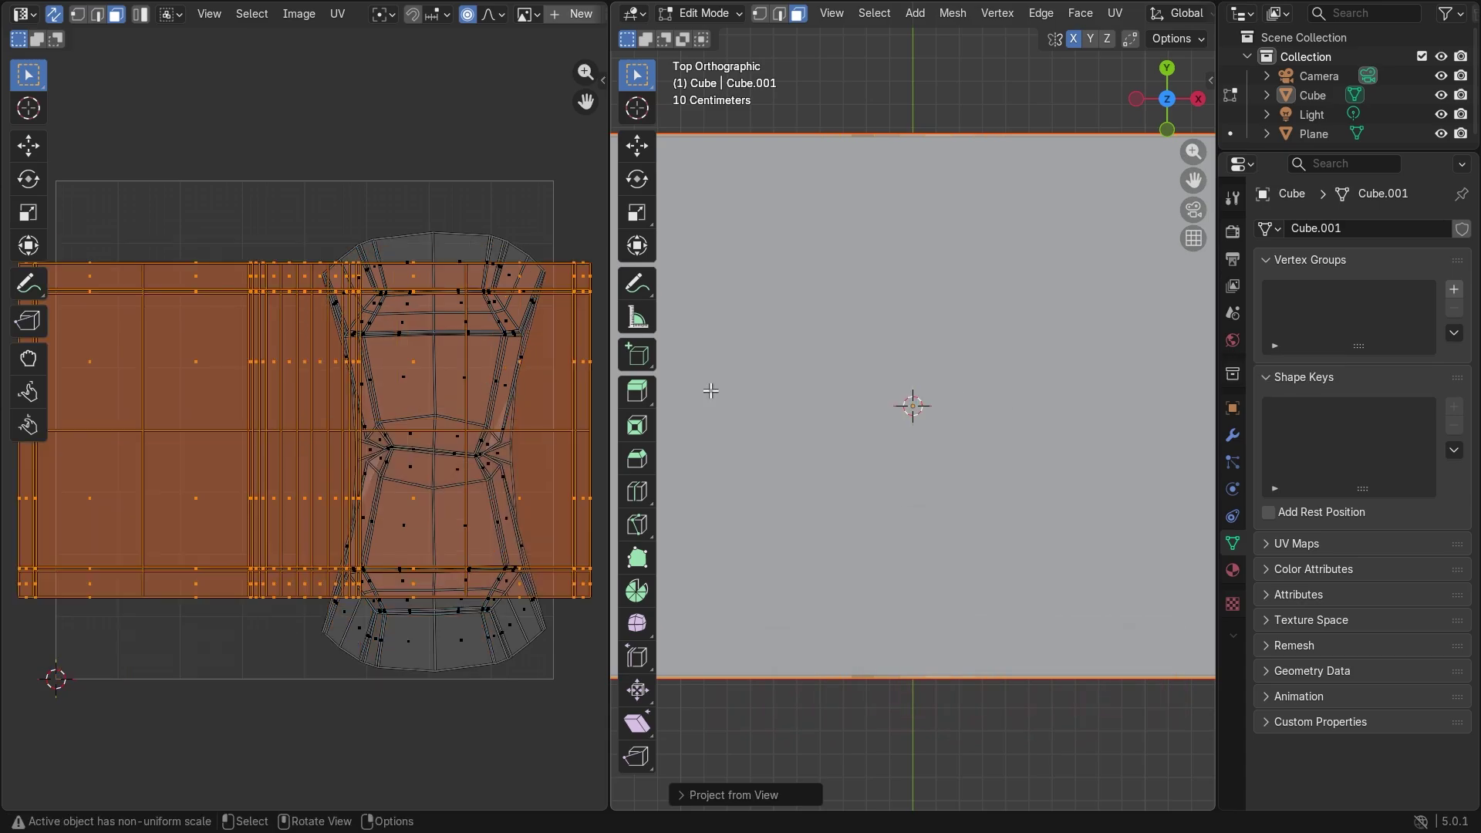
scroll(386, 331, down, 3)
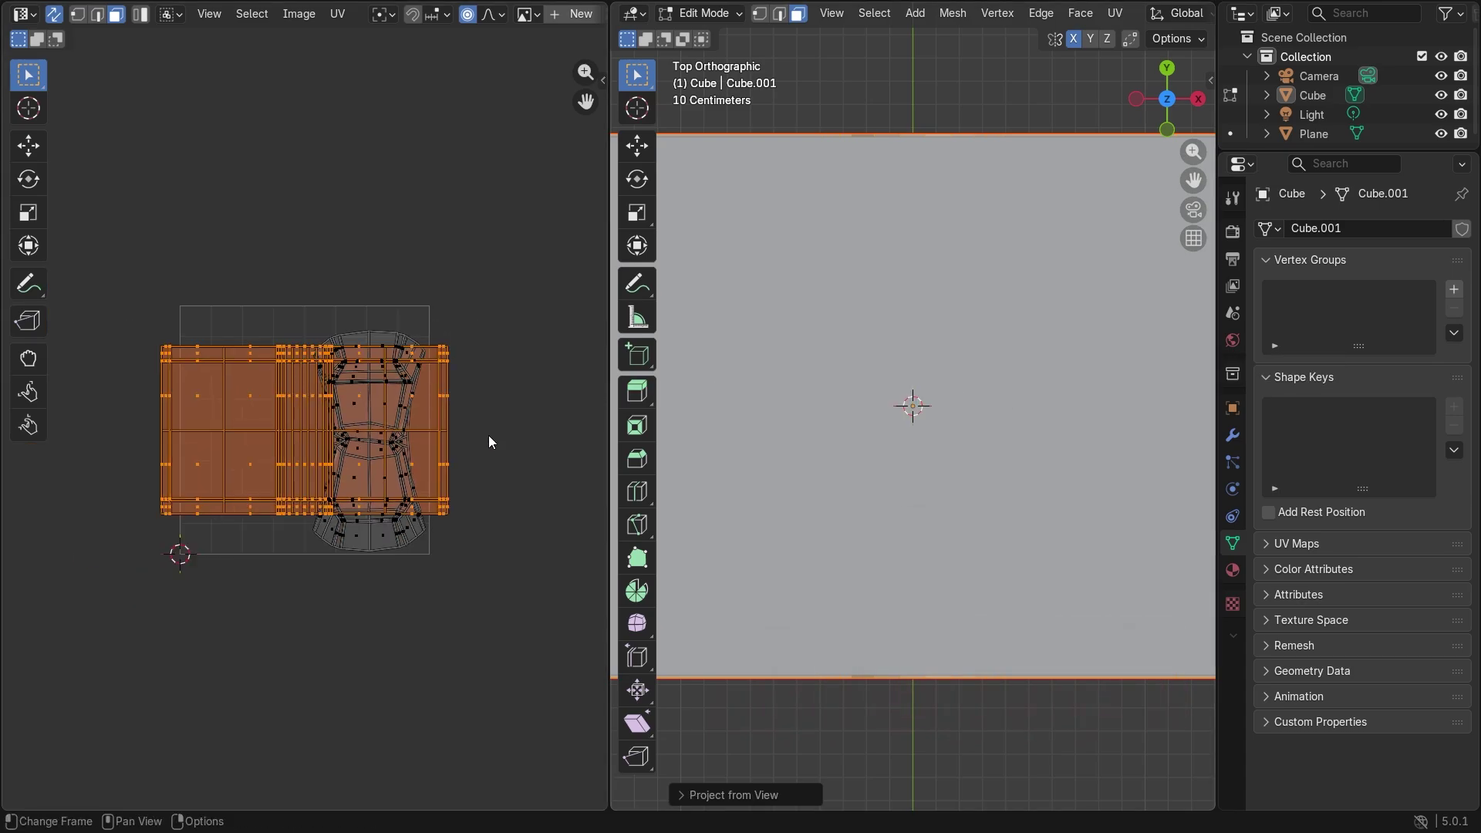
key(g)
click(487, 239)
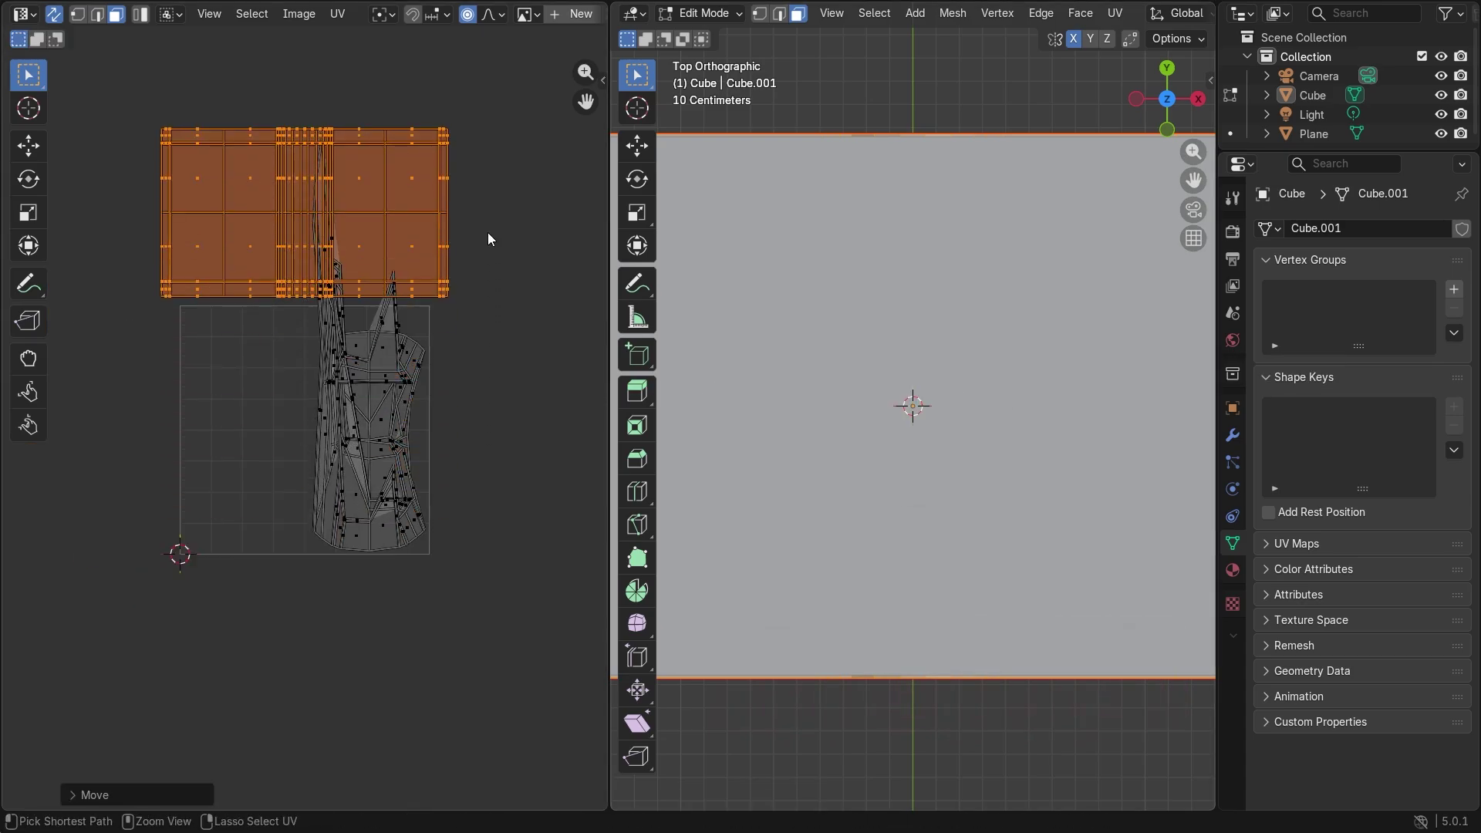
key(ctrl+z)
- With proportional editing off, move the projected cover UV island straight up above the UV square
key(g)
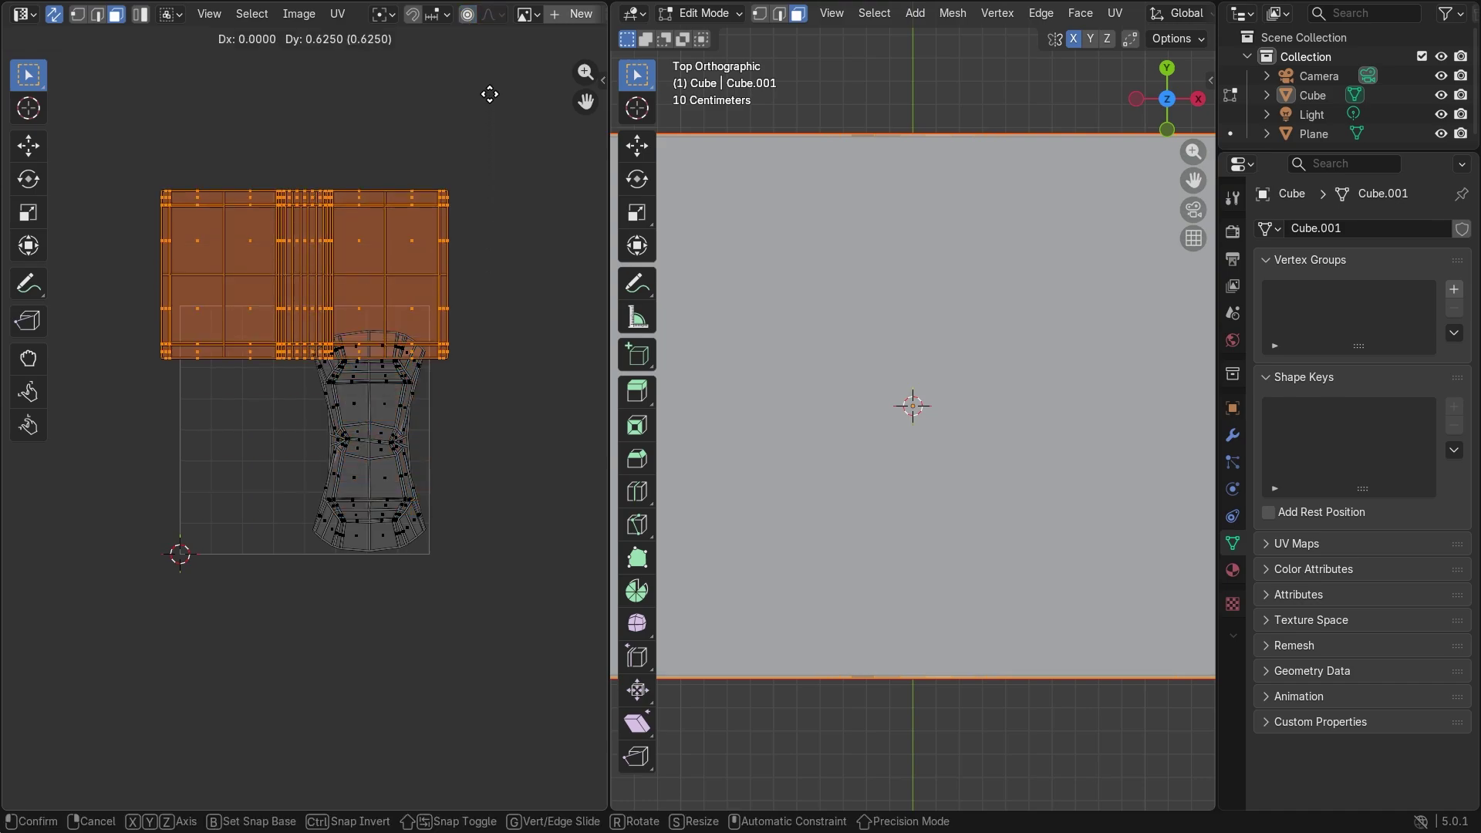
click(502, 57)
- Invert the face selection to the cover's outer side and unwrap it with Project from View in the bottom view
right_click(977, 417)
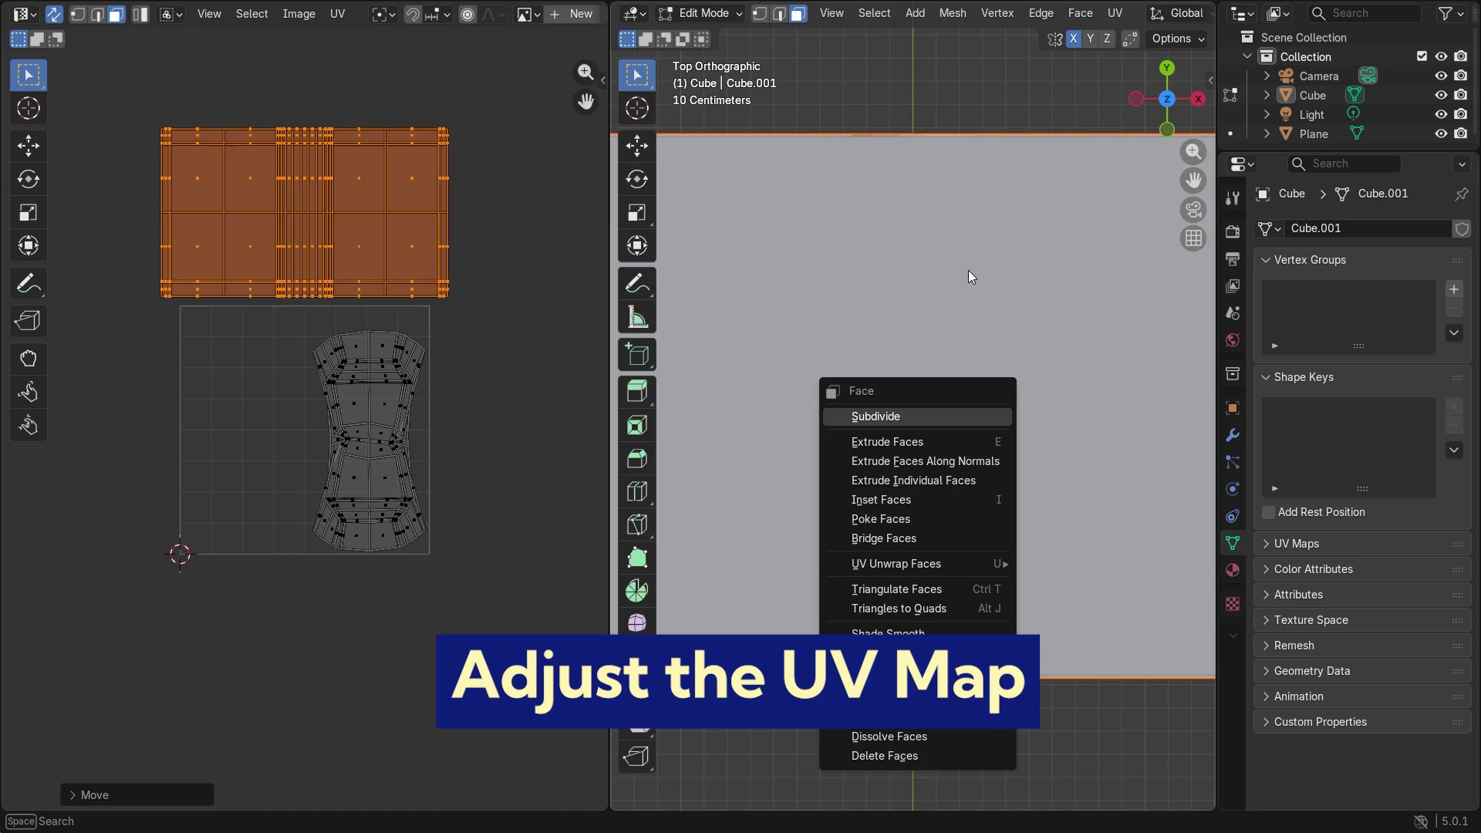
middle_drag(966, 409, 1123, 123)
key(ctrl+i)
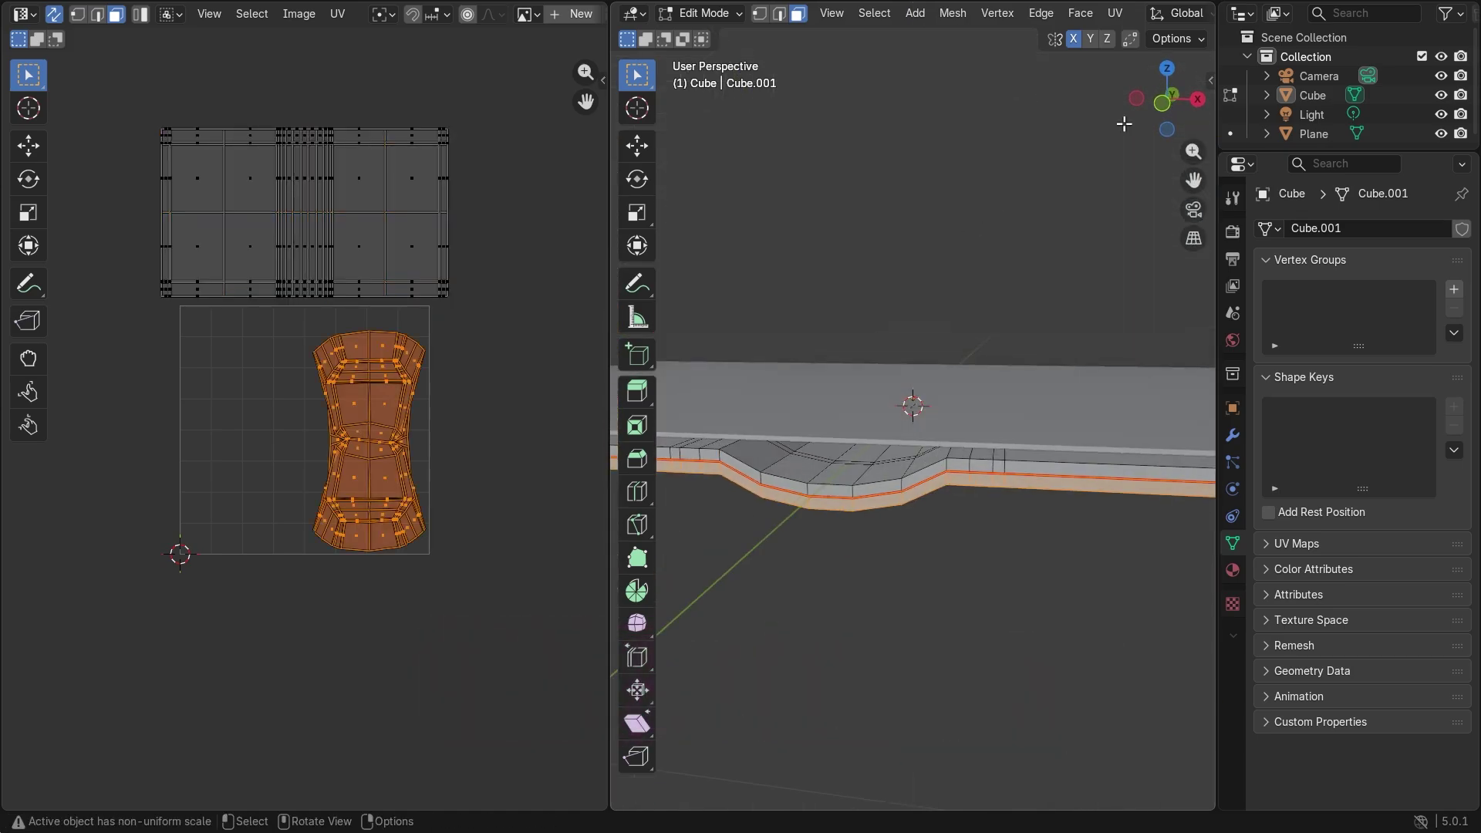
click(1168, 62)
click(1169, 96)
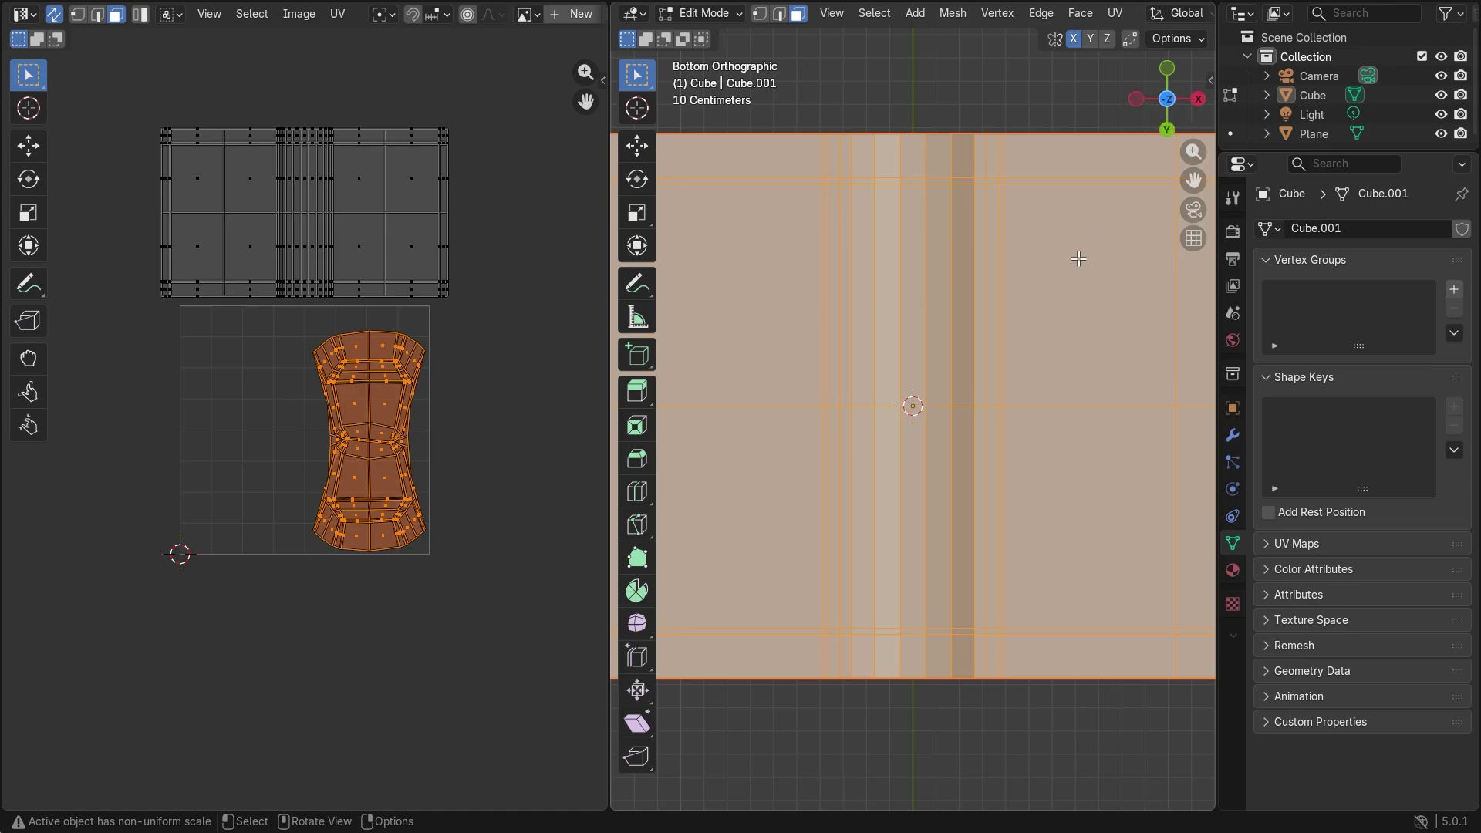
scroll(1079, 258, down, 3)
key(u)
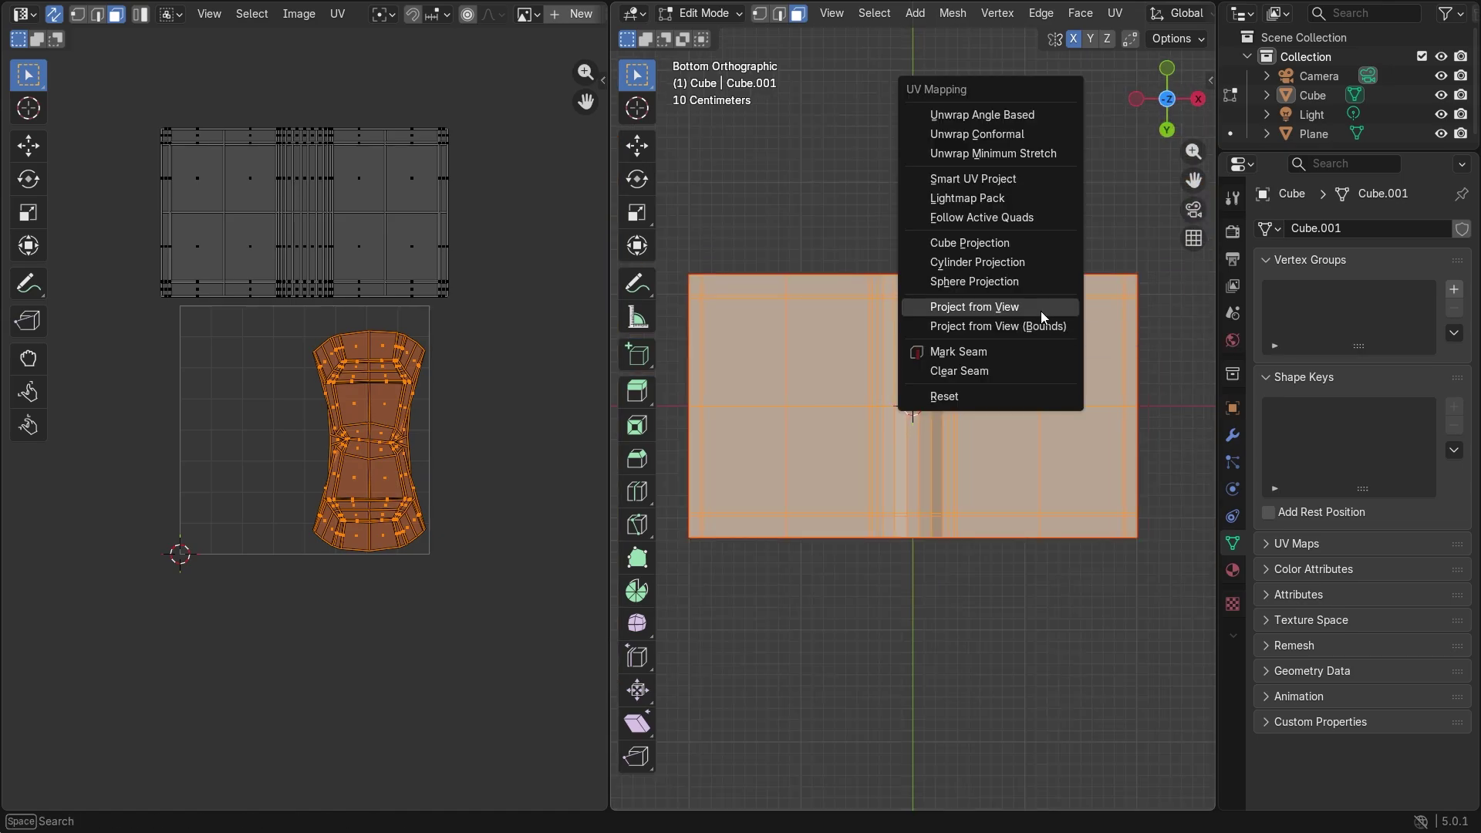
click(1039, 311)
scroll(270, 429, up, 1)
key(s)
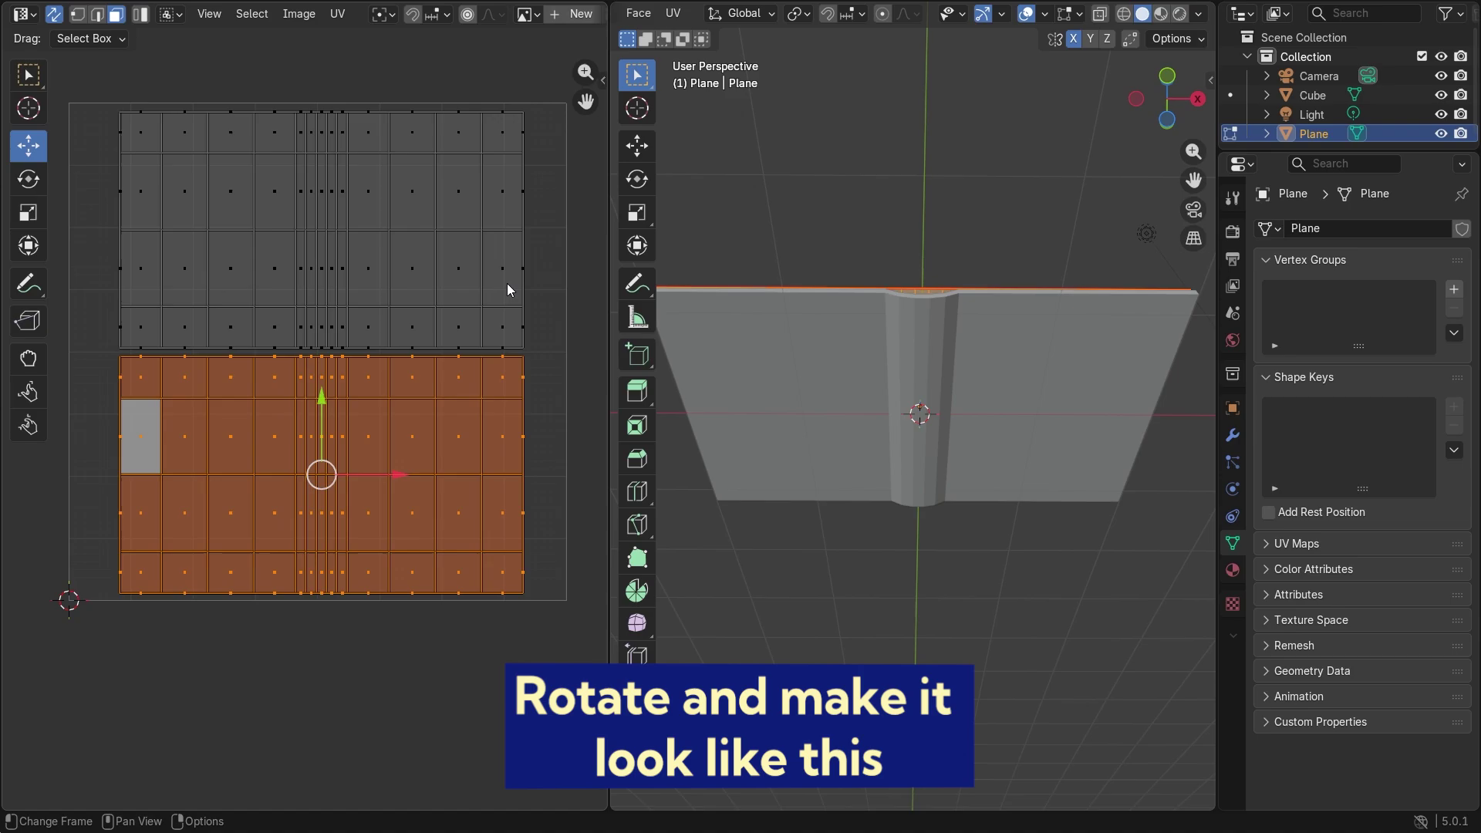
- Rotate the page mesh's lower UV island by -180 degrees
key(r)
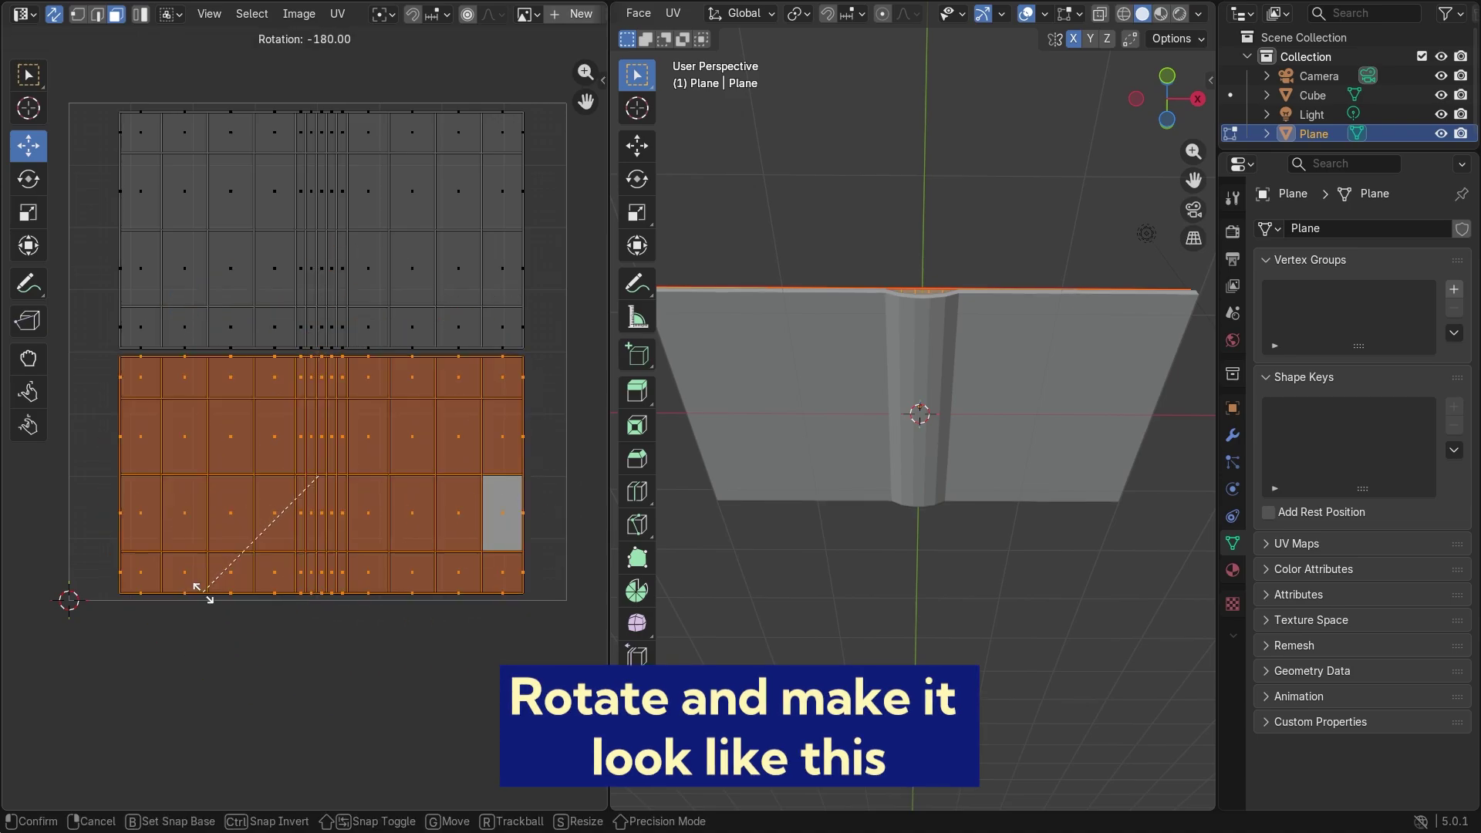
click(202, 592)
- Compare individual UV faces with their position on the page mesh to check the island's orientation
click(368, 513)
click(830, 376)
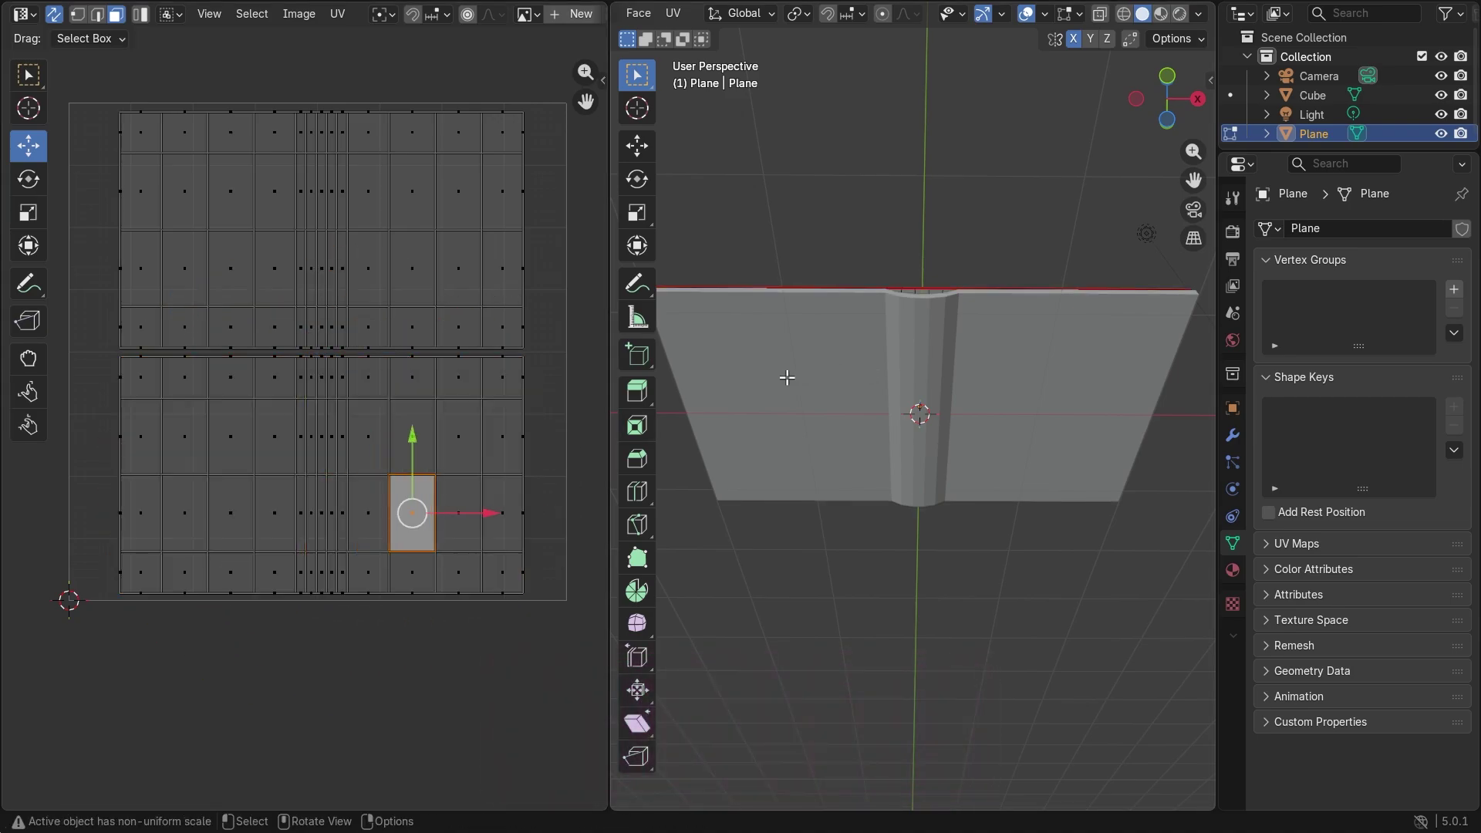
click(784, 377)
click(744, 380)
middle_drag(740, 124, 849, 353)
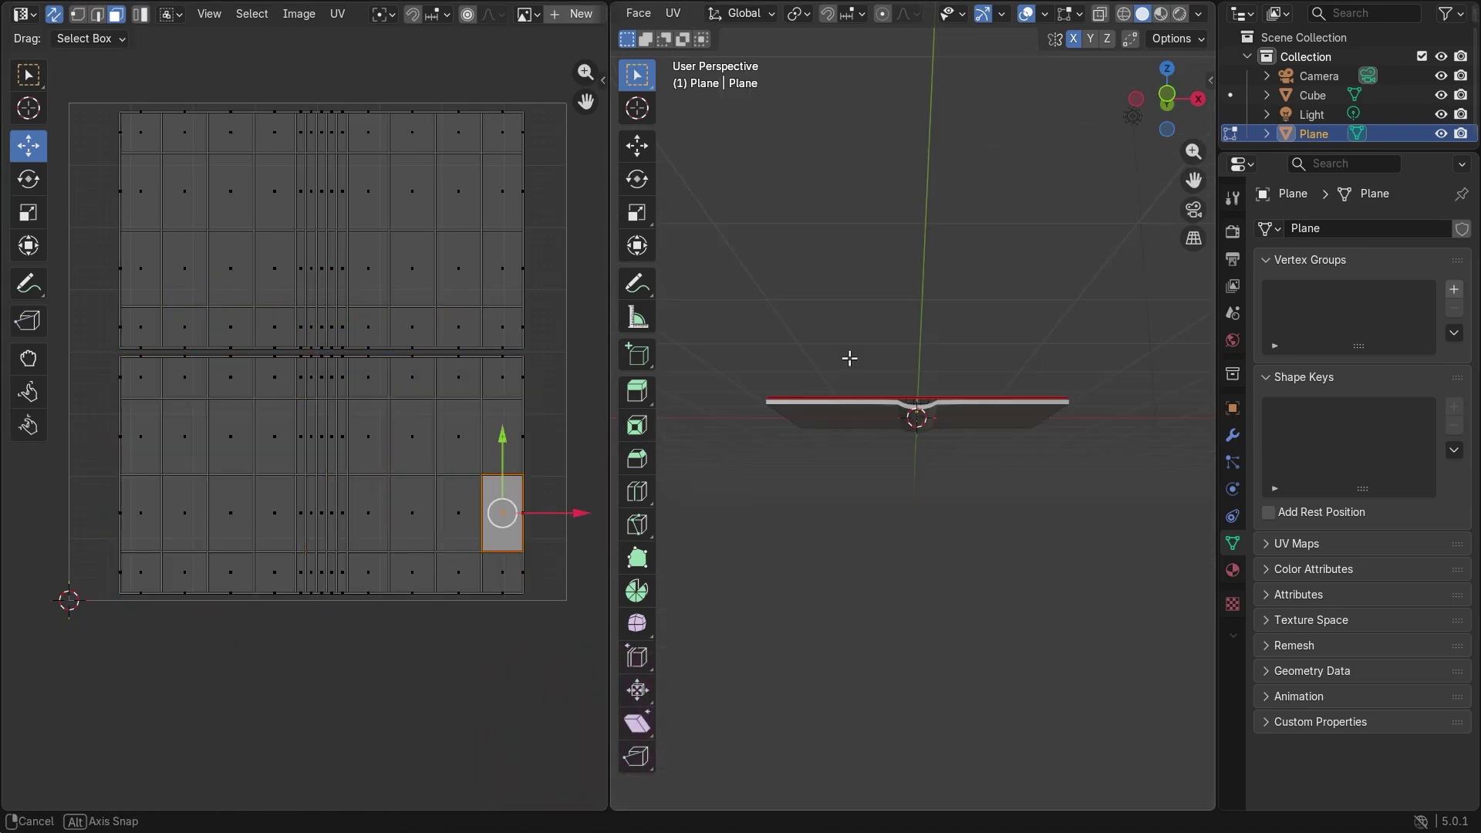
click(1167, 69)
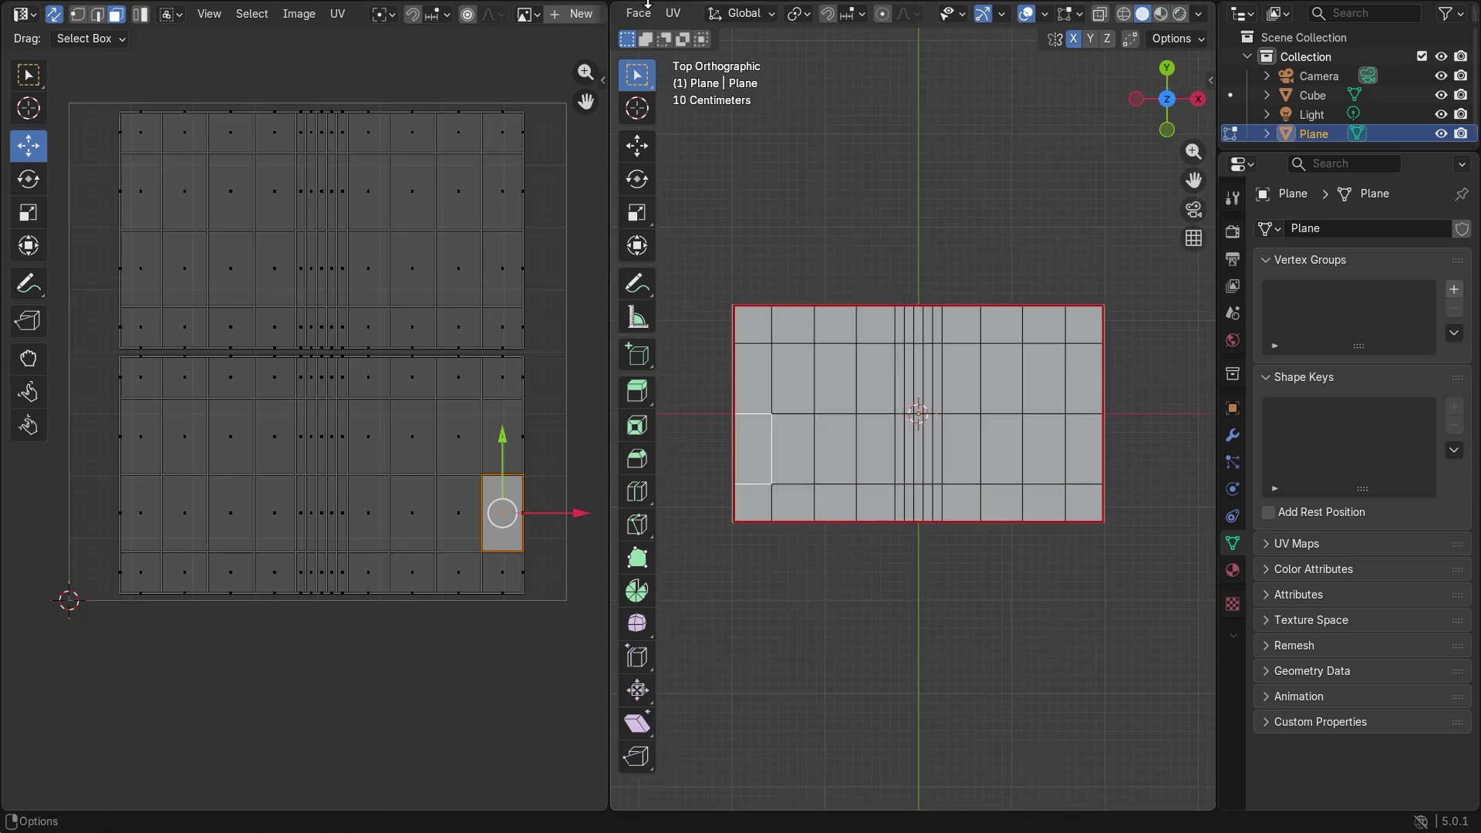
- Return the page plane to Object Mode and rotate it in the front view so that it is turned over
scroll(694, 13, up, 5)
click(677, 13)
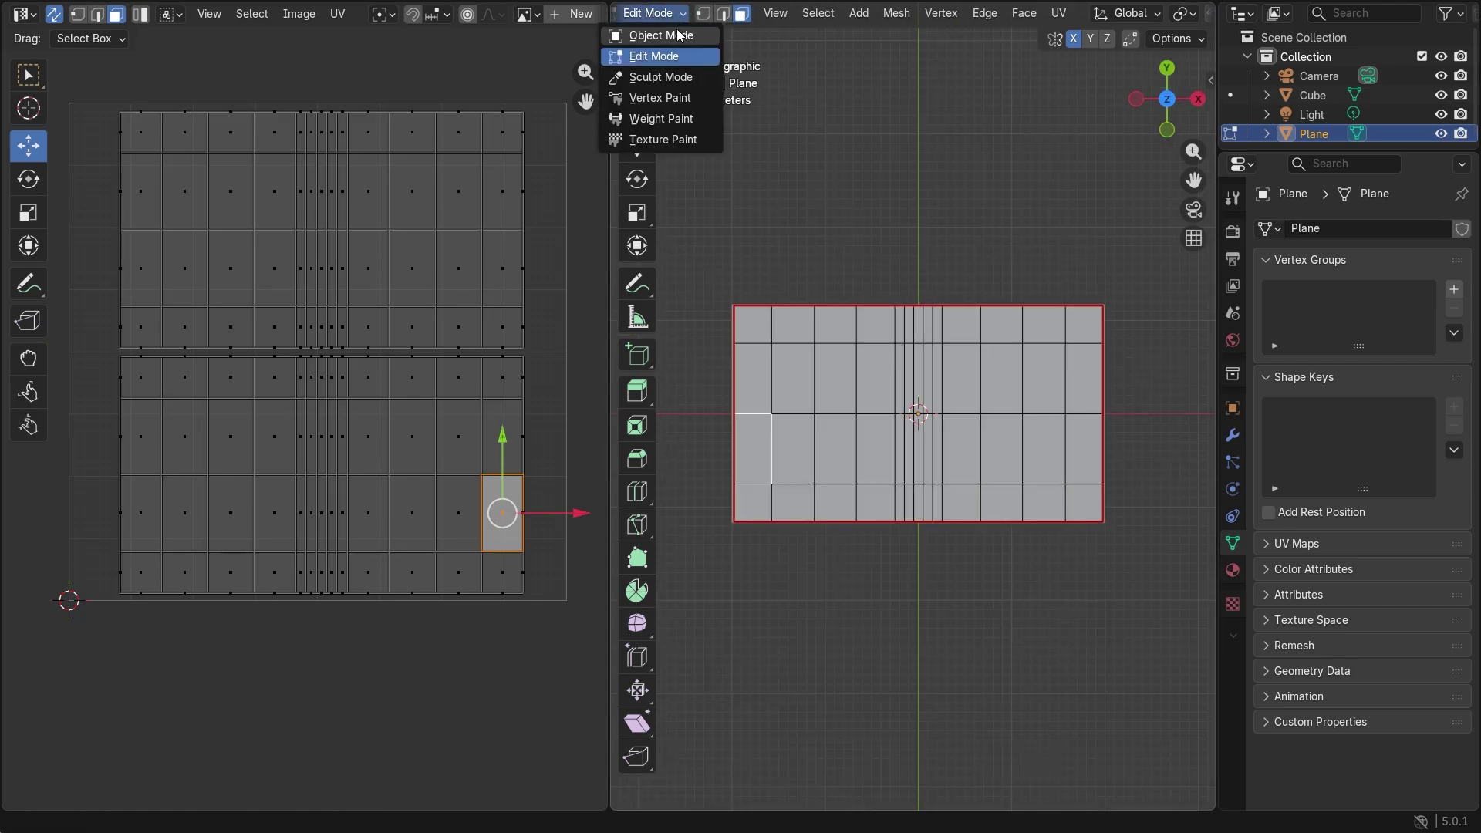
click(677, 34)
click(1045, 472)
middle_drag(1044, 472, 1127, 199)
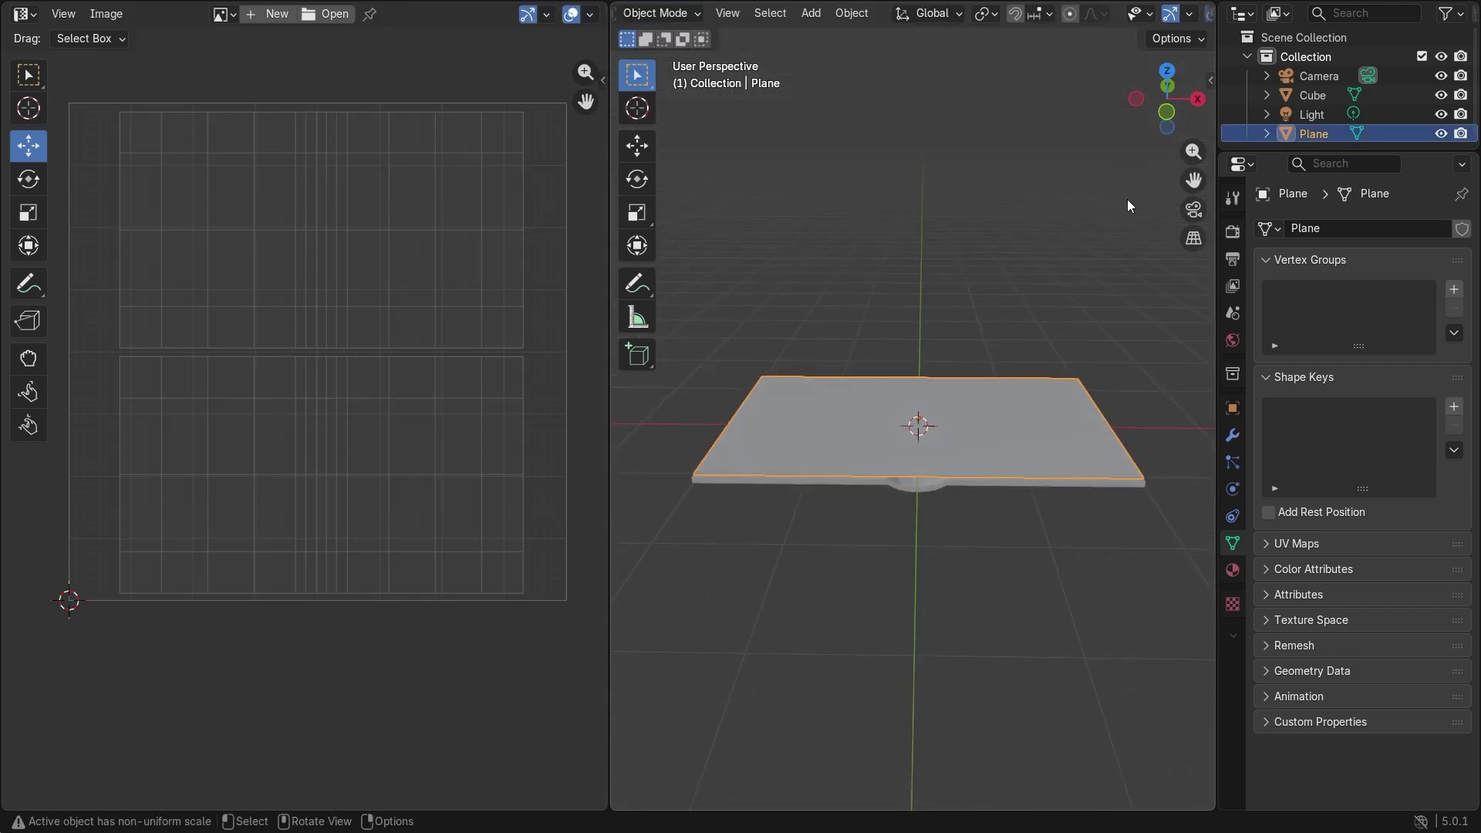
click(1168, 114)
key(r)
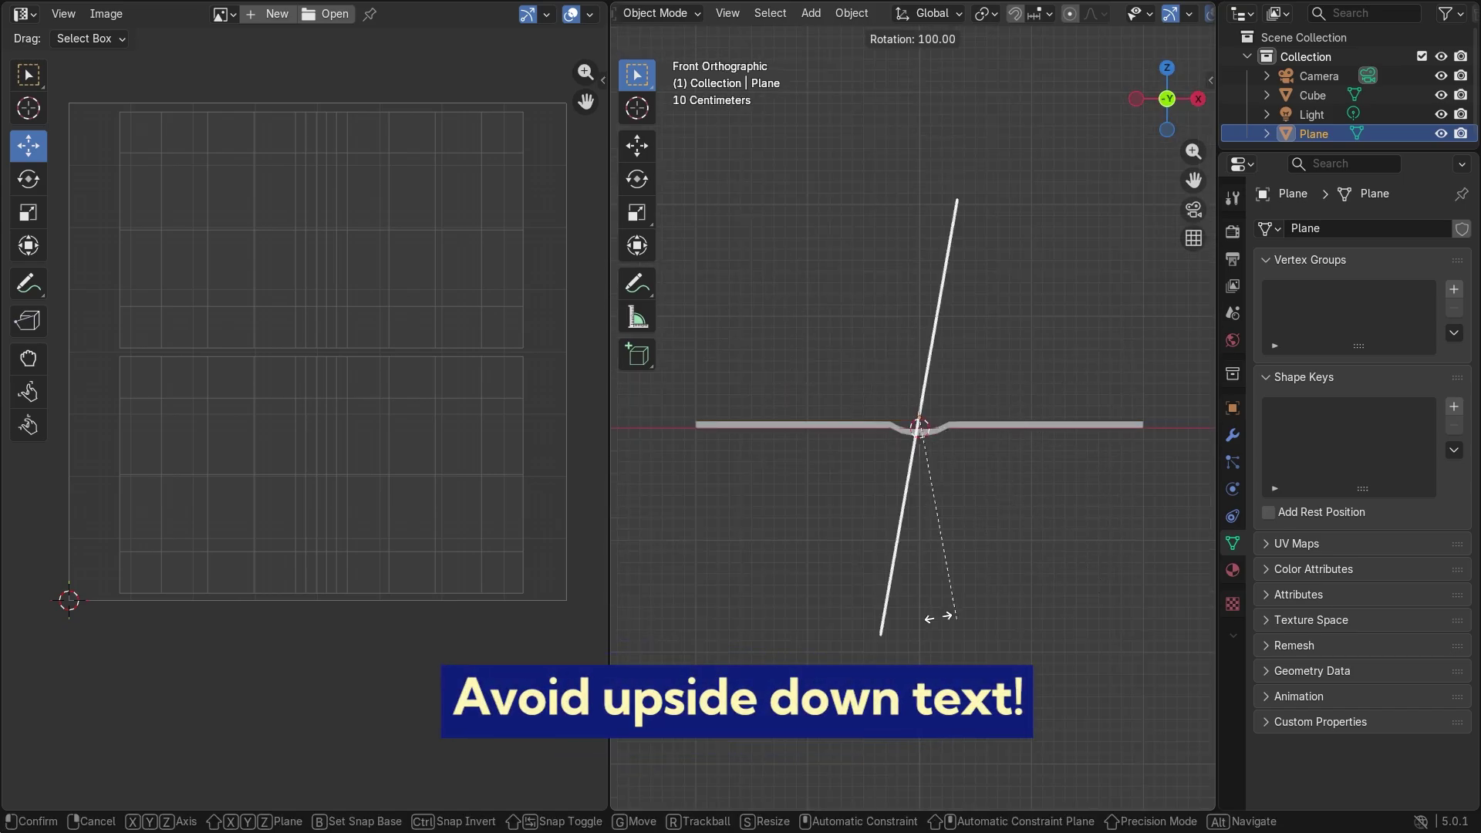
click(743, 462)
- Open the page plane in Edit Mode and check face by face how its upper side matches the UV layout
middle_drag(744, 462, 943, 399)
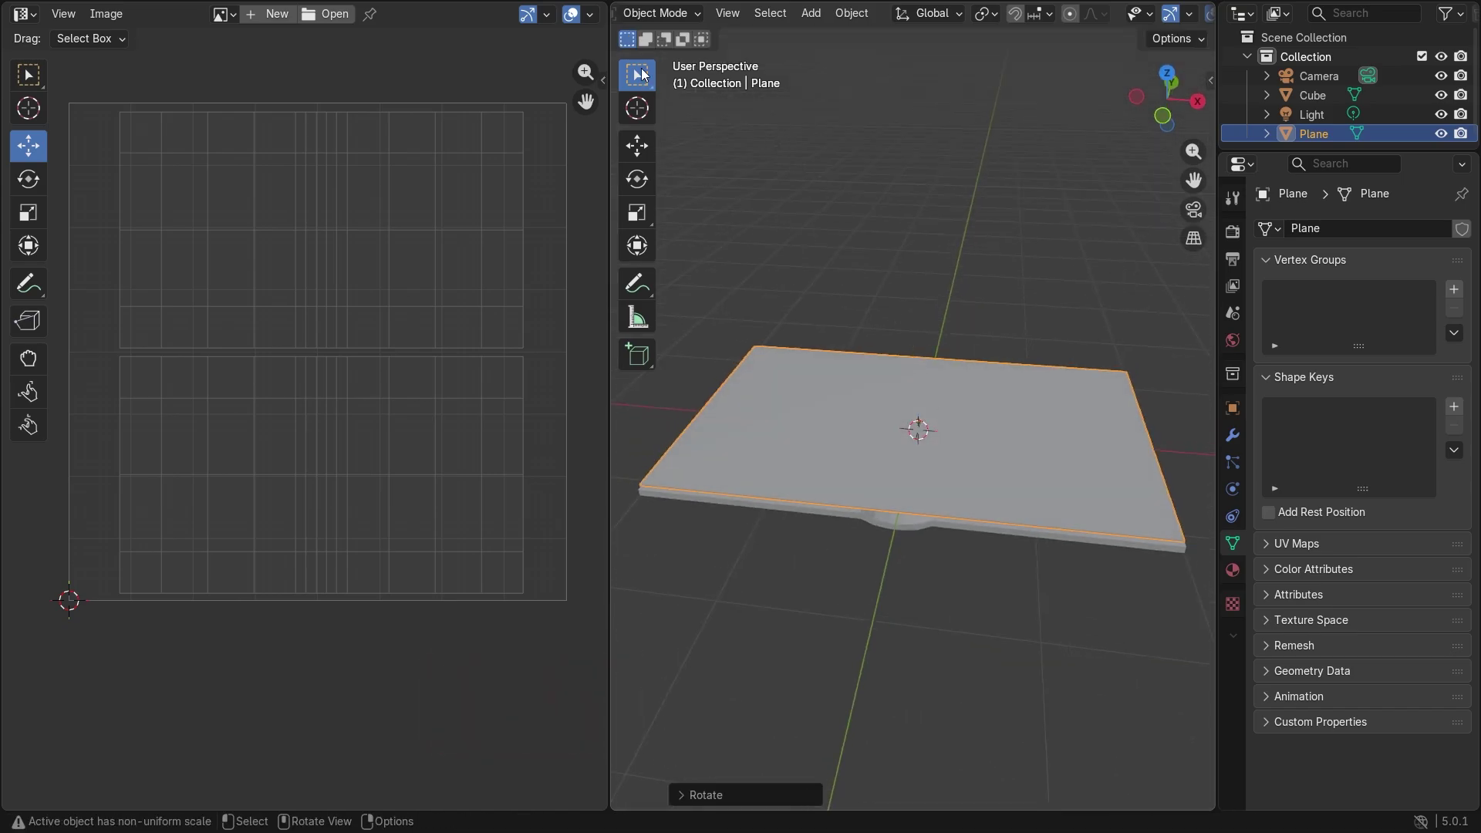
click(657, 13)
click(658, 55)
click(1020, 392)
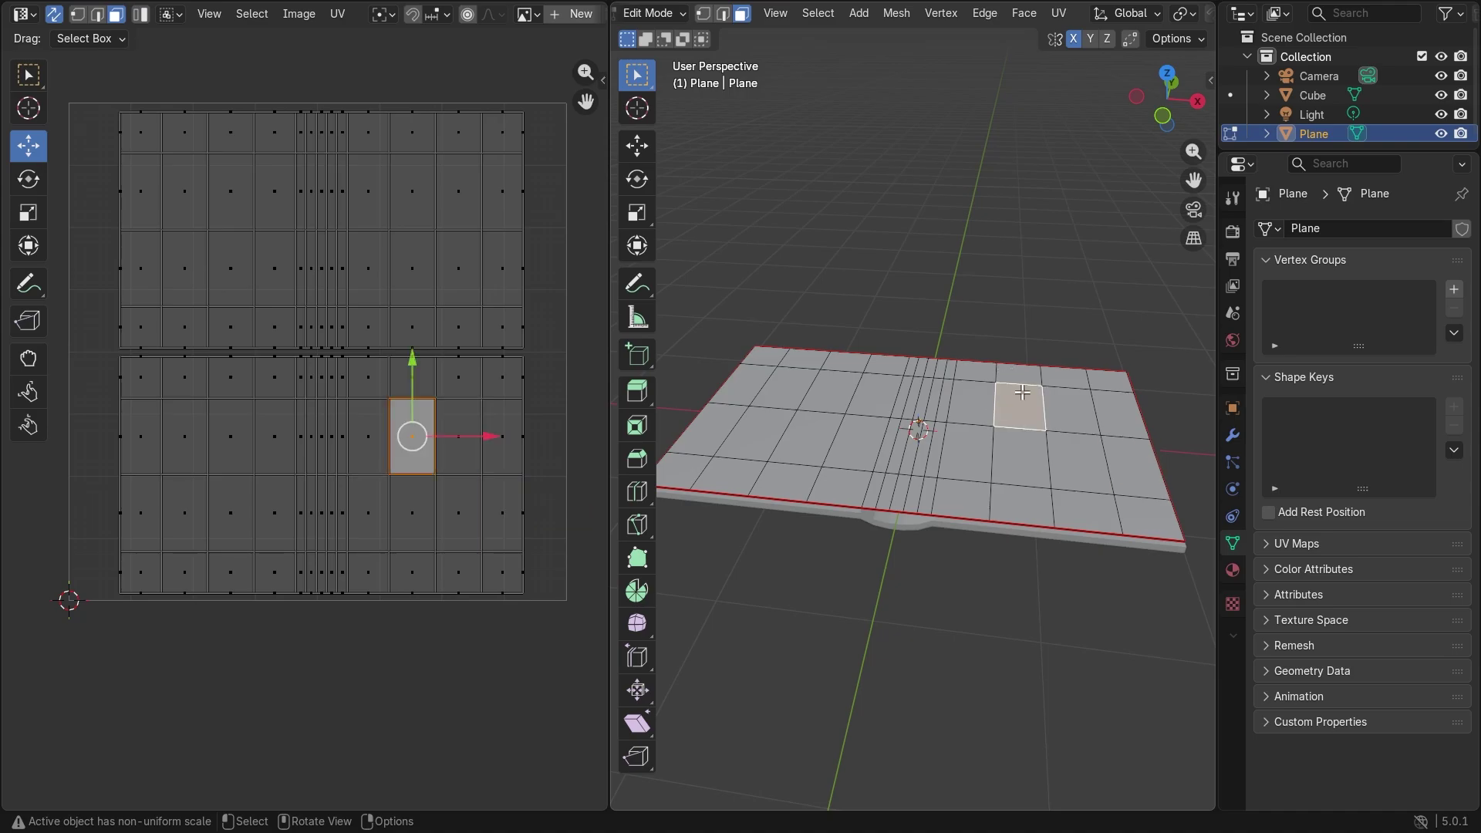
click(1076, 412)
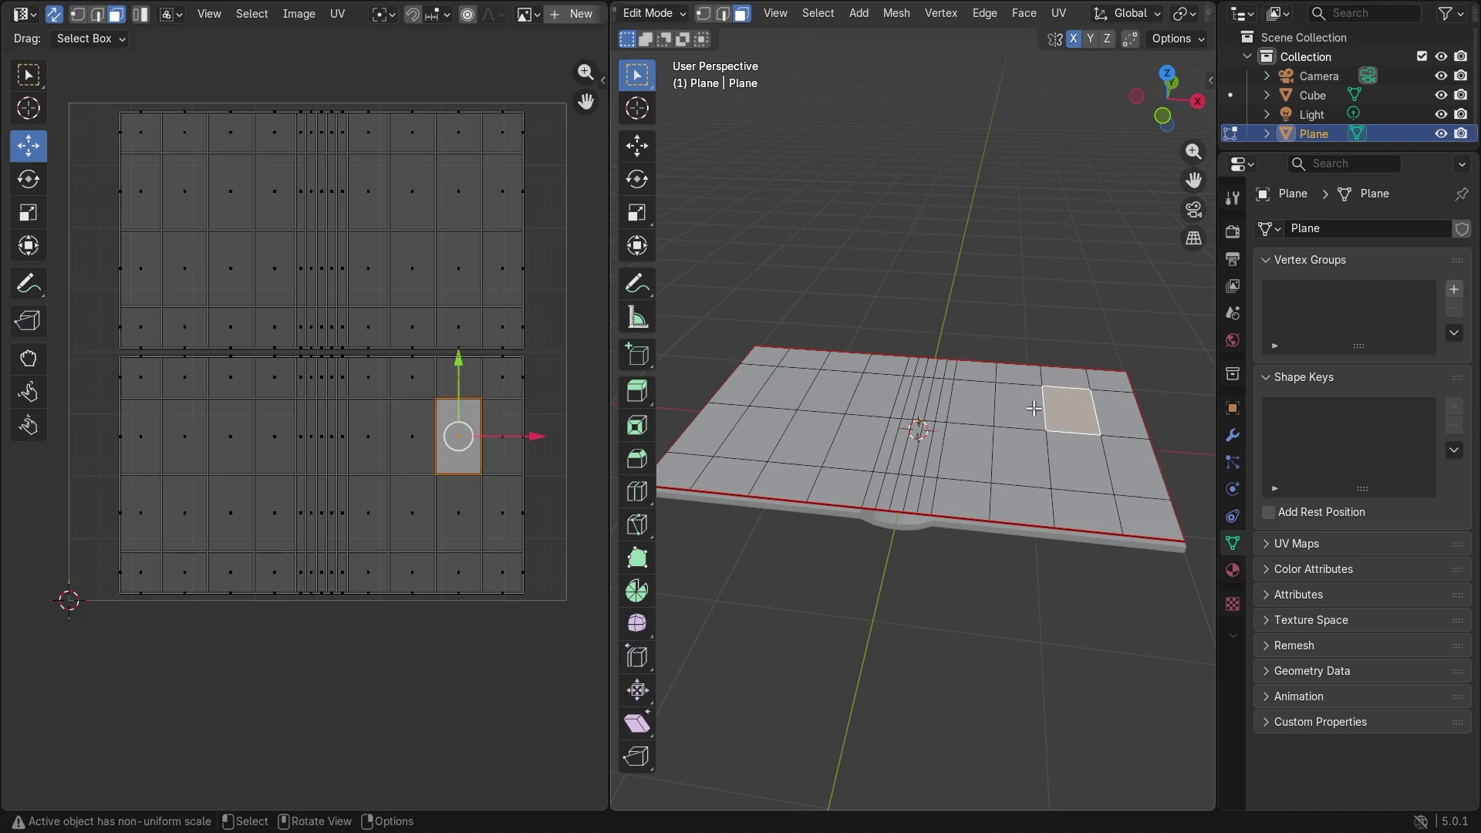
click(1127, 424)
click(980, 406)
click(905, 405)
click(864, 400)
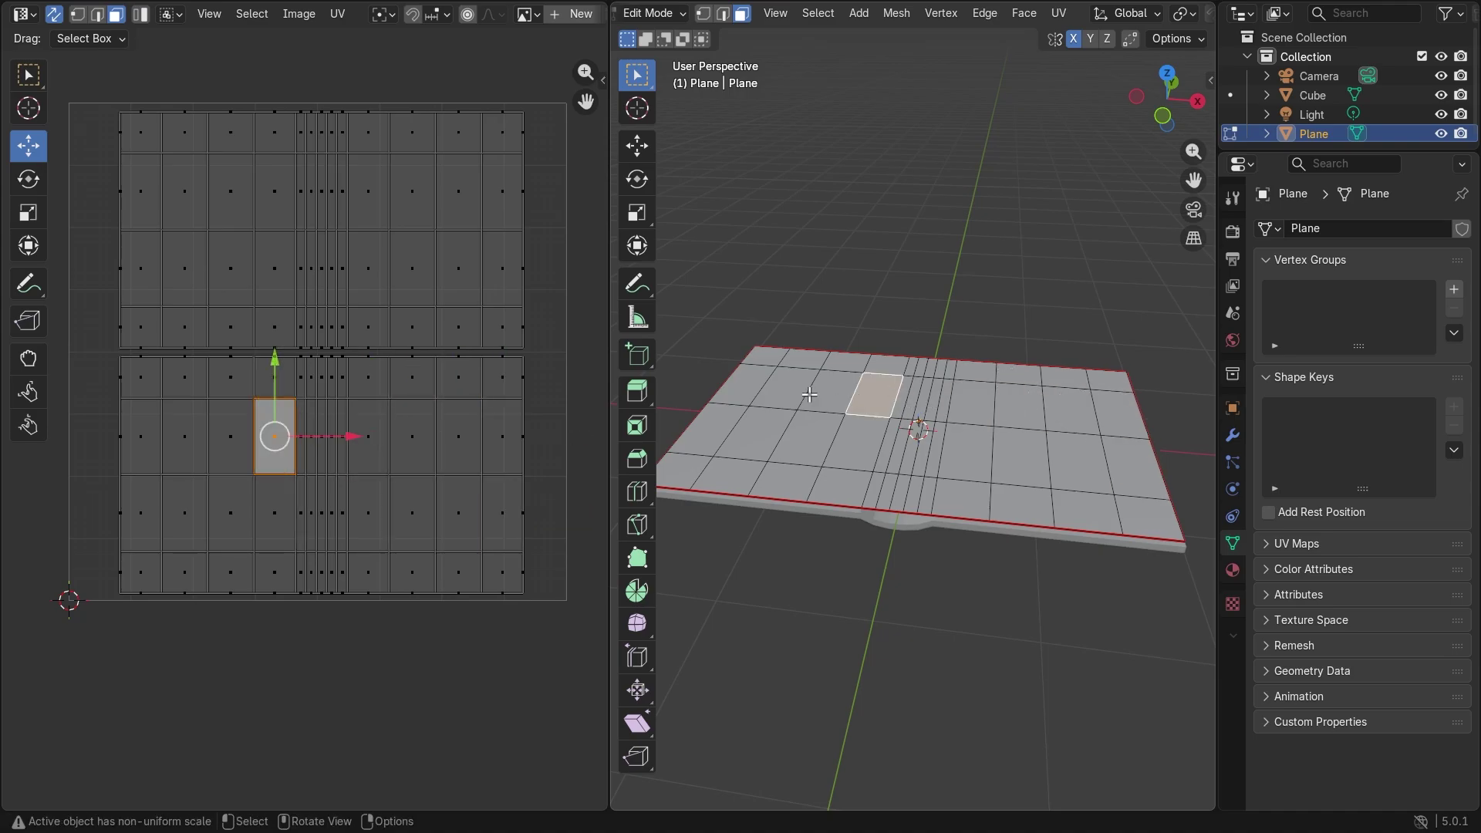
click(809, 395)
click(780, 388)
click(753, 379)
click(851, 390)
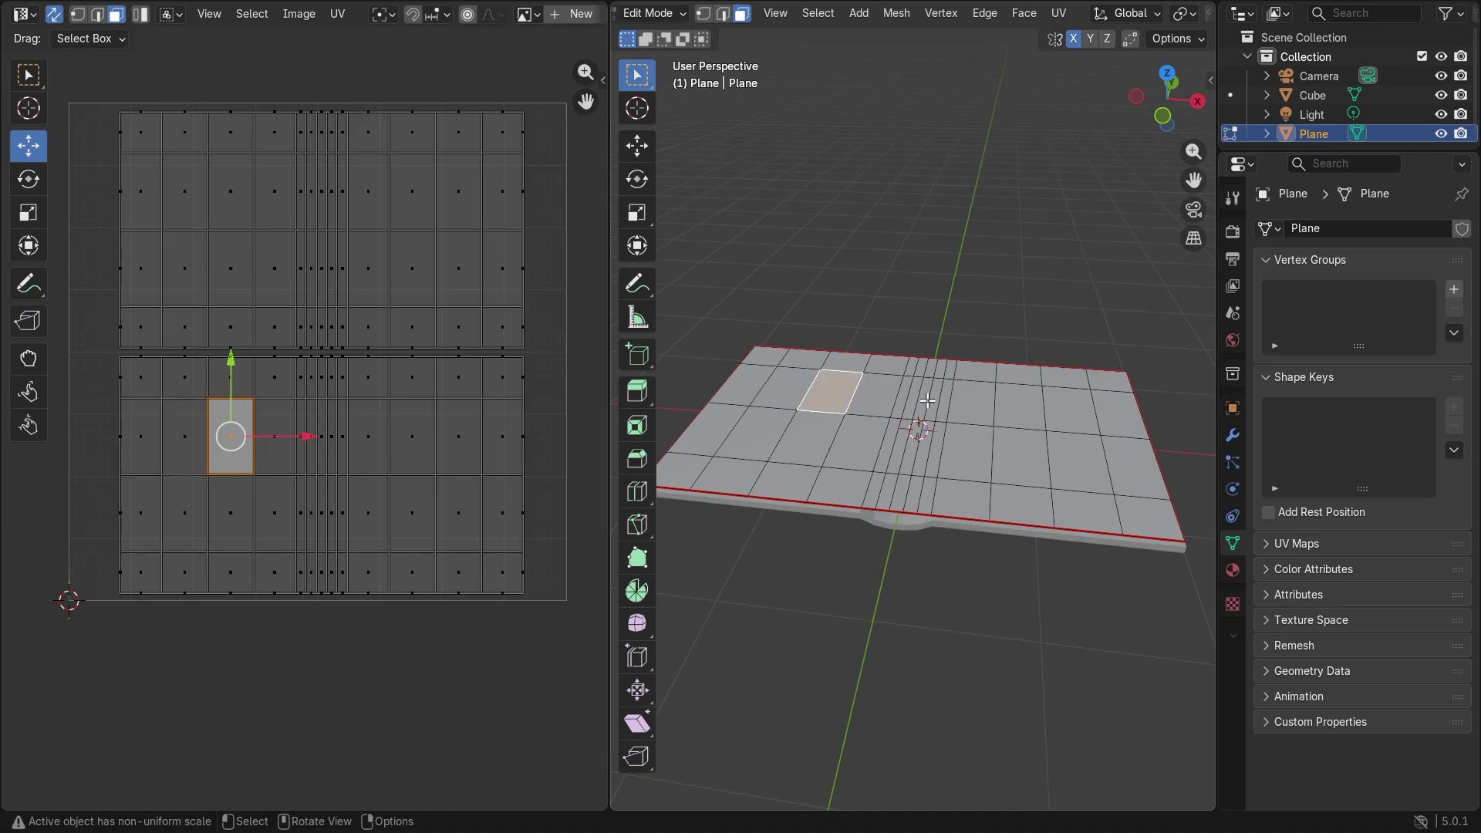
click(995, 399)
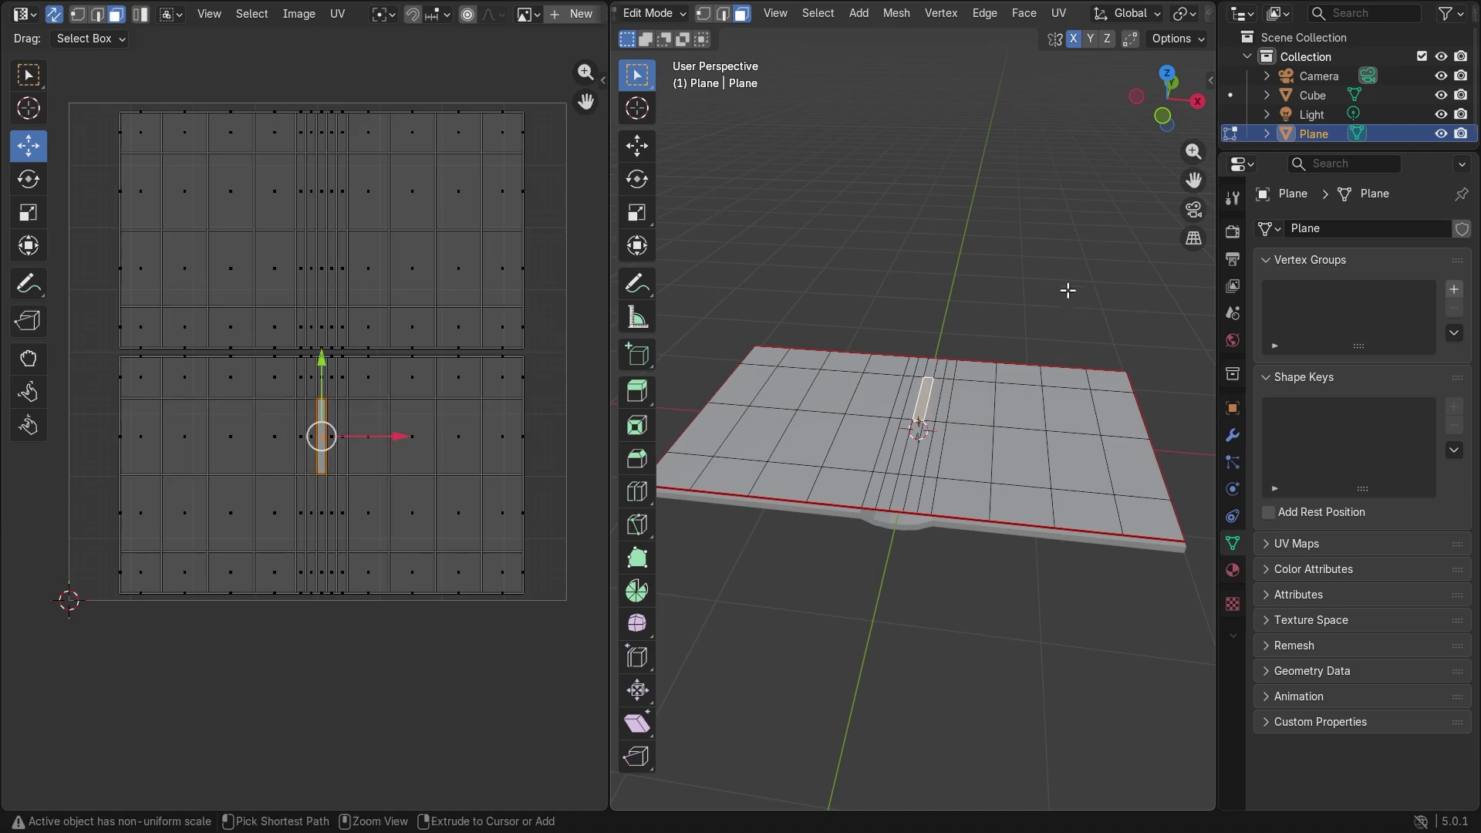
- Check how the faces on the page plane's underside match the UV layout and undo the test selections
middle_drag(1078, 337, 781, 268)
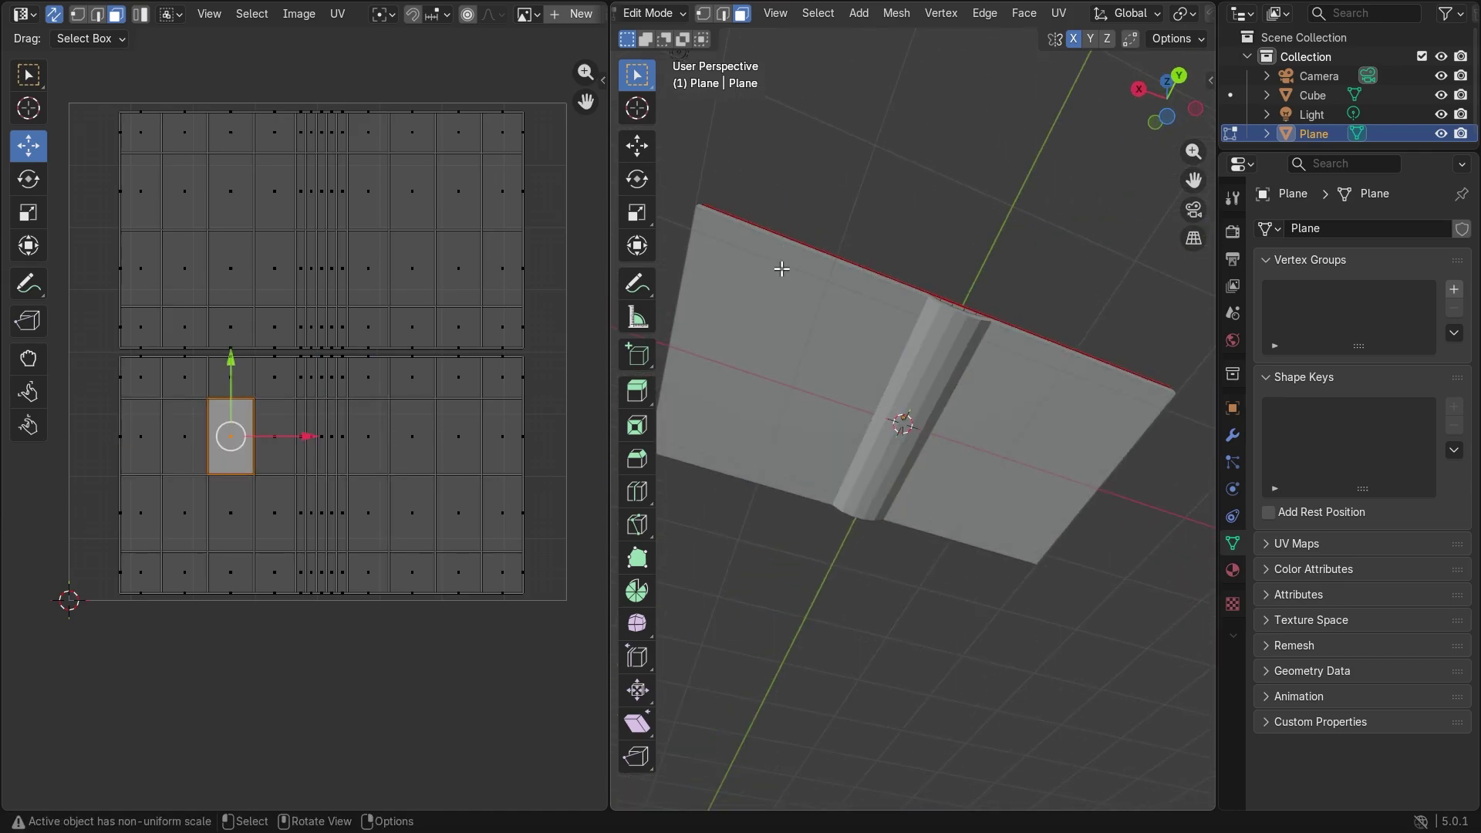
click(886, 334)
click(803, 321)
click(733, 303)
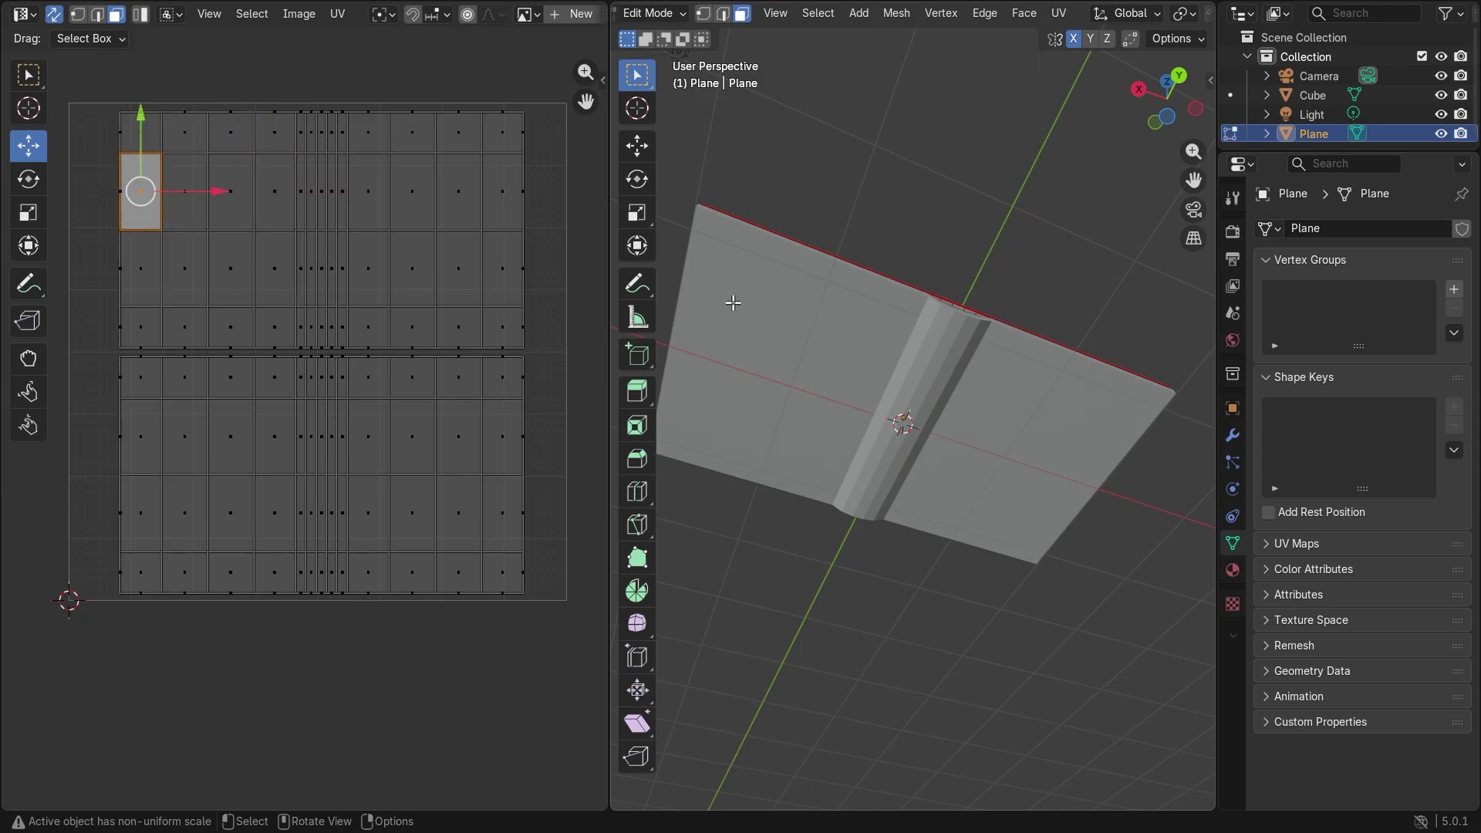
middle_drag(854, 237, 1035, 464)
key(ctrl+z)
key(ctrl+z)
key(ctrl+z)
key(ctrl+z)
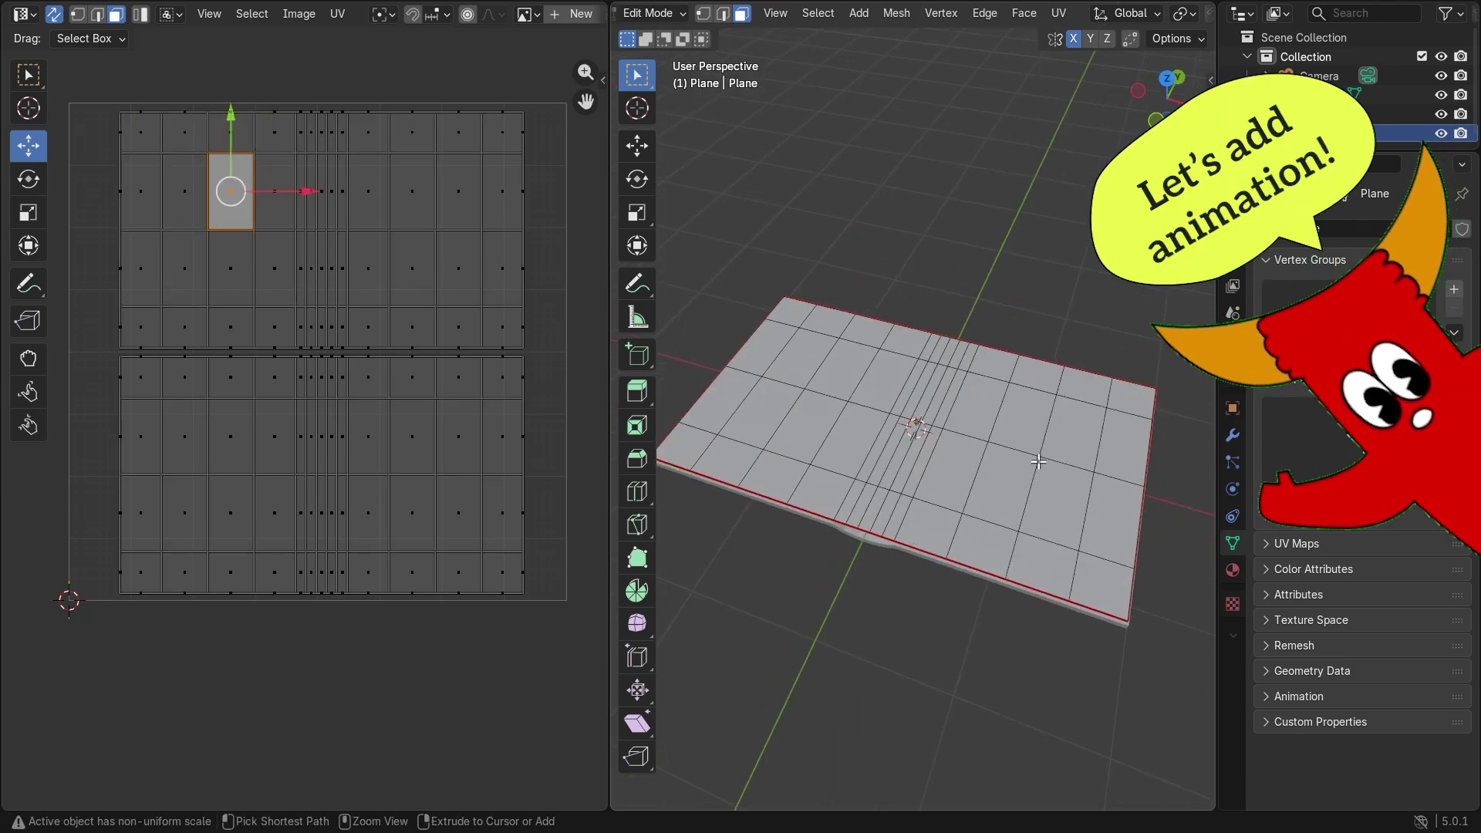
key(ctrl+z)
key(ctrl+z)
key(ctrl+z)
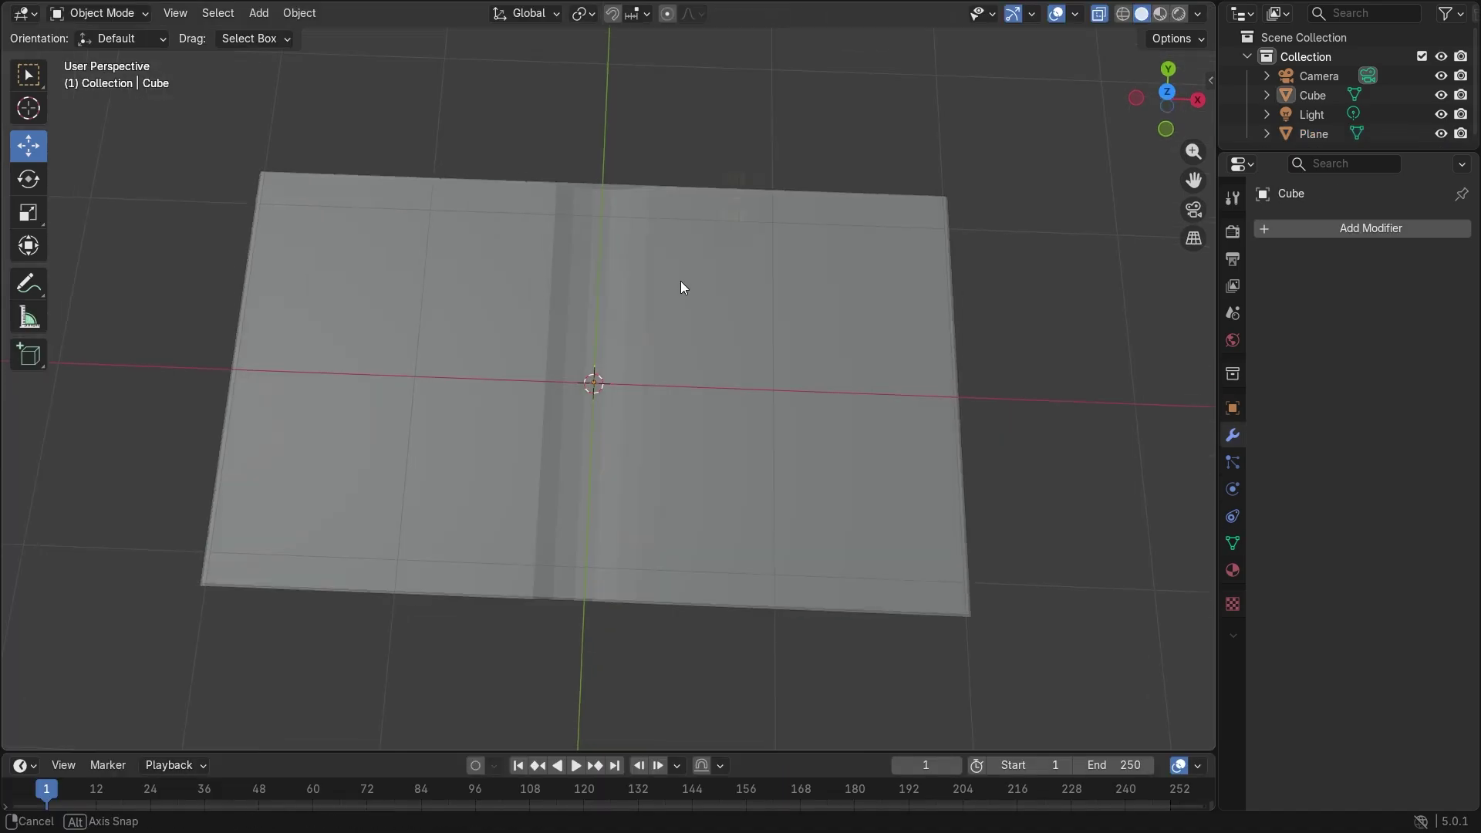
- Add a single-bone armature at the centre of the book from the top view
middle_drag(681, 287, 998, 77)
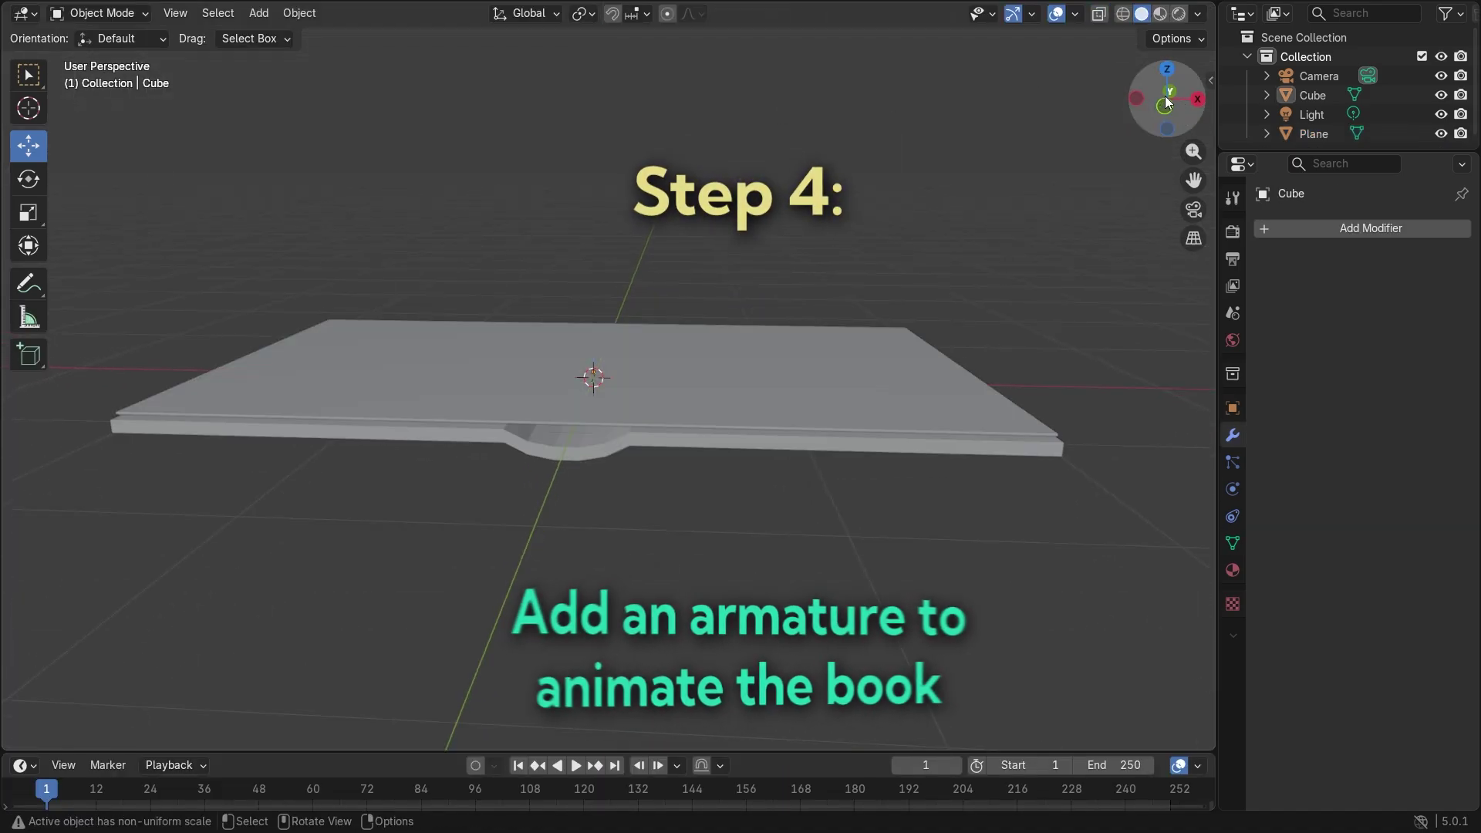
click(1166, 100)
scroll(586, 280, up, 2)
click(597, 386)
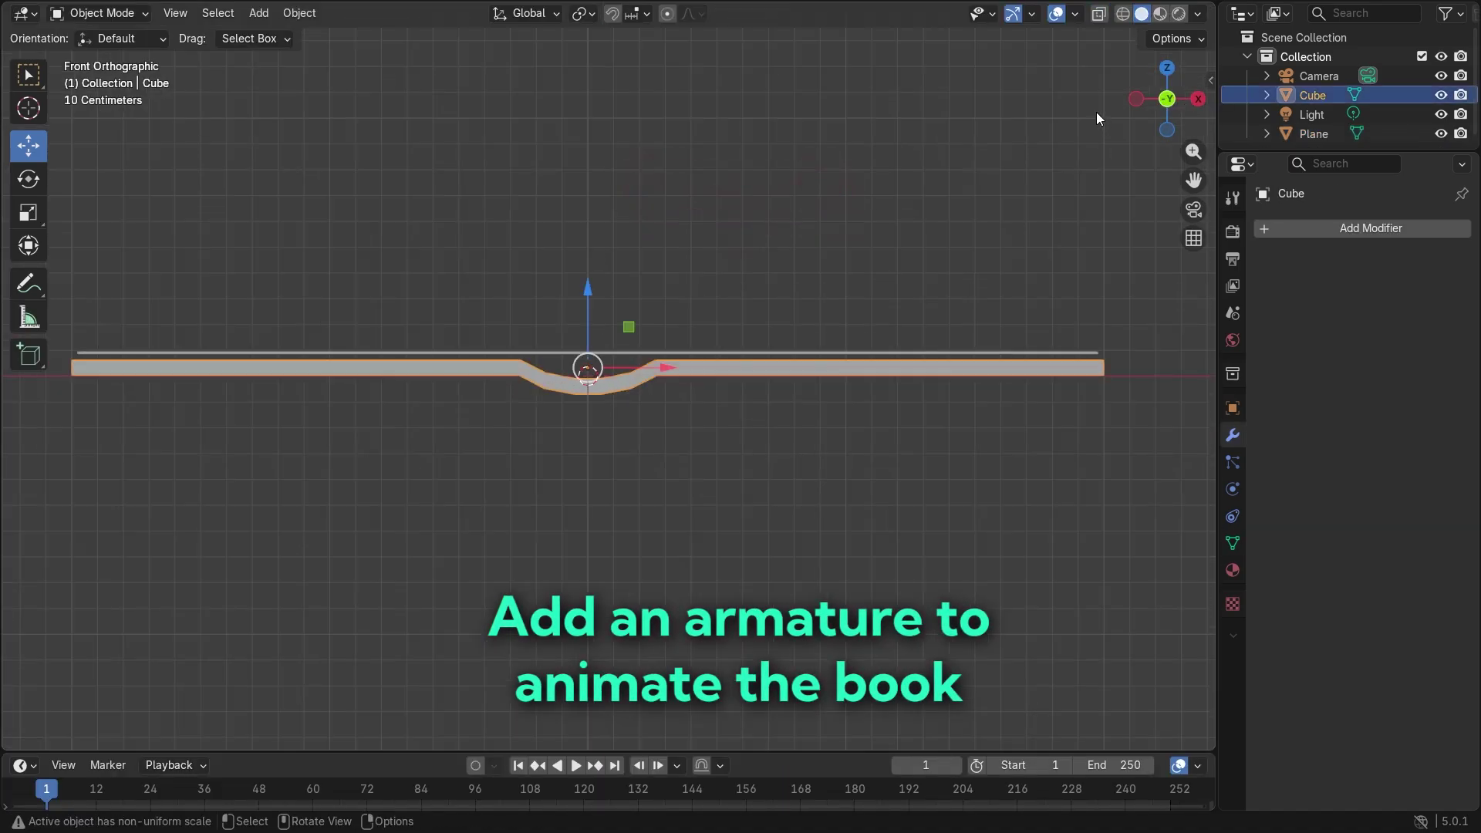
click(1167, 68)
click(259, 13)
mouse_move(304, 195)
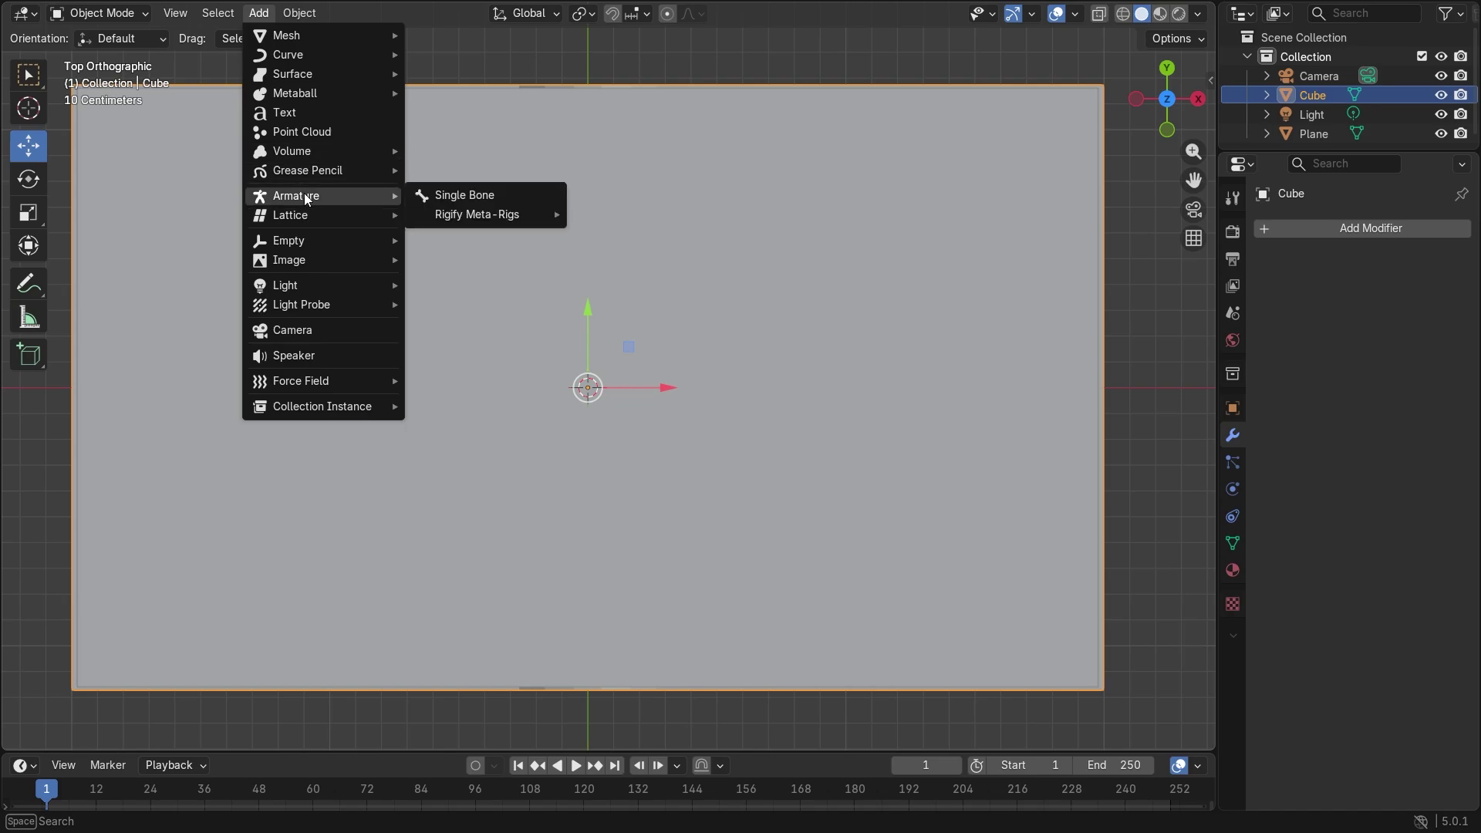
click(430, 195)
- Rotate the armature -90° about X so the bone lies along the spine, starting at Y -1.2 m
scroll(942, 238, down, 3)
key(KP_3)
key(r)
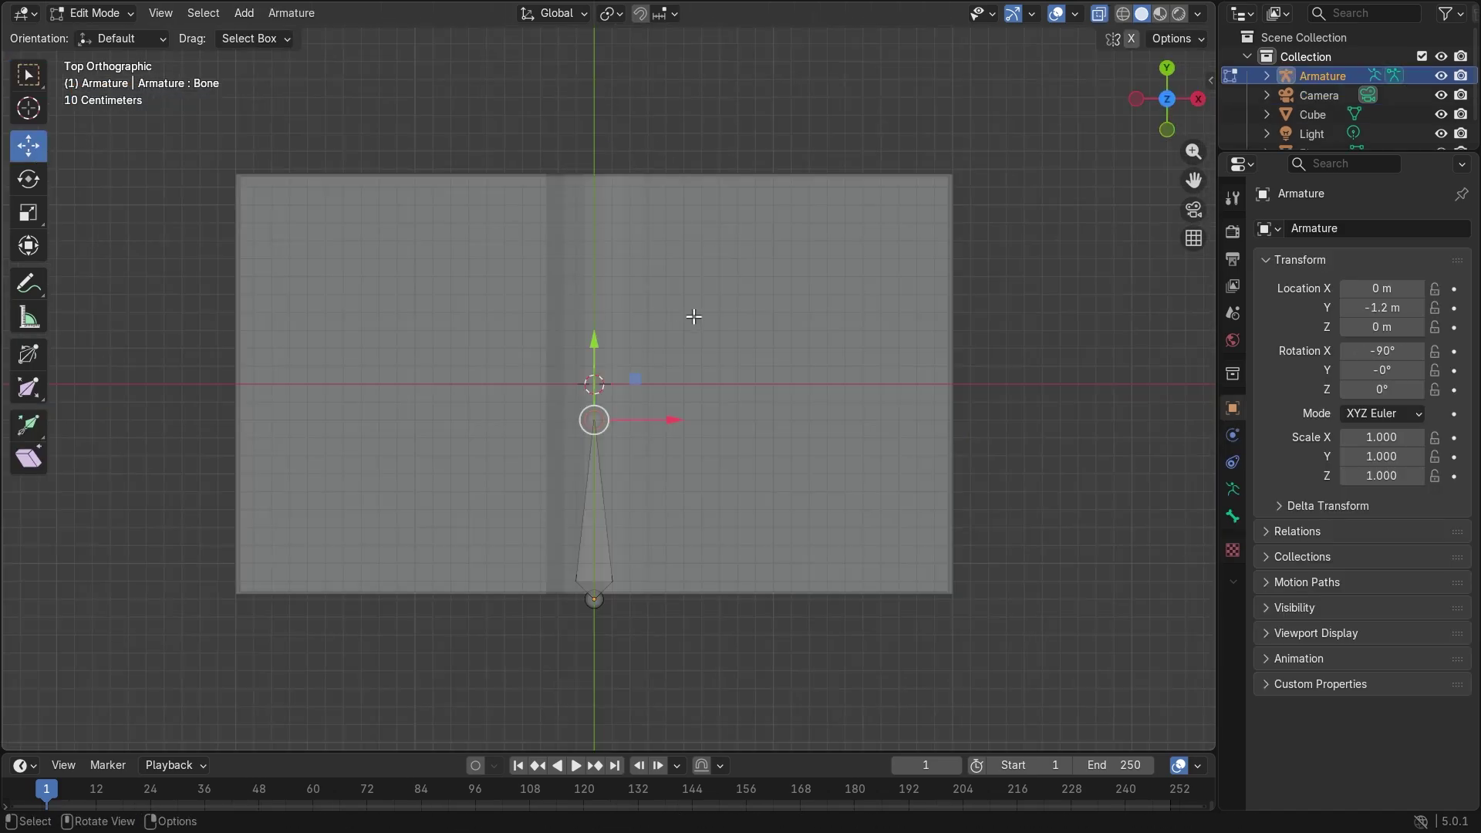
- Extrude two more bones along the spine from the first bone's tip, the first one 0.8 m long
key(e)
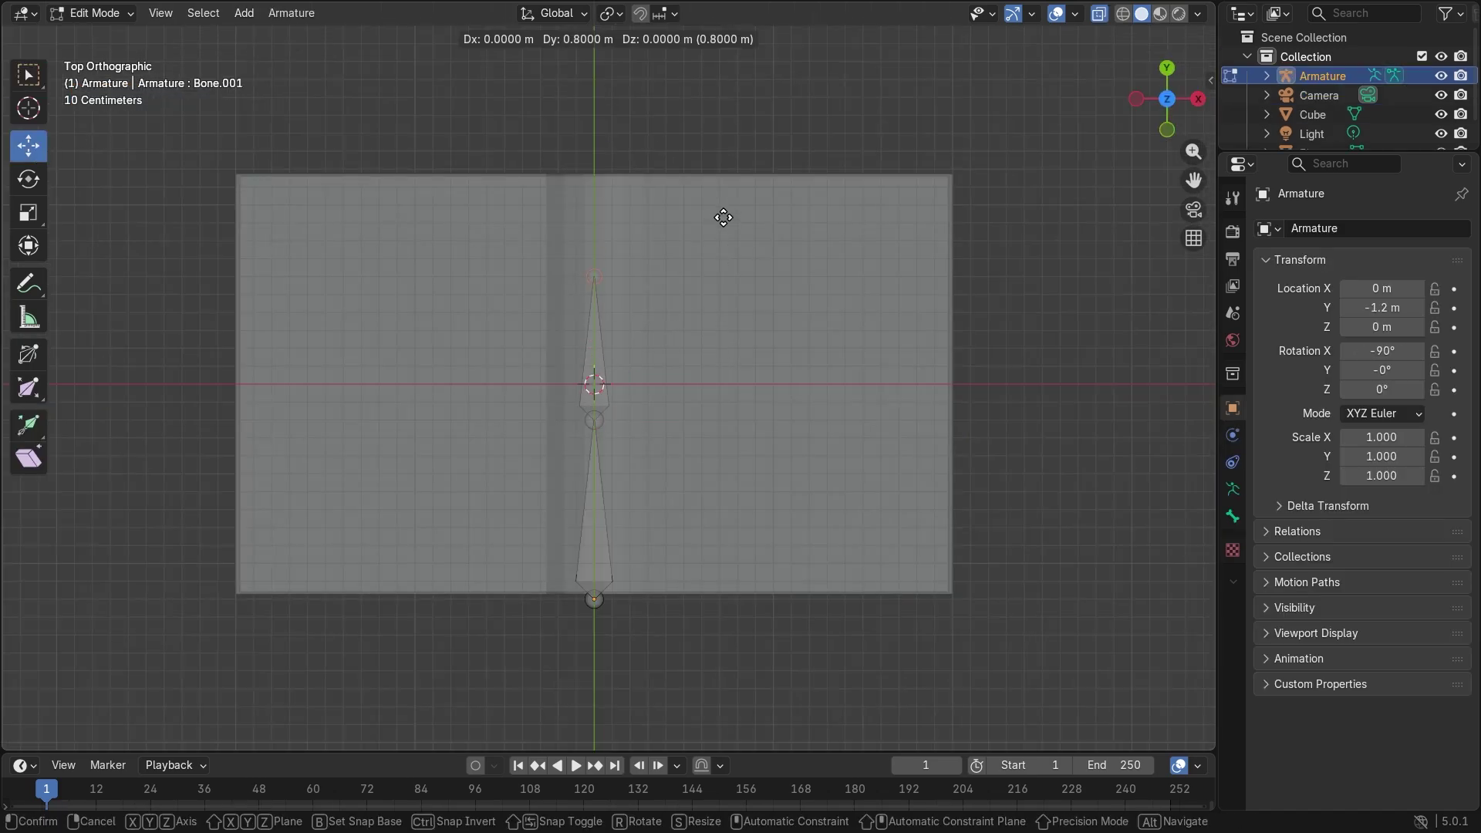
click(723, 217)
key(e)
click(723, 109)
- Shift the joint between the first two bones back along the spine to lengthen the middle bone, and select that bone
click(594, 421)
drag(594, 345, 594, 376)
click(640, 363)
scroll(718, 368, up, 2)
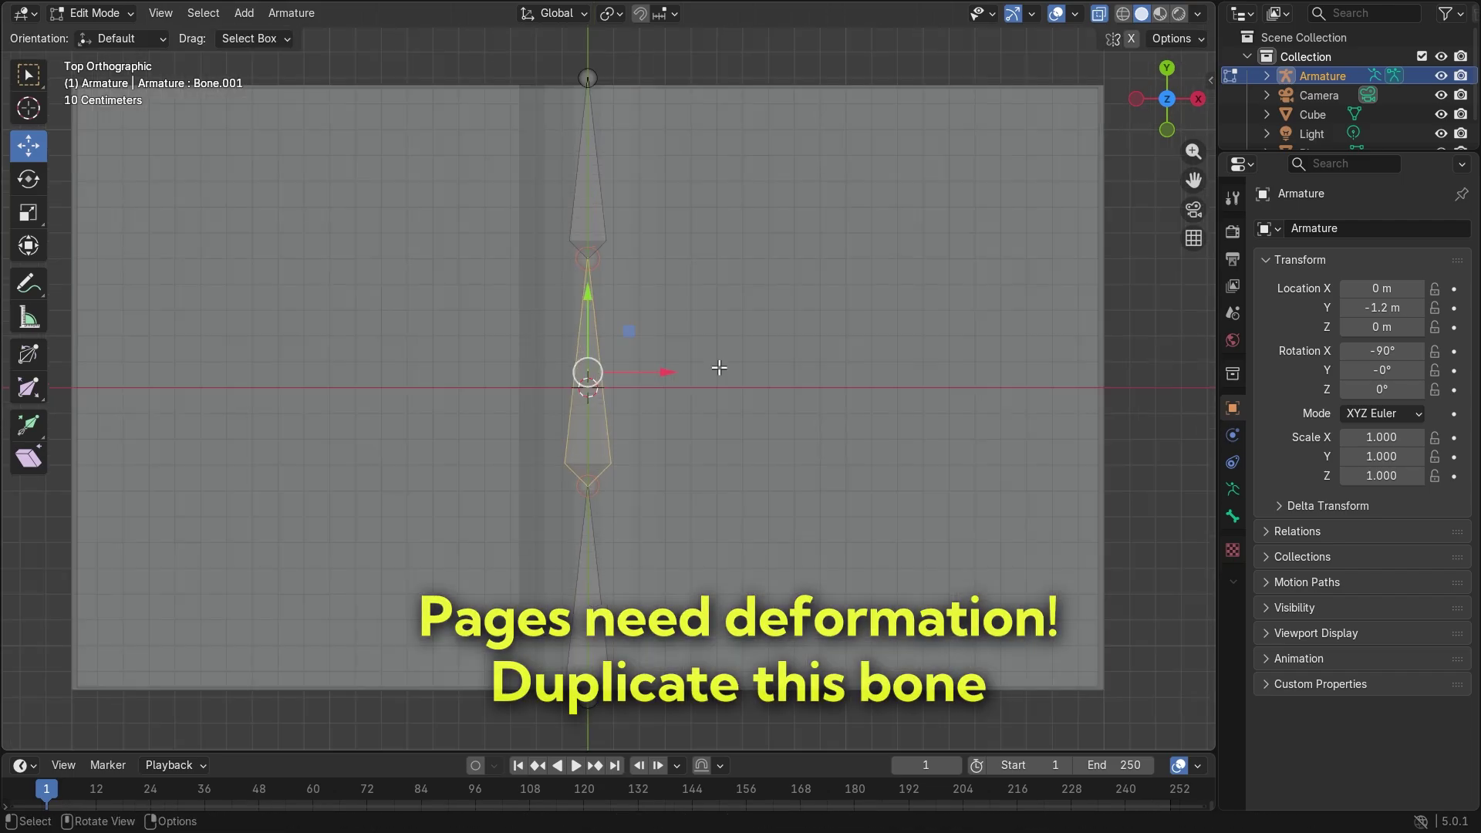
- Place a copy of the middle spine bone on the X axis beside the spine, rotated 90° to point across the right-hand page
key(shift+d)
click(839, 223)
key(r)
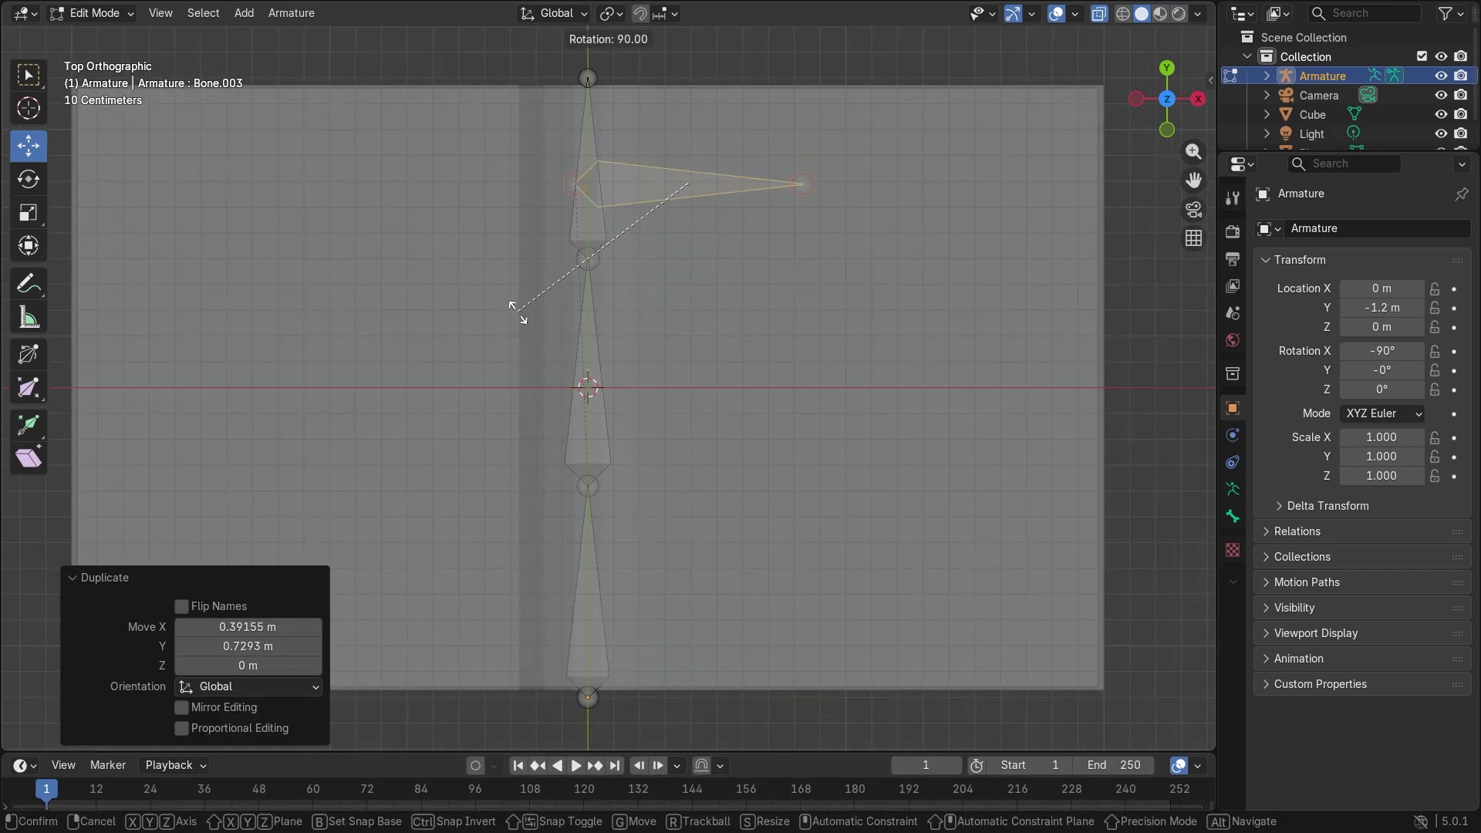
click(516, 308)
ctrl+drag(735, 145, 812, 351)
- Extrude two more bones outward along X to just past the page's outer edge, the first one 0.6 m long
key(e)
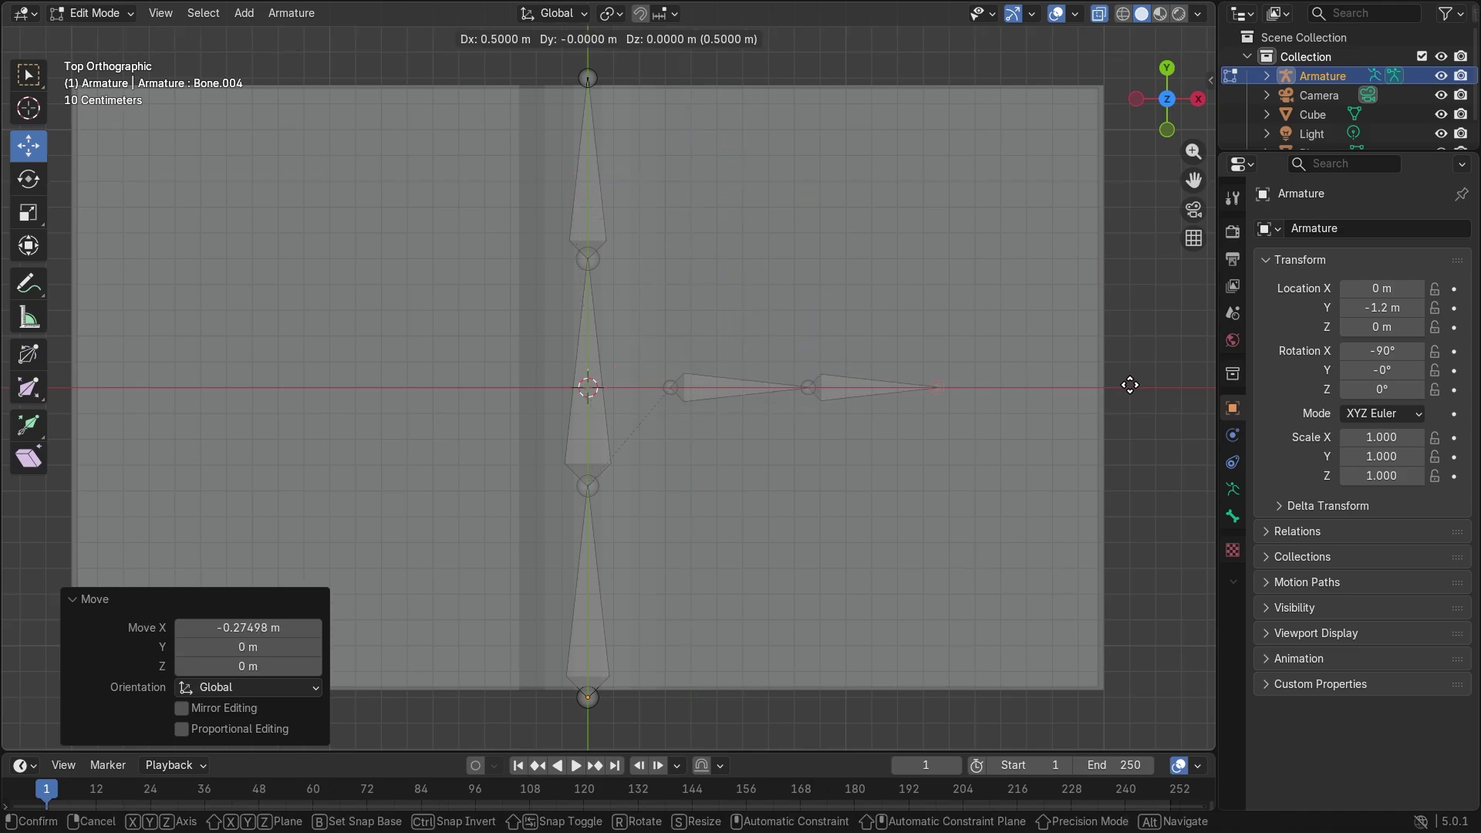
ctrl+click(1159, 381)
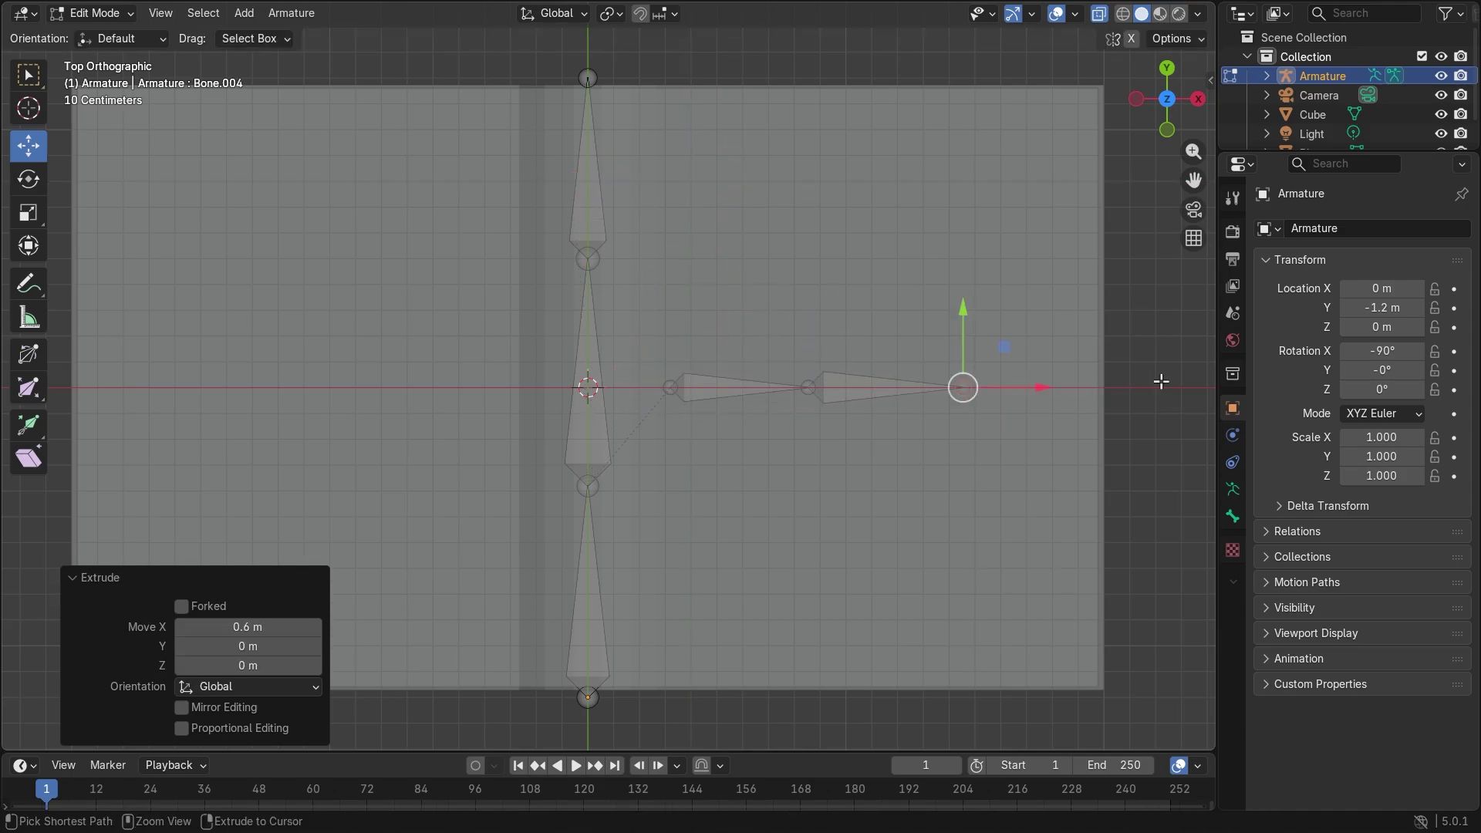
key(e)
click(1057, 416)
scroll(820, 344, down, 1)
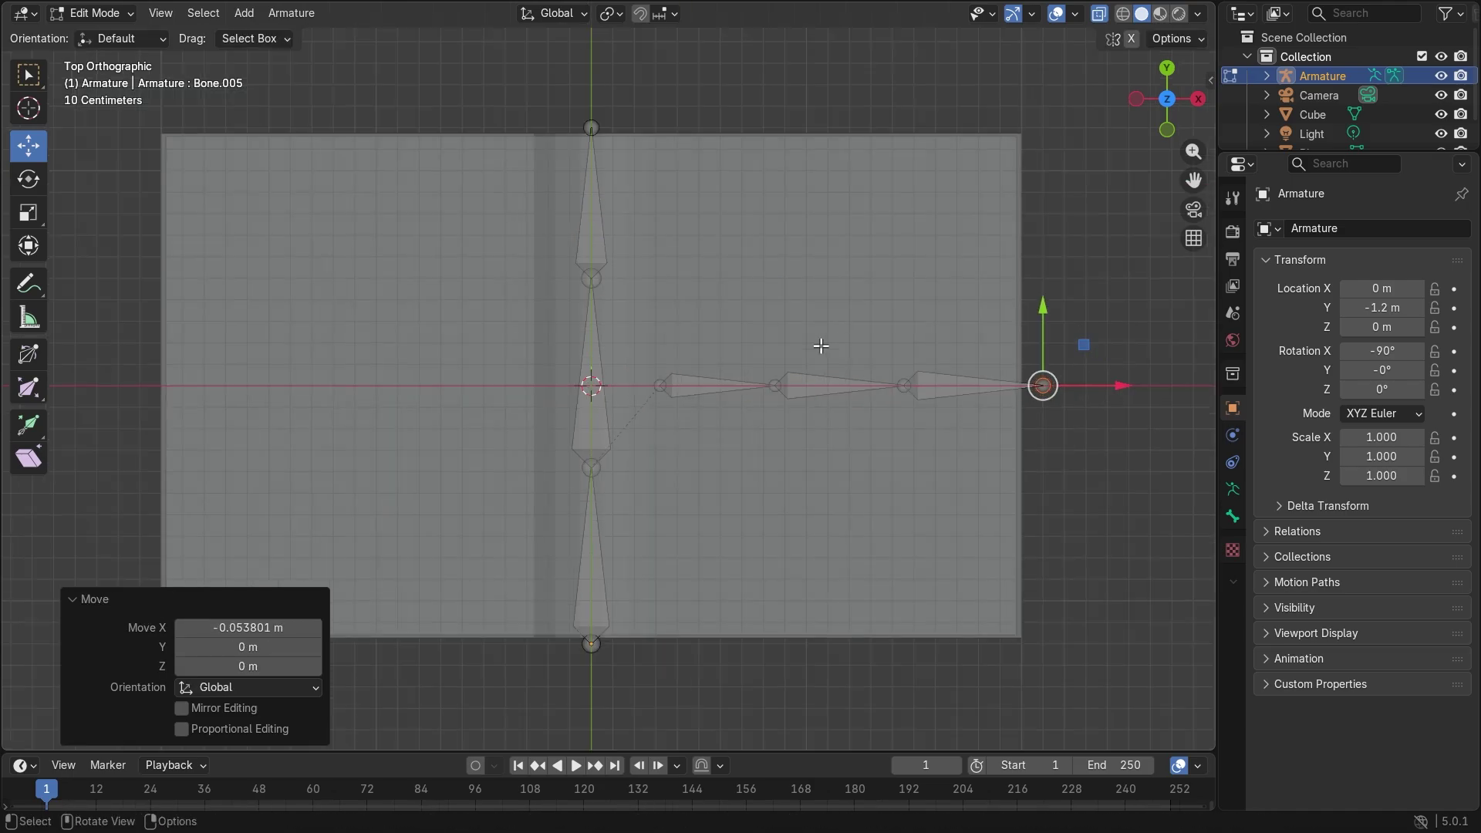
- Rename the page bone nearest the spine to book.L
click(741, 385)
click(1232, 516)
click(1363, 229)
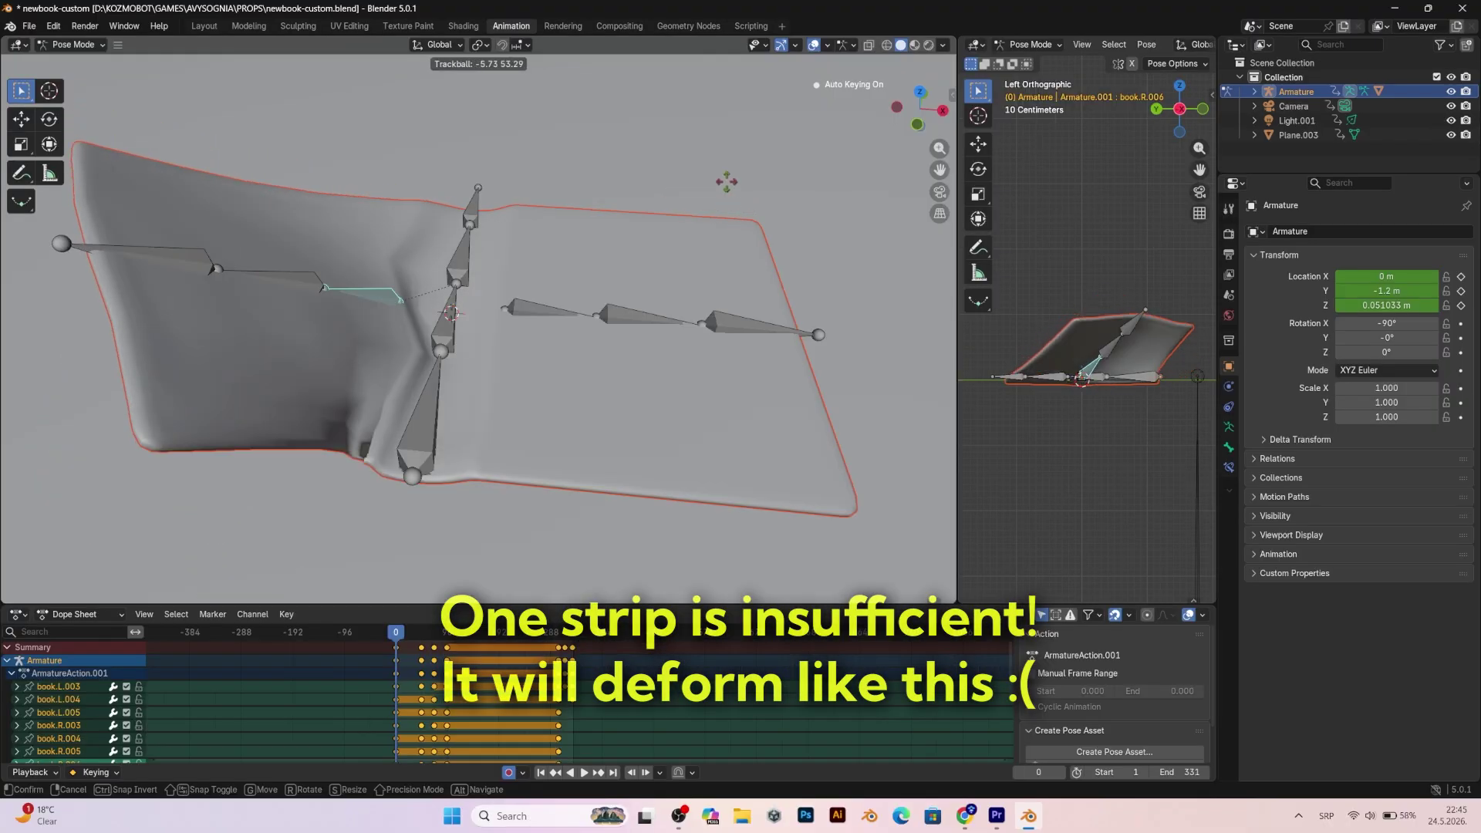
- In the newbook-custom file, rotate the left page's bones to test how a single strip of bones deforms the page
click(729, 170)
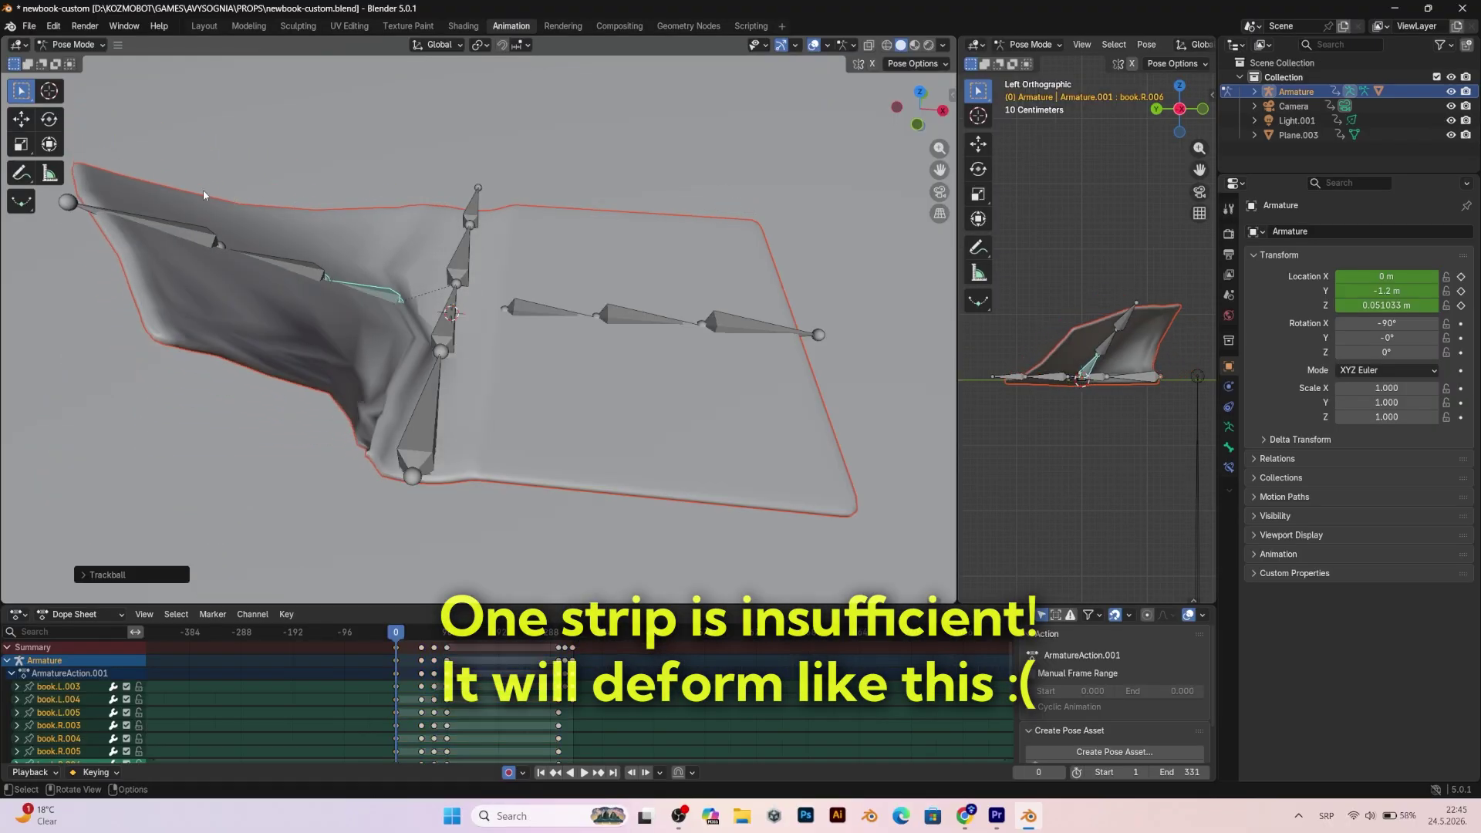
key(ctrl+z)
click(44, 120)
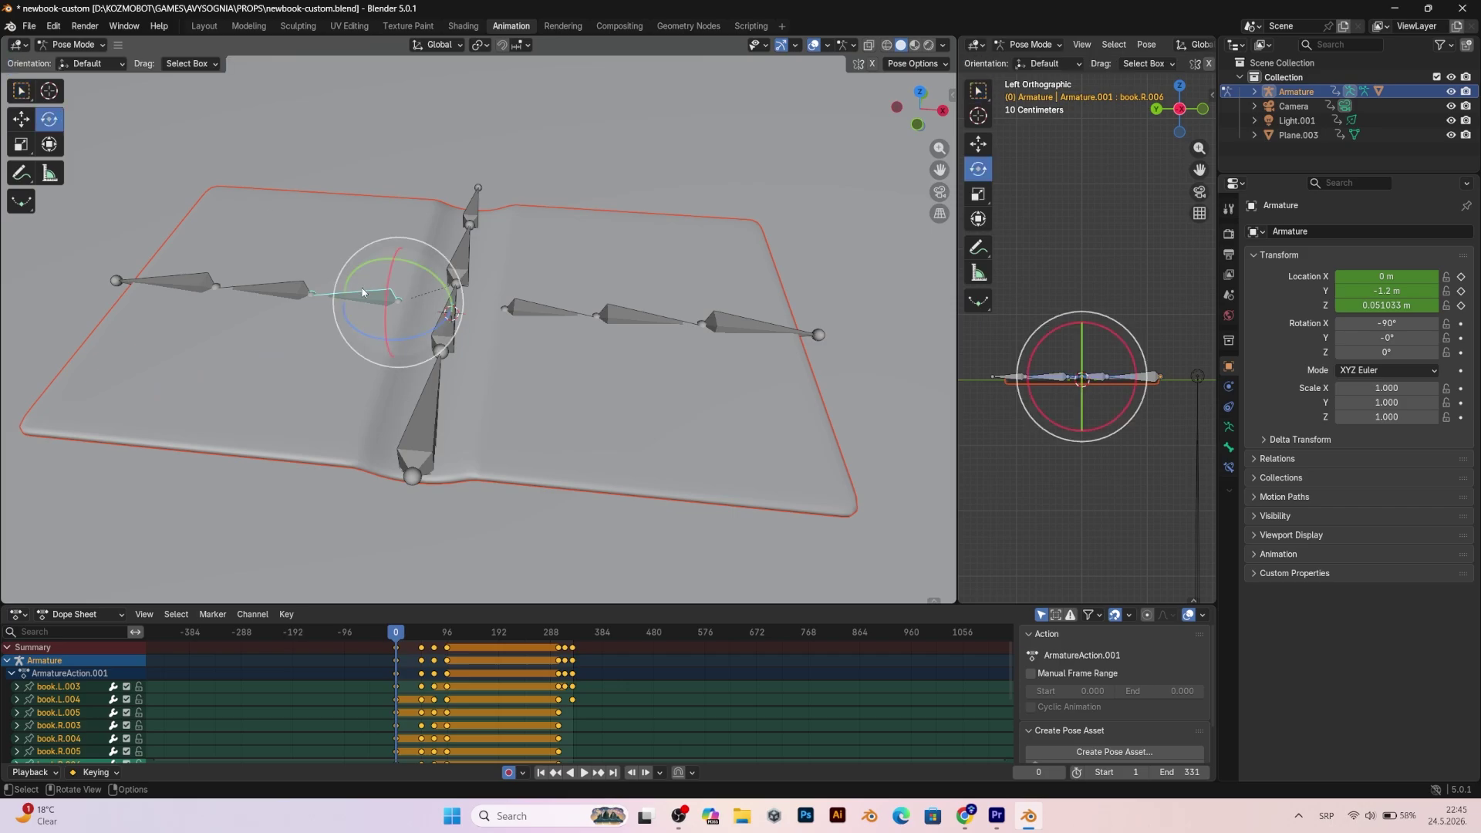
drag(402, 265, 429, 245)
click(410, 225)
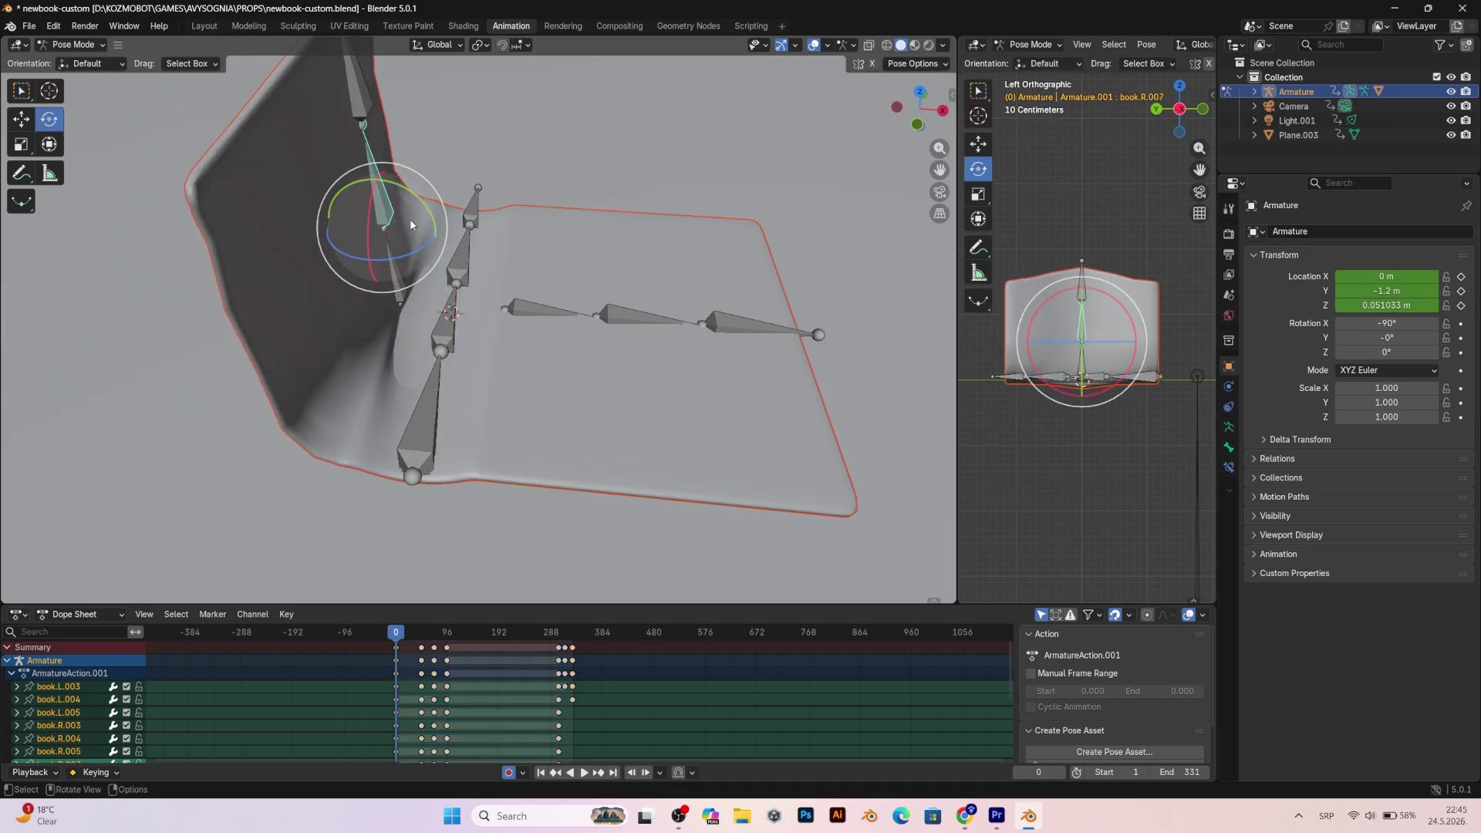
key(ctrl+Tab)
- Duplicate the three-bone page strip 1.1 m along Y to the page's upper edge
key(g)
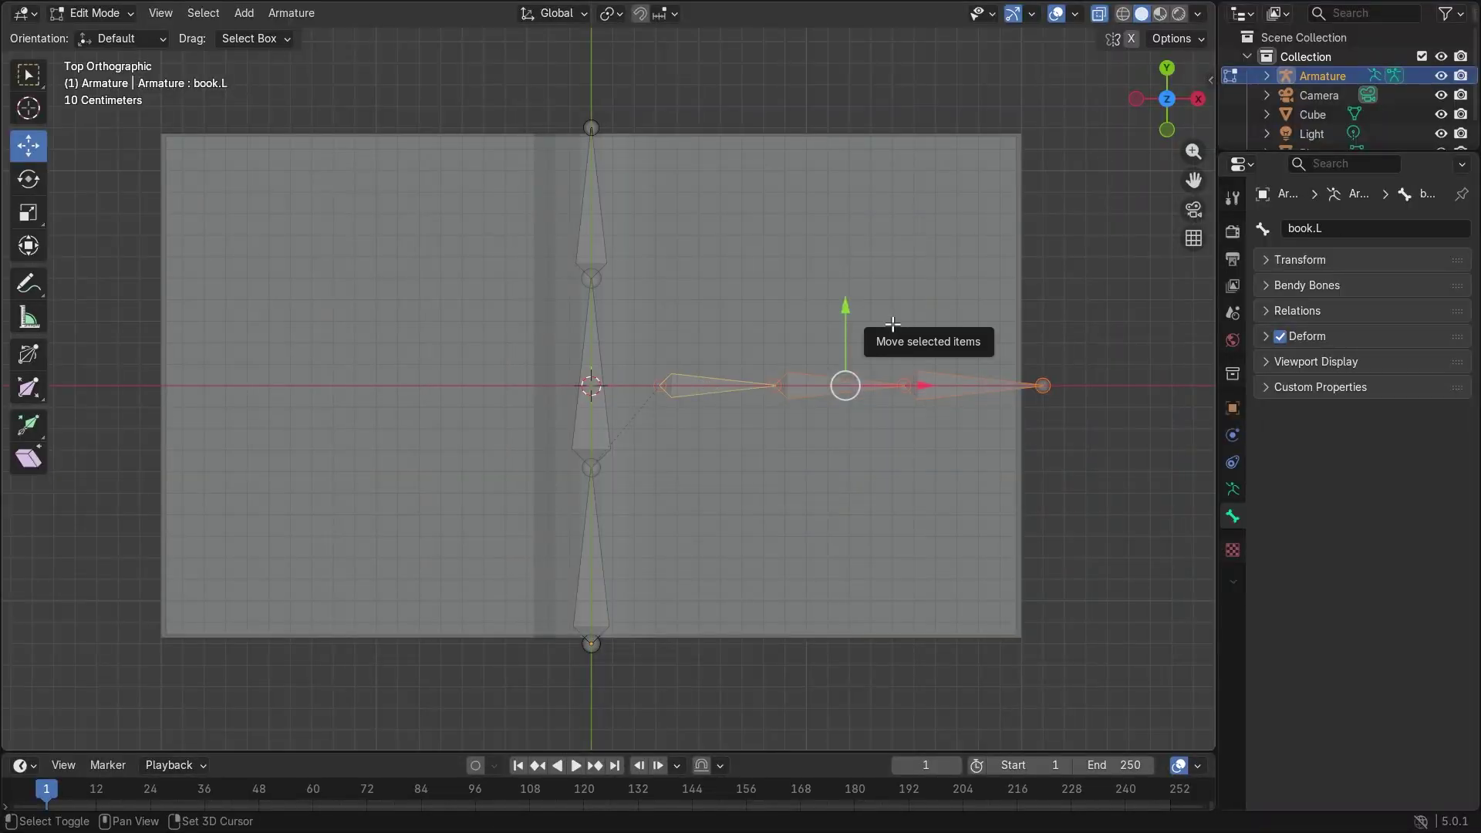
key(shift+d)
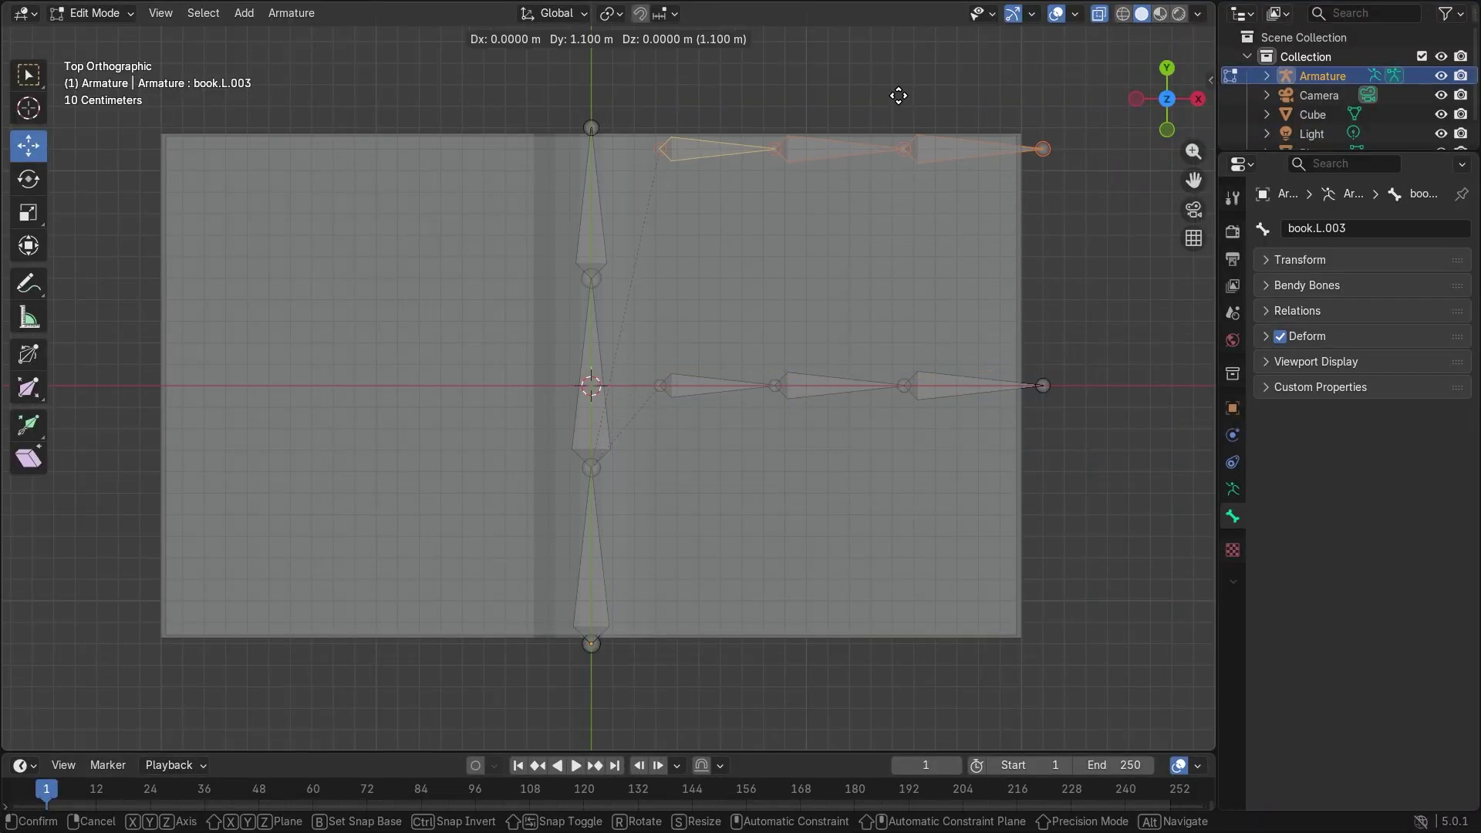
click(899, 96)
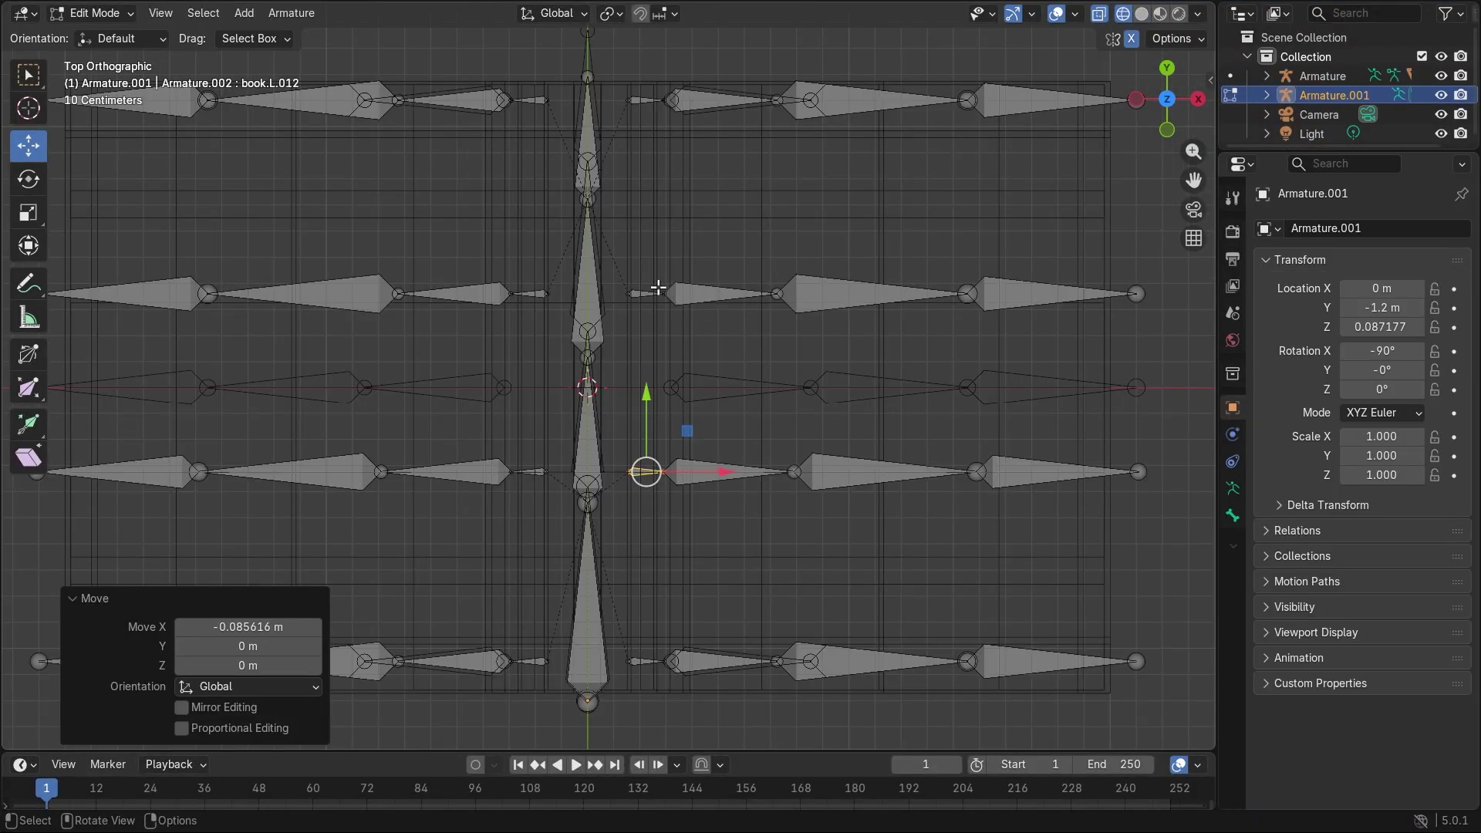
- In Armature.001, shift the two upper rows of right-page bones down along Y, the inner row by about -0.038 m
click(663, 293)
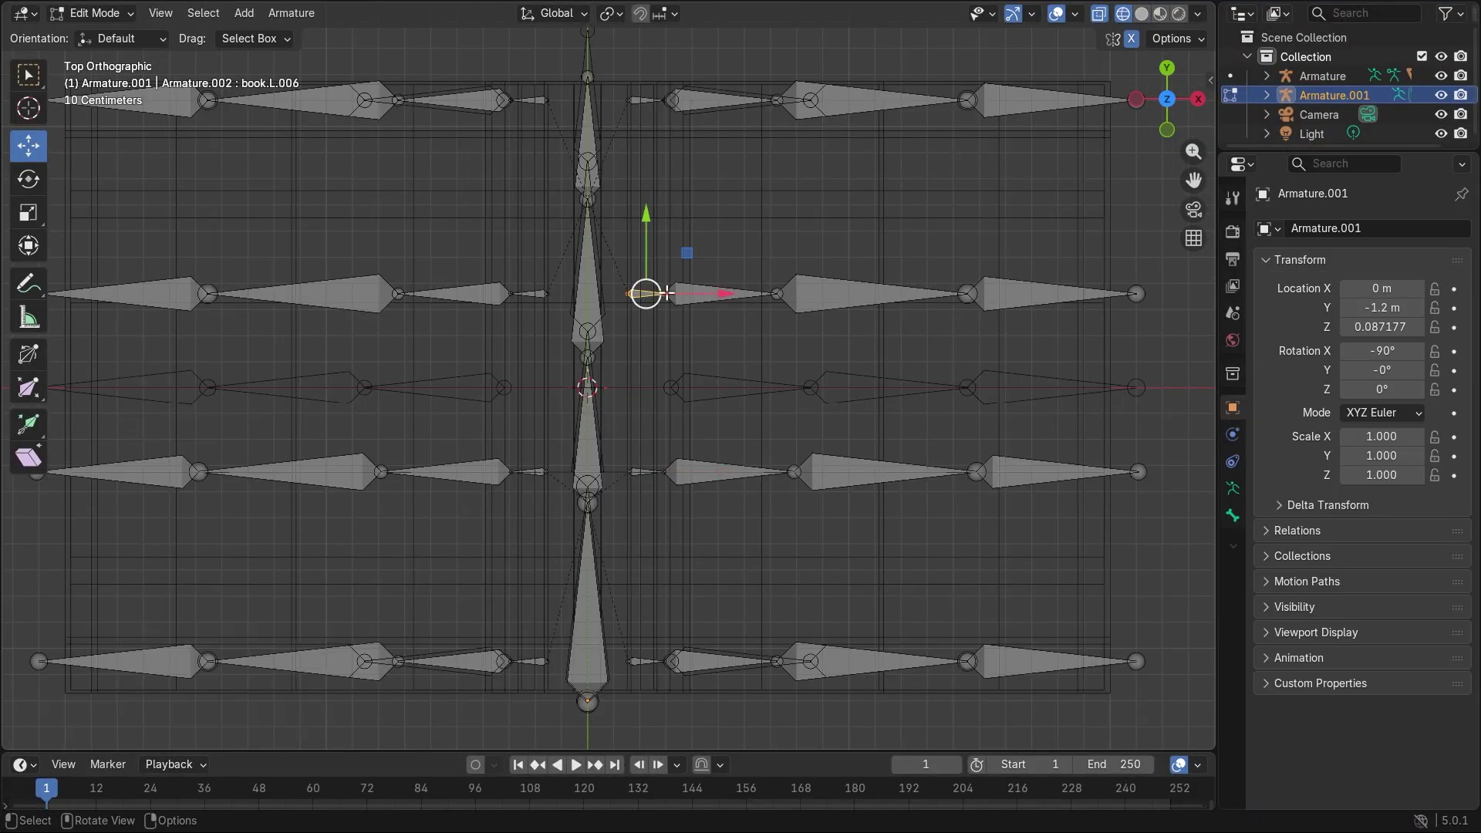
drag(1174, 349, 622, 264)
drag(828, 223, 826, 235)
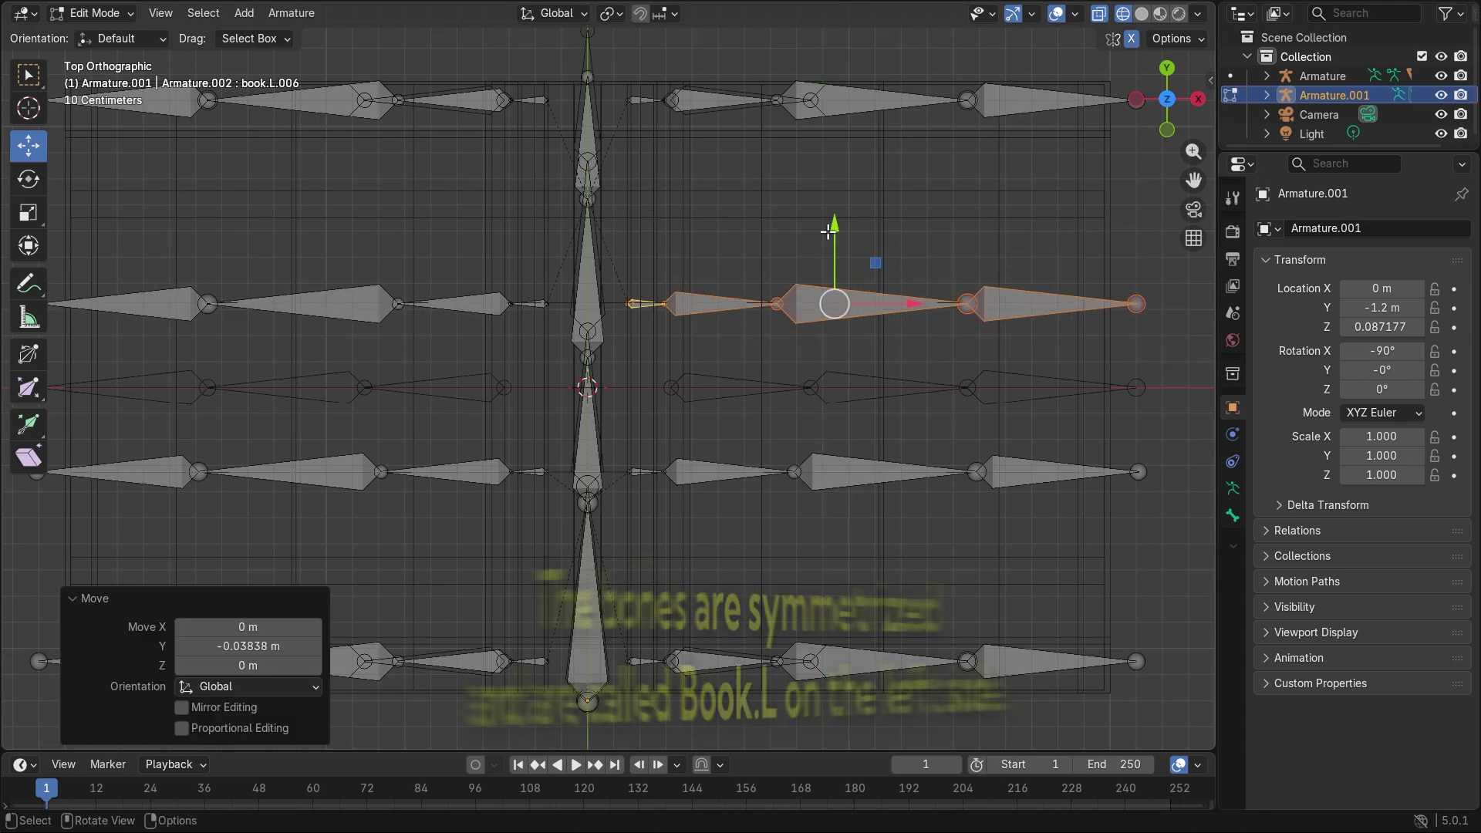
drag(632, 135, 1141, 50)
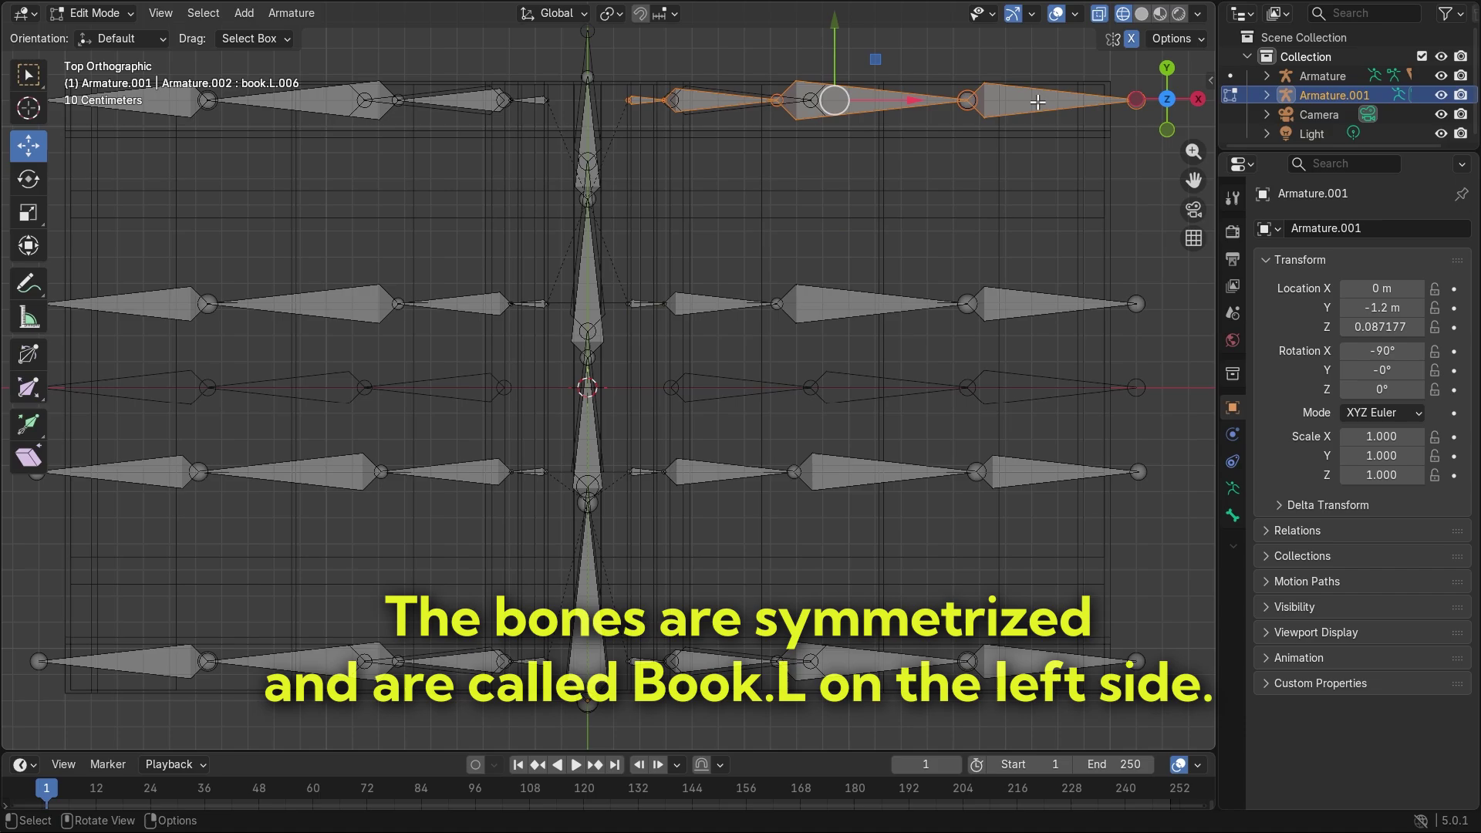
drag(834, 86, 834, 123)
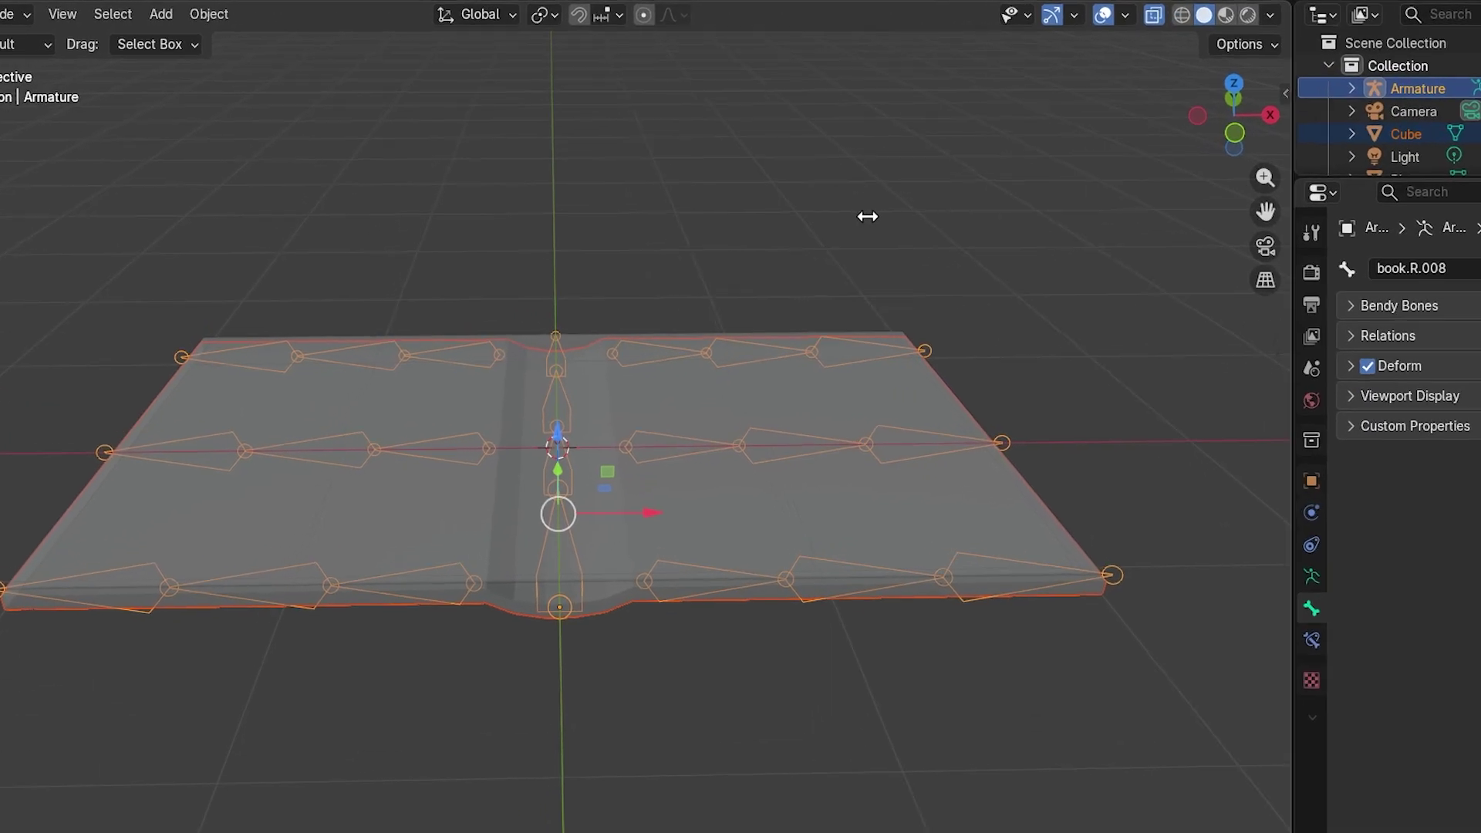
- Parent the book's Cube mesh to the armature
key(ctrl+p)
click(884, 206)
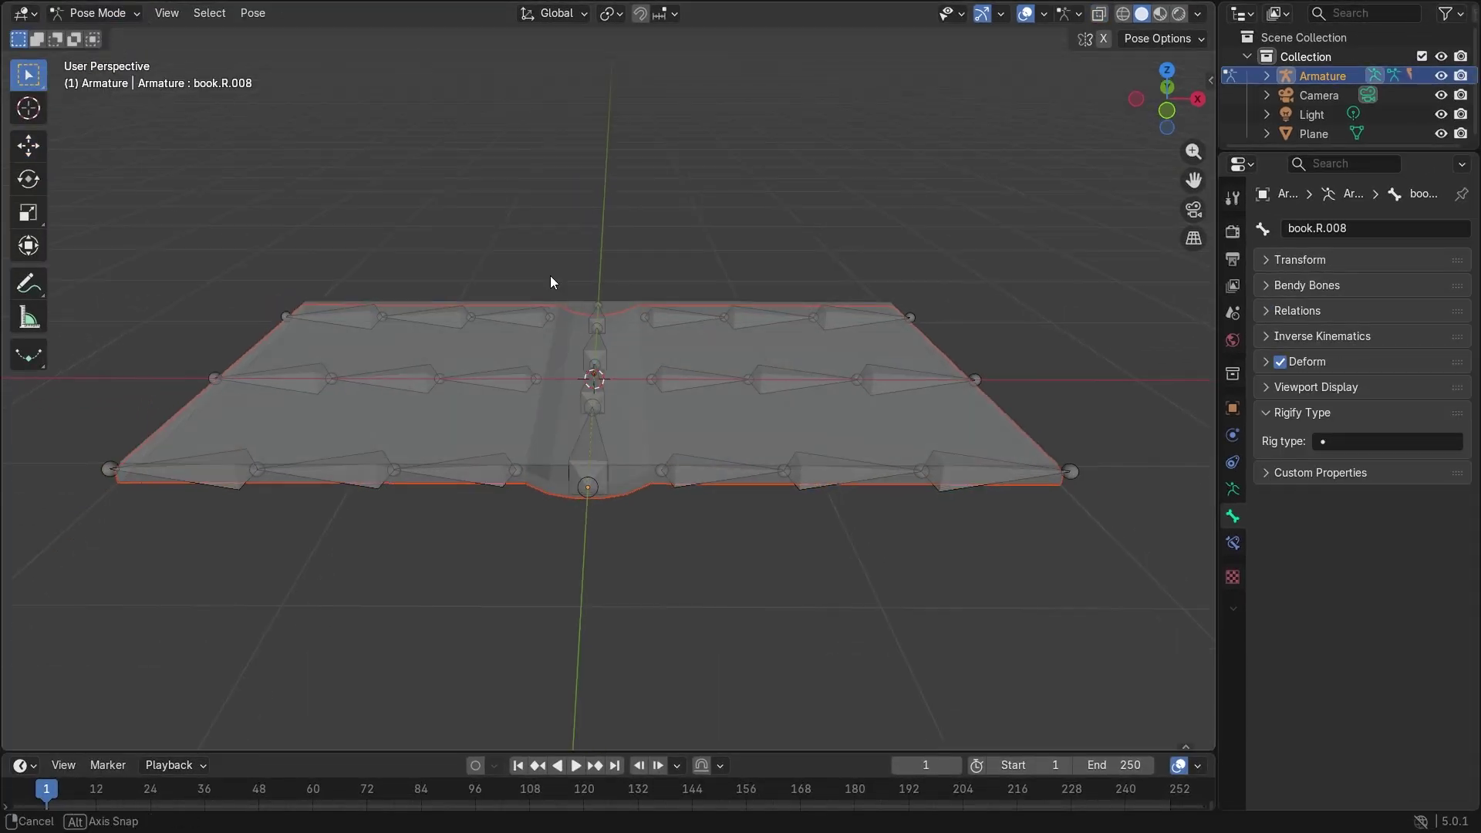
drag(536, 257, 506, 515)
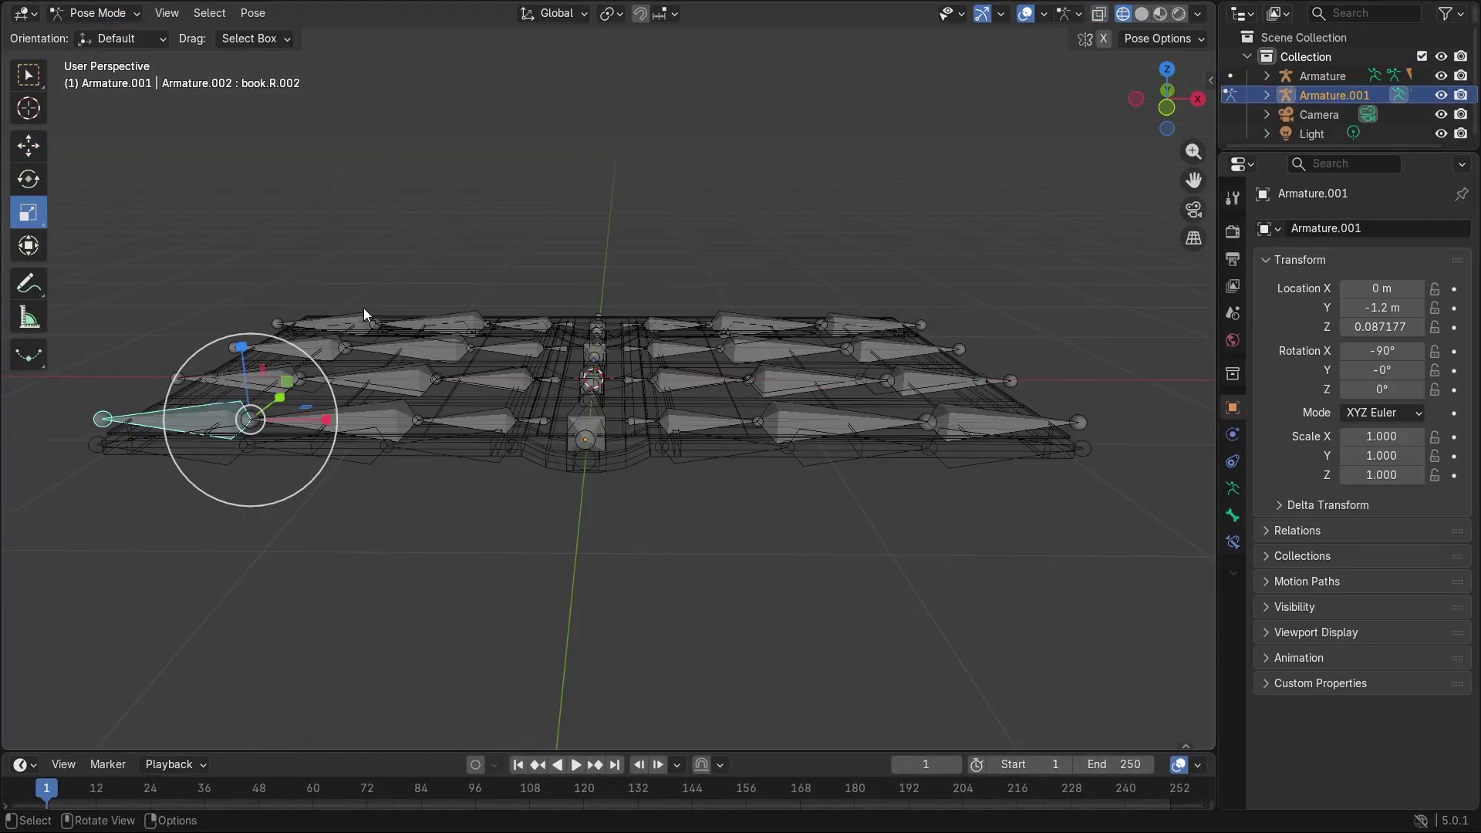
- Rotate the left page's front corner bone book.R.002 by 31.9° to test the page's bend
scroll(364, 314, down, 2)
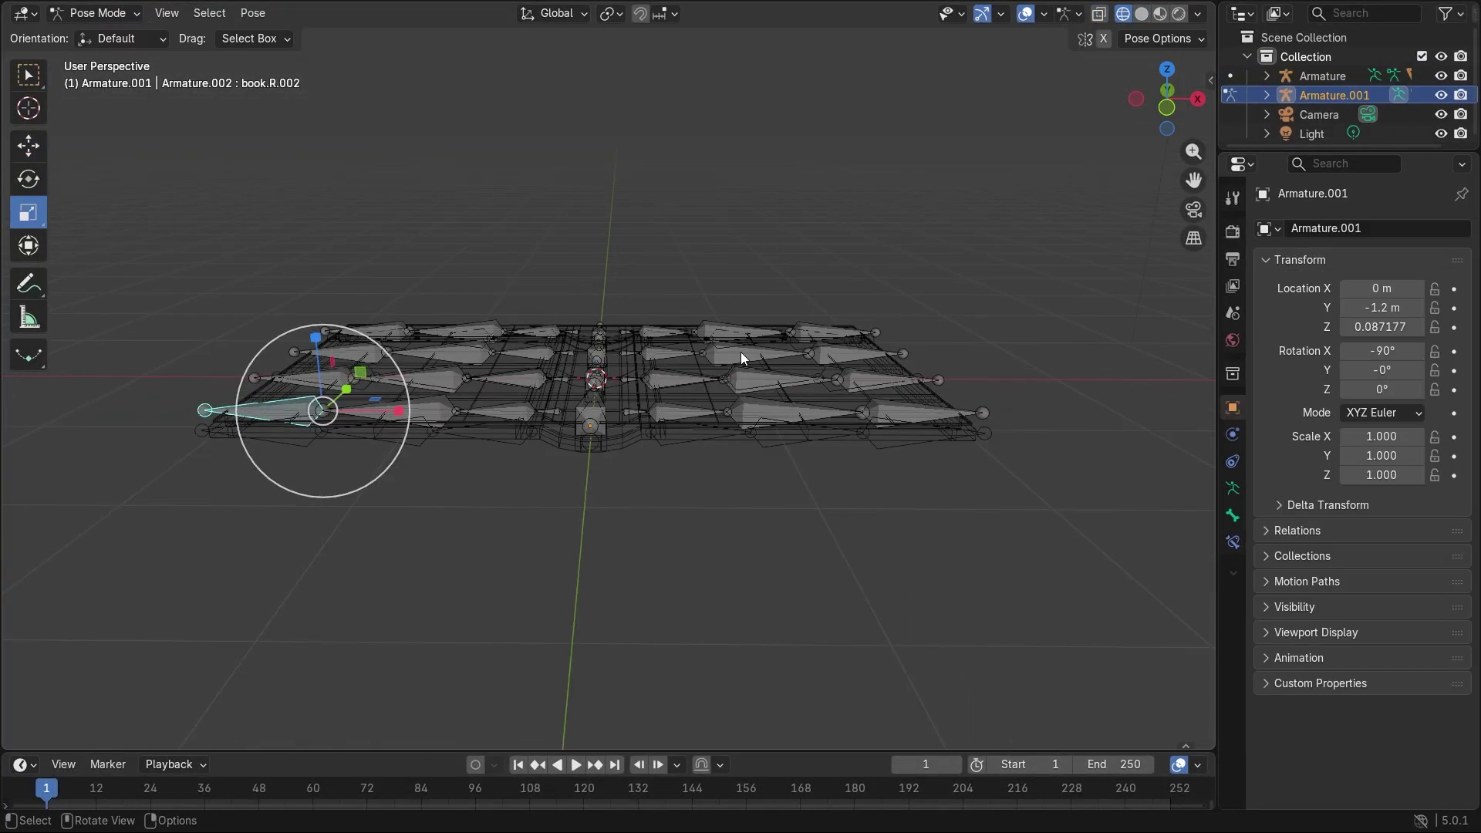
key(r)
click(594, 538)
middle_drag(594, 537, 718, 517)
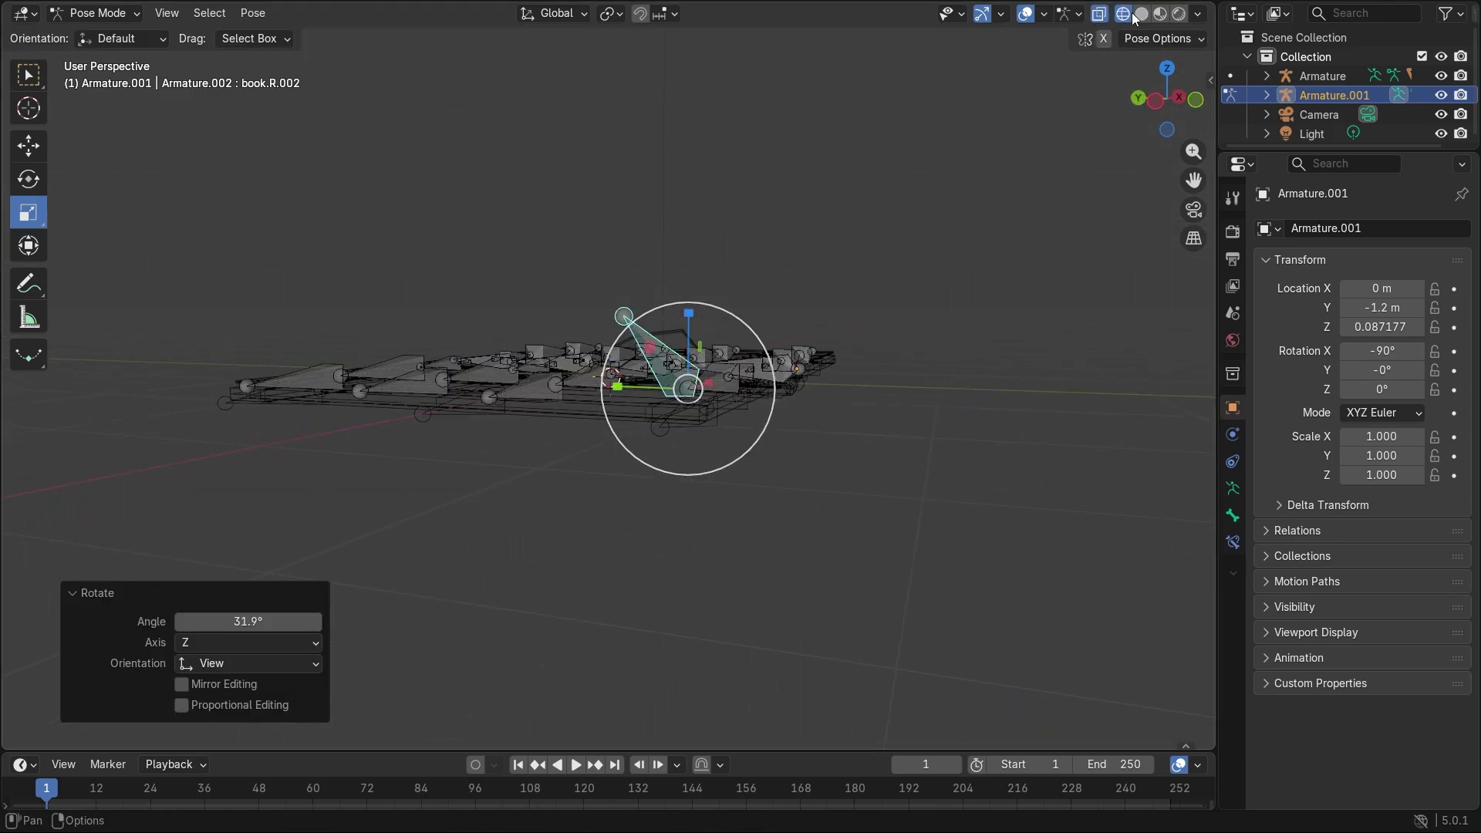
- Hide the viewport overlays and switch the shading to Material Preview to inspect the bent page corner
click(1036, 15)
click(1141, 14)
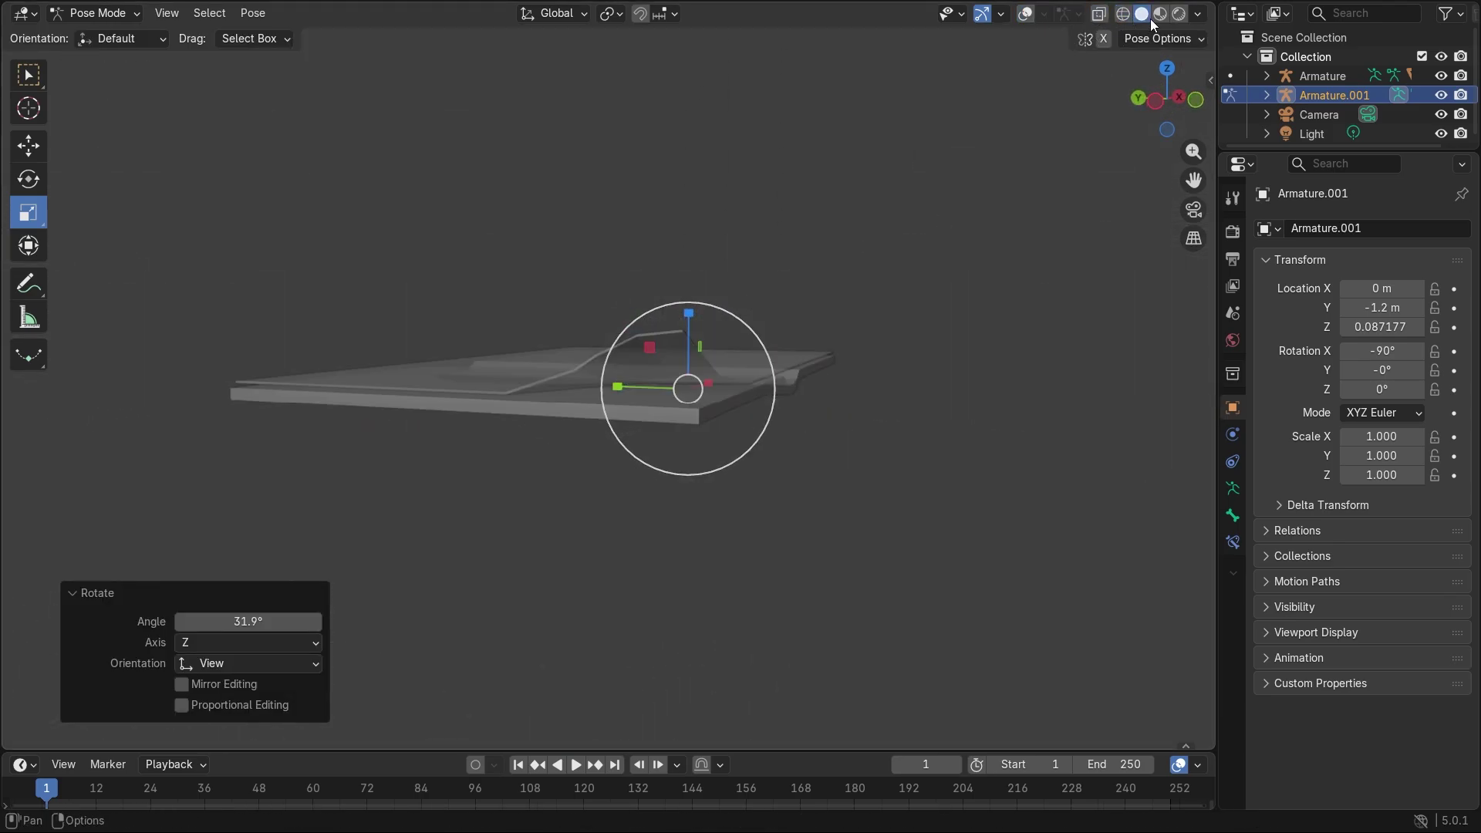
click(1160, 14)
mouse_move(1003, 124)
middle_down()
mouse_move(820, 255)
mouse_move(1078, 171)
middle_up()
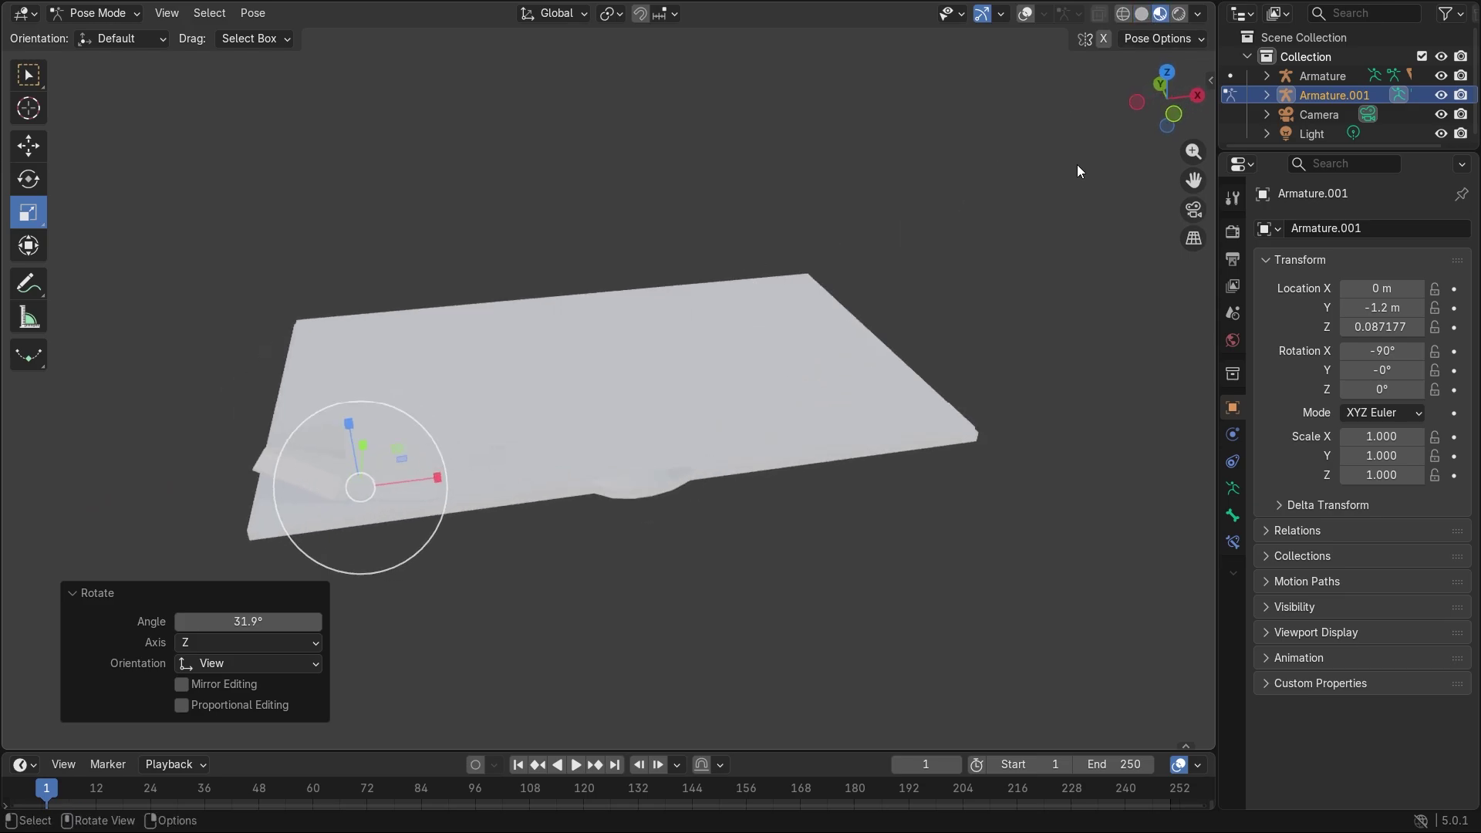
- Curl the left page's front corner bone with a free trackball rotation from the top view
click(1167, 73)
key(r)
key(r)
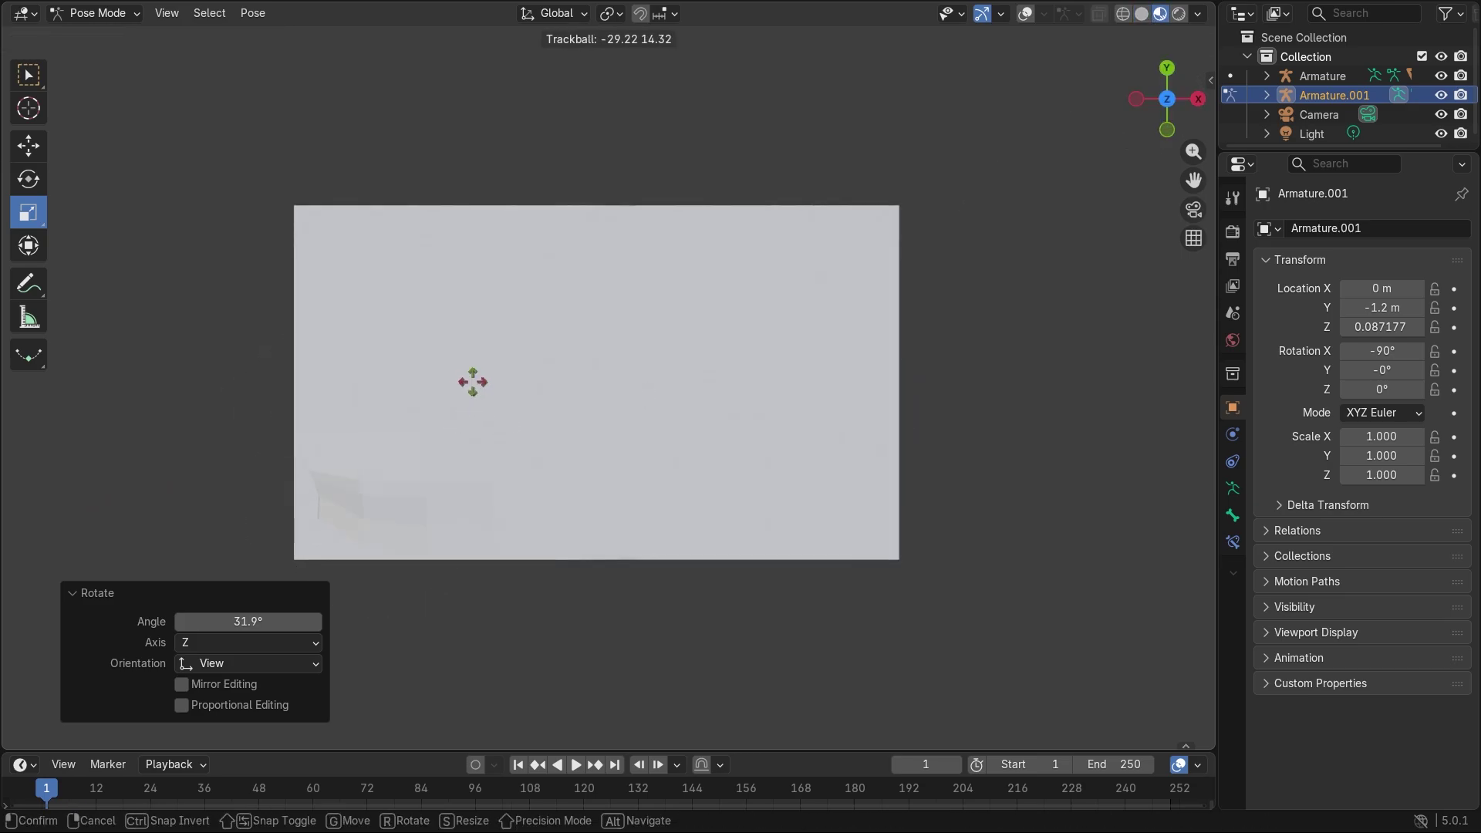
click(523, 353)
middle_drag(519, 344, 565, 312)
- Select the left page's innermost column of bones and rotate it 90° upright in the front view
drag(566, 313, 552, 426)
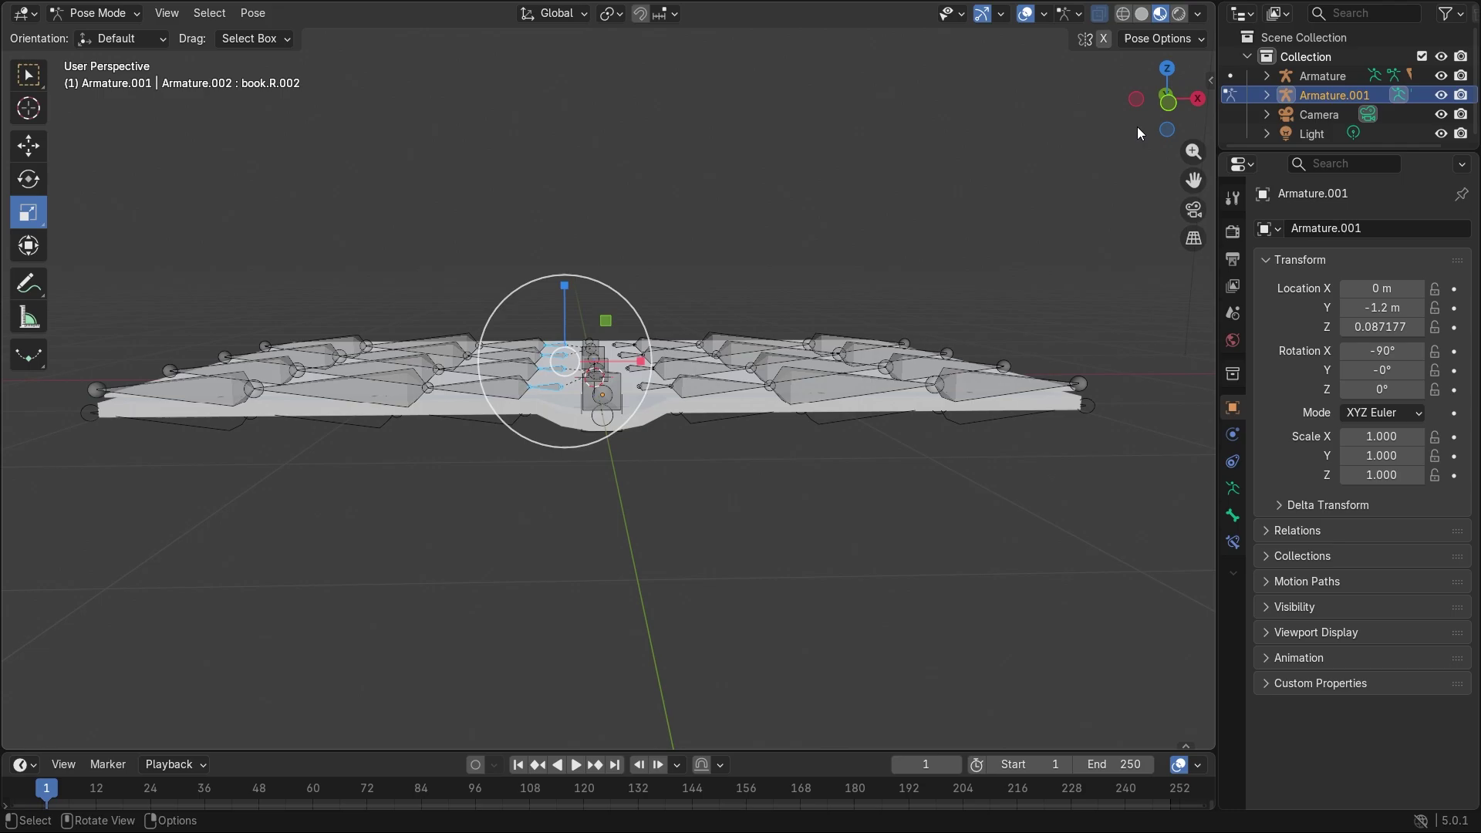
click(1168, 101)
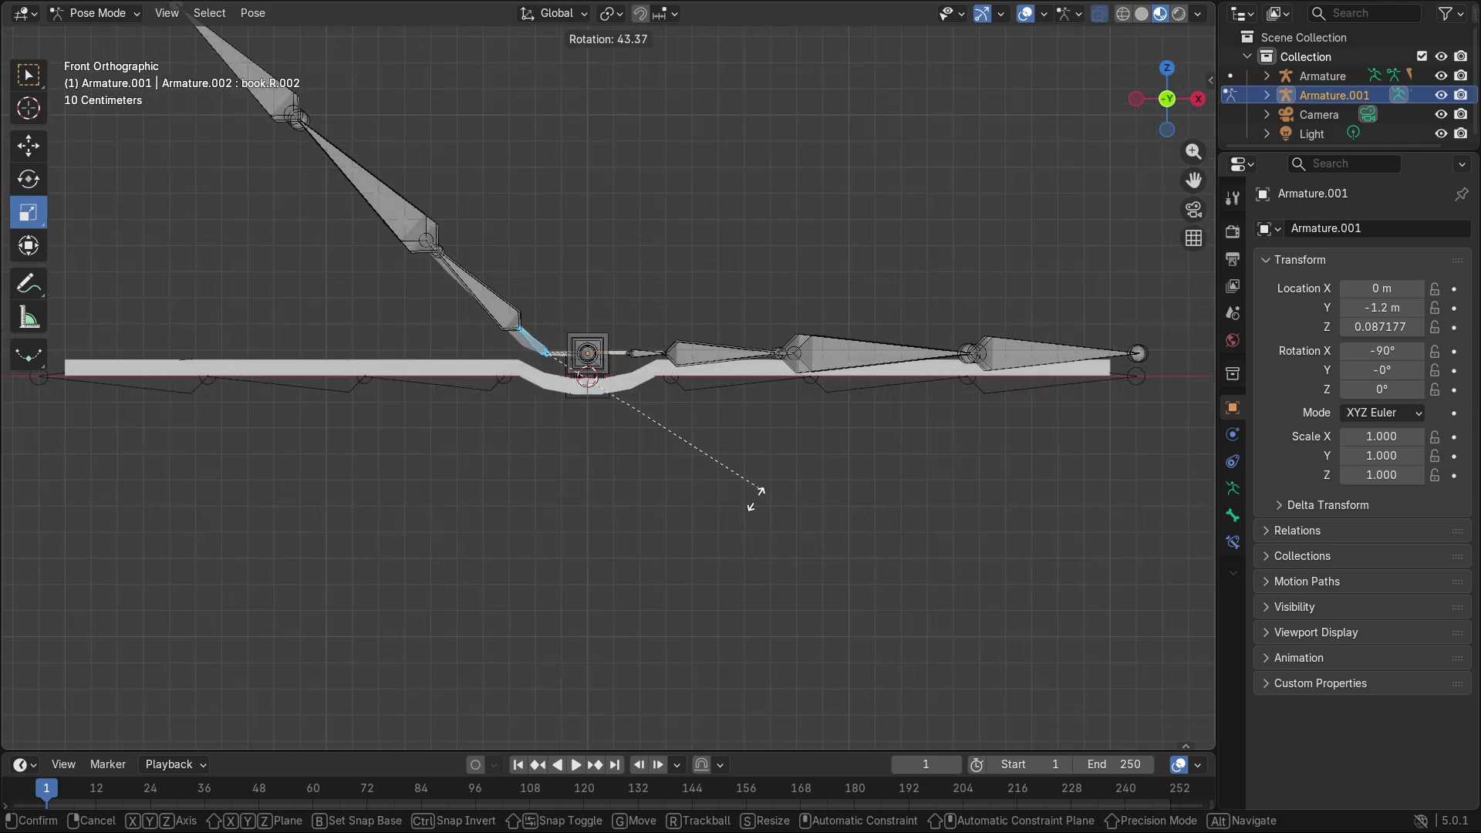
click(563, 447)
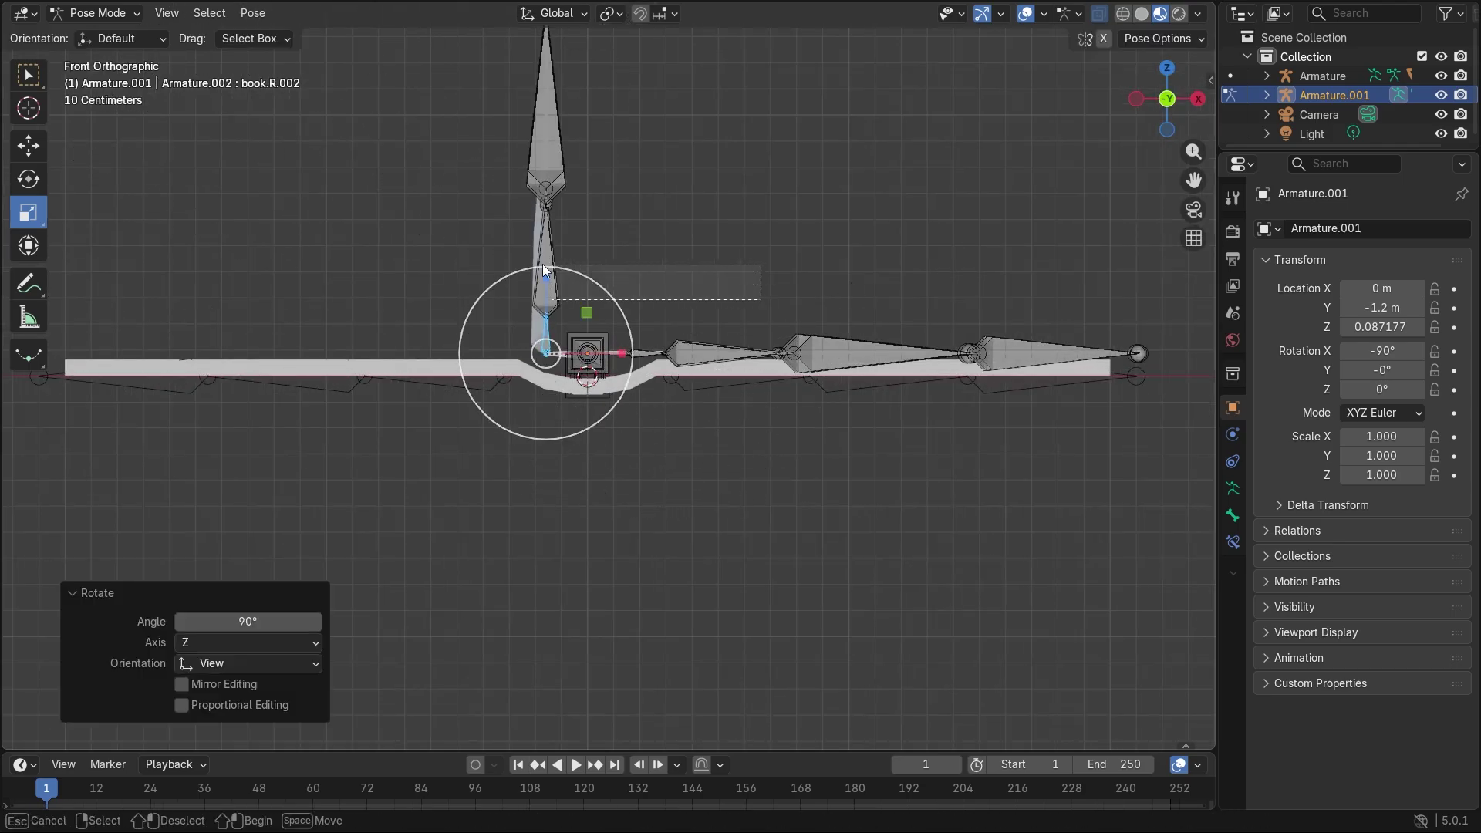
- Rotate the second column of page bones 90° so the page folds over to the right-hand side
drag(543, 270, 541, 272)
key(r)
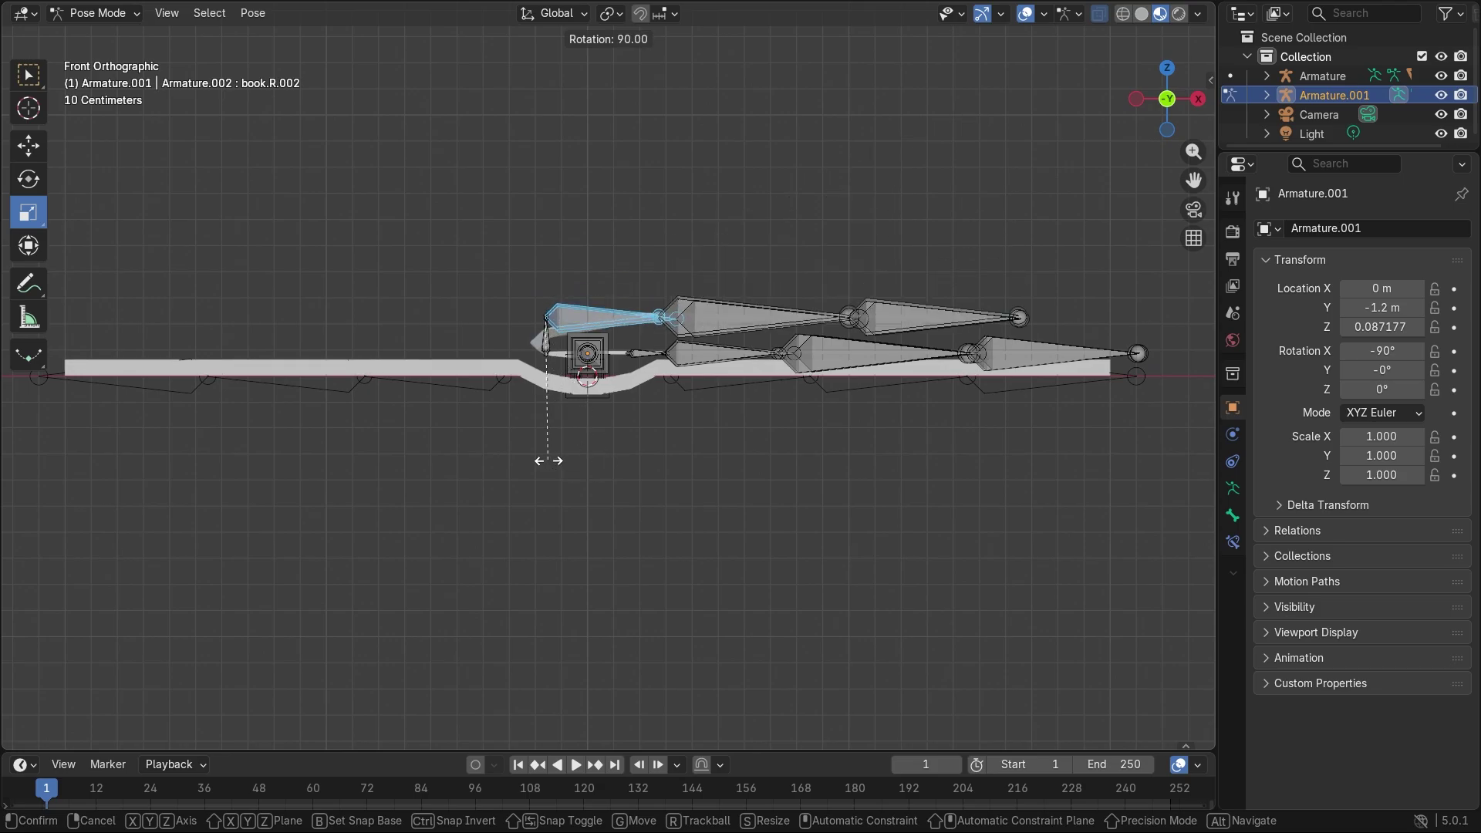
click(541, 460)
- Reselect the innermost page bones and move them over the spine, about 0.16 m in X and 0.03 m in Z
drag(417, 264, 502, 341)
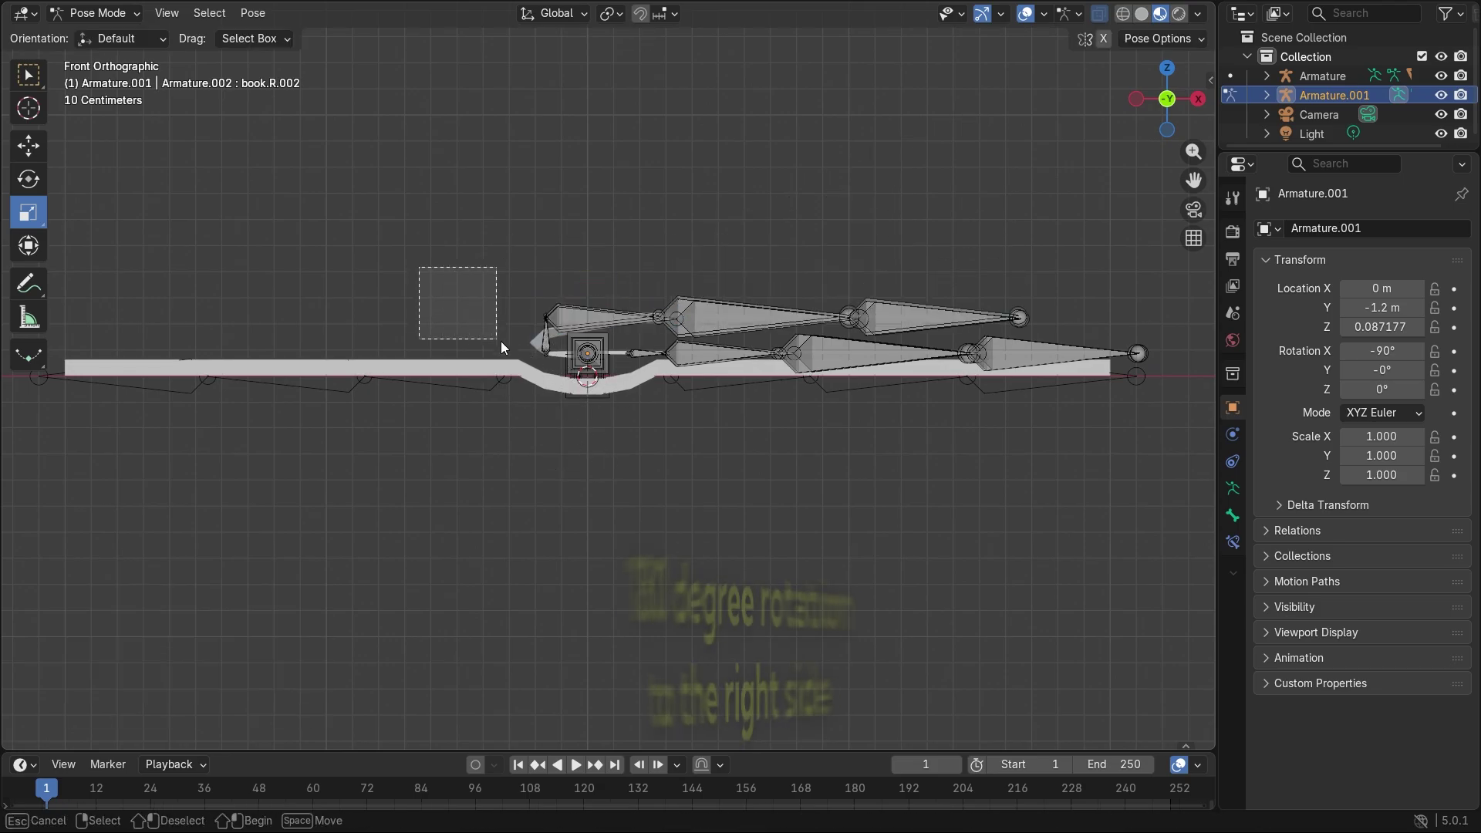
drag(475, 399, 557, 337)
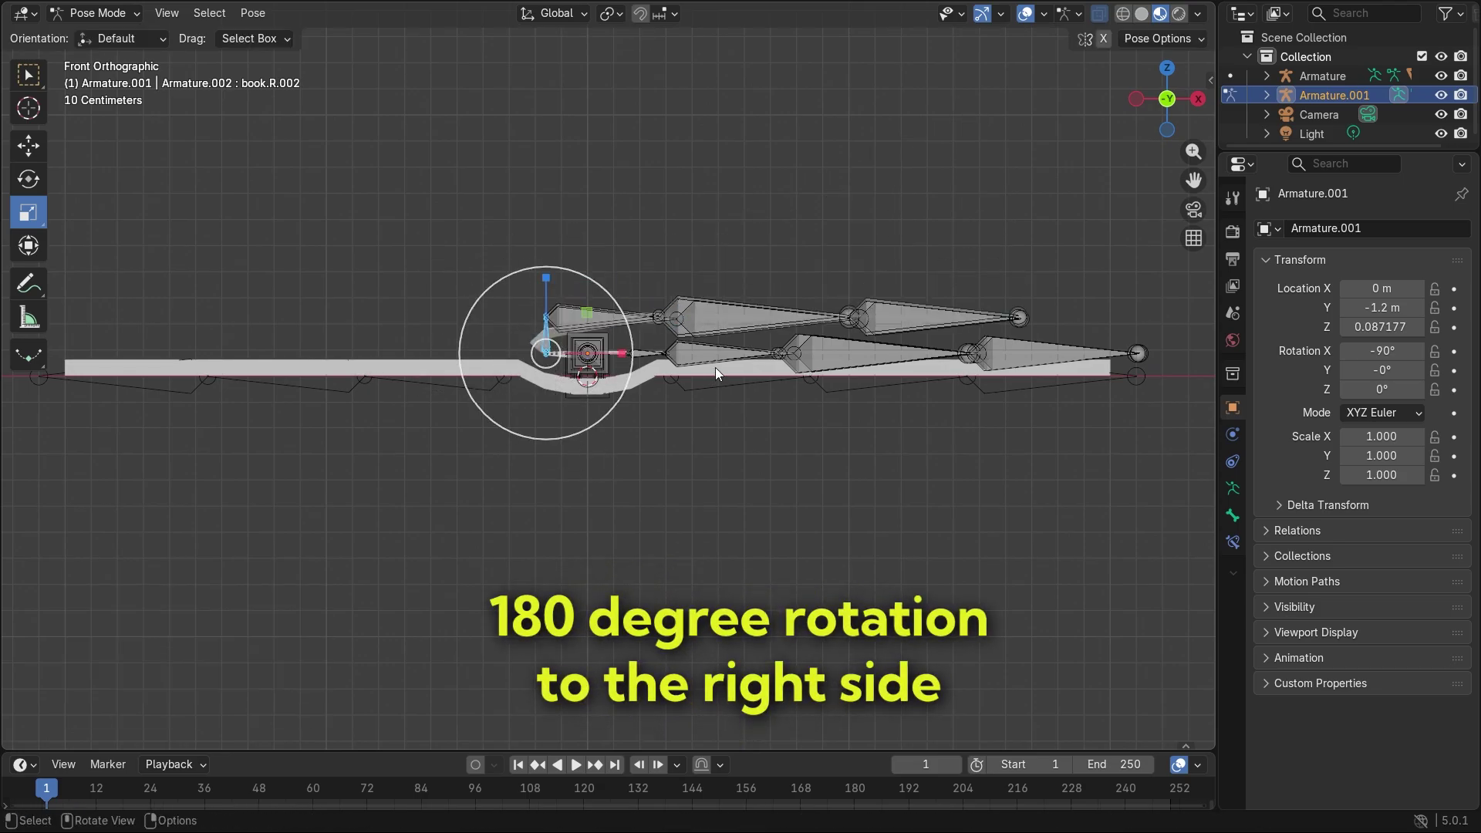
key(g)
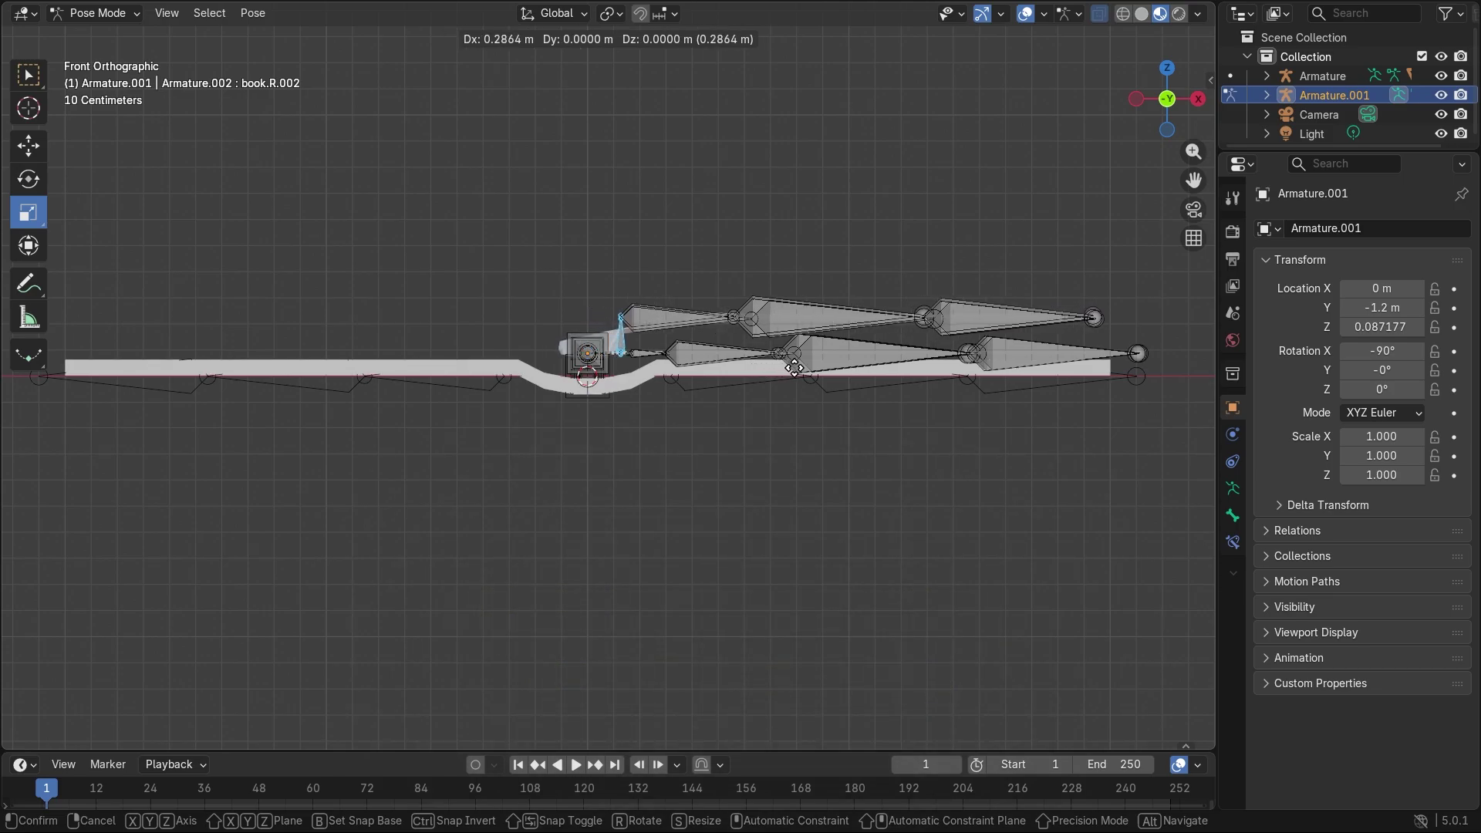
click(758, 361)
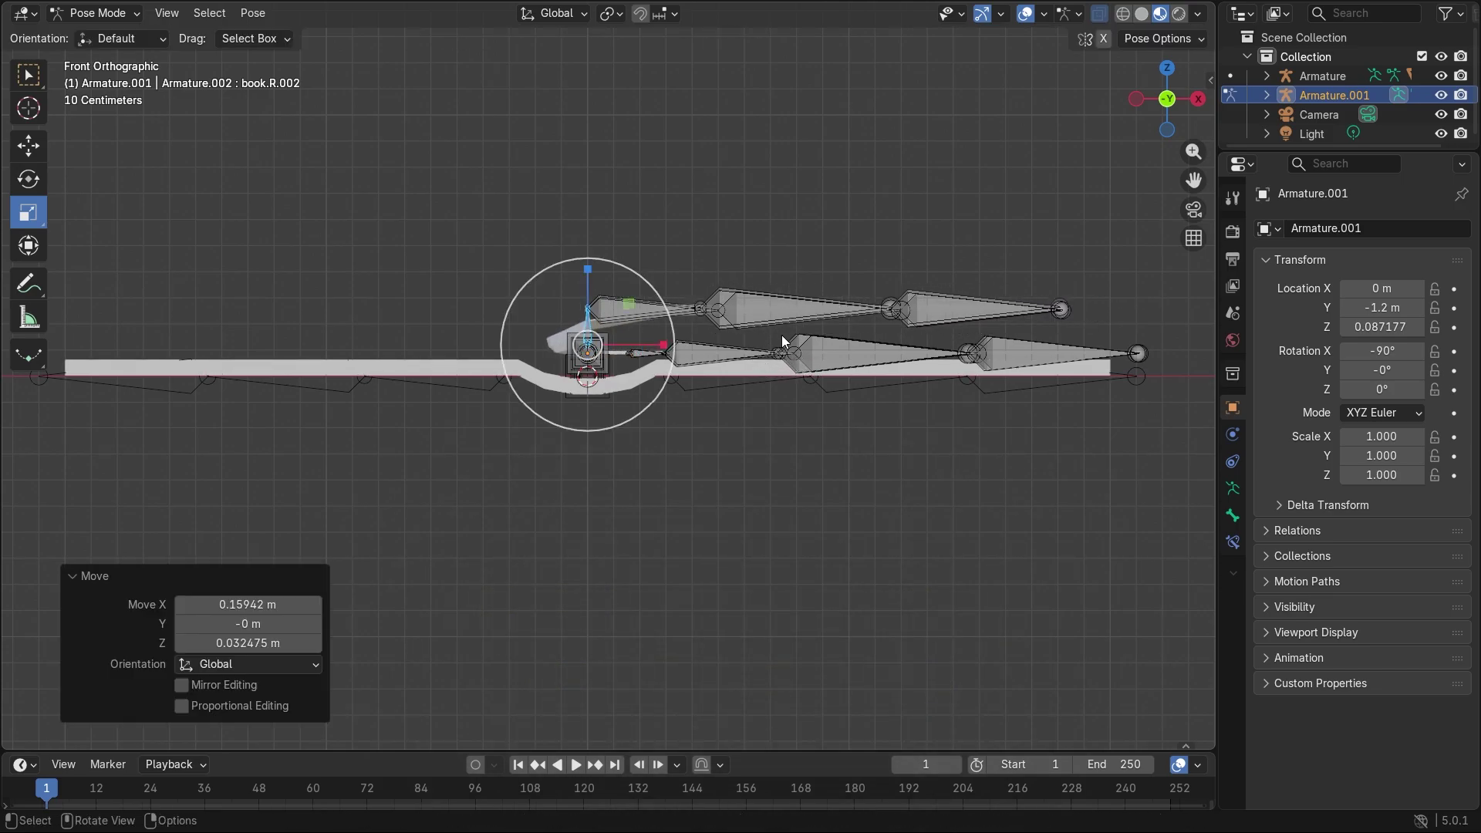
- Rotate the innermost page bones a further 83.4° and reposition them across the top of the spine
key(r)
click(583, 448)
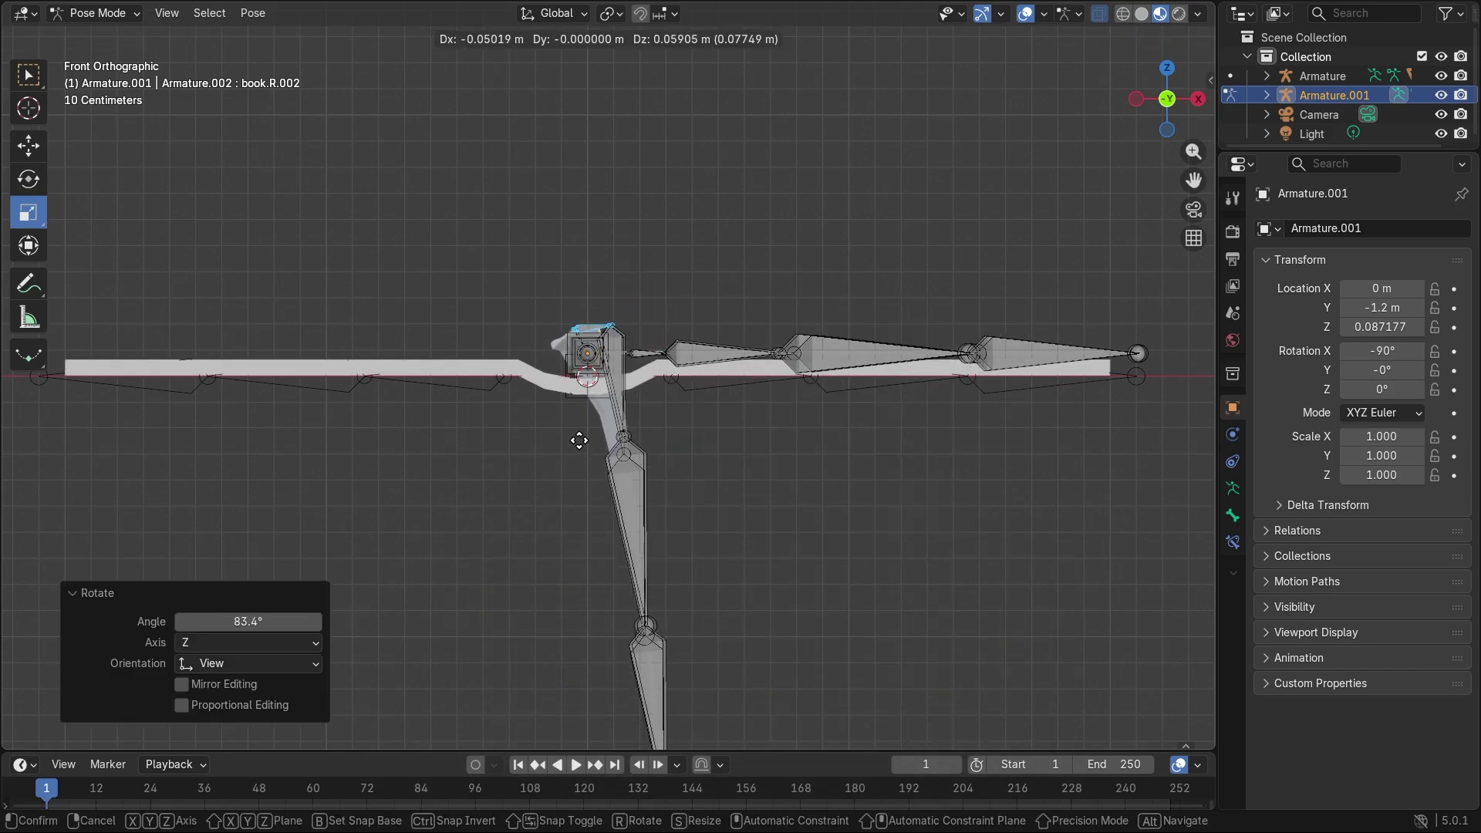
click(685, 423)
- Rotate the second column of page bones back up so the turned page lies above the right-hand page
key(r)
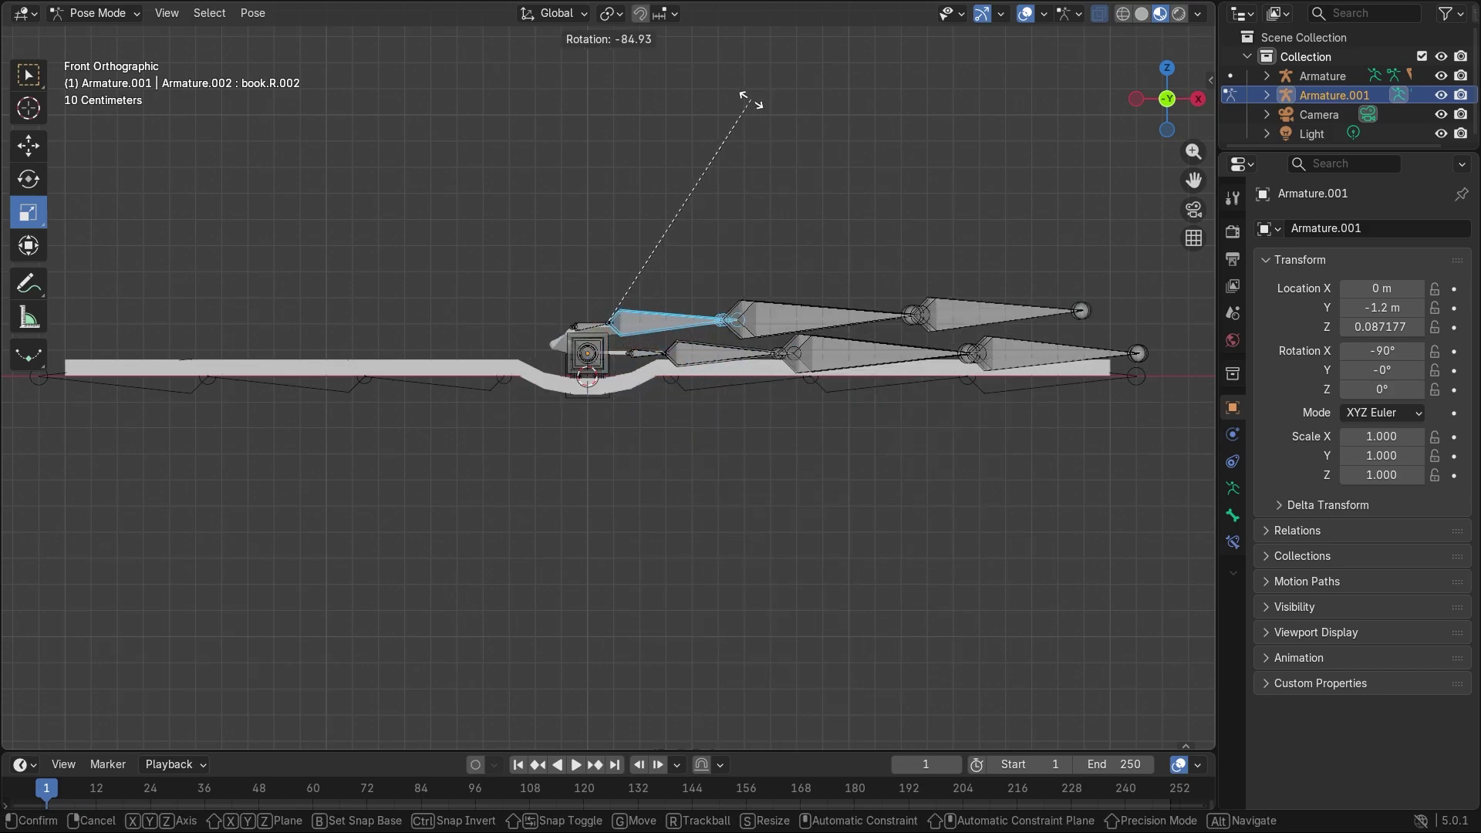
click(684, 209)
middle_drag(684, 208, 768, 189)
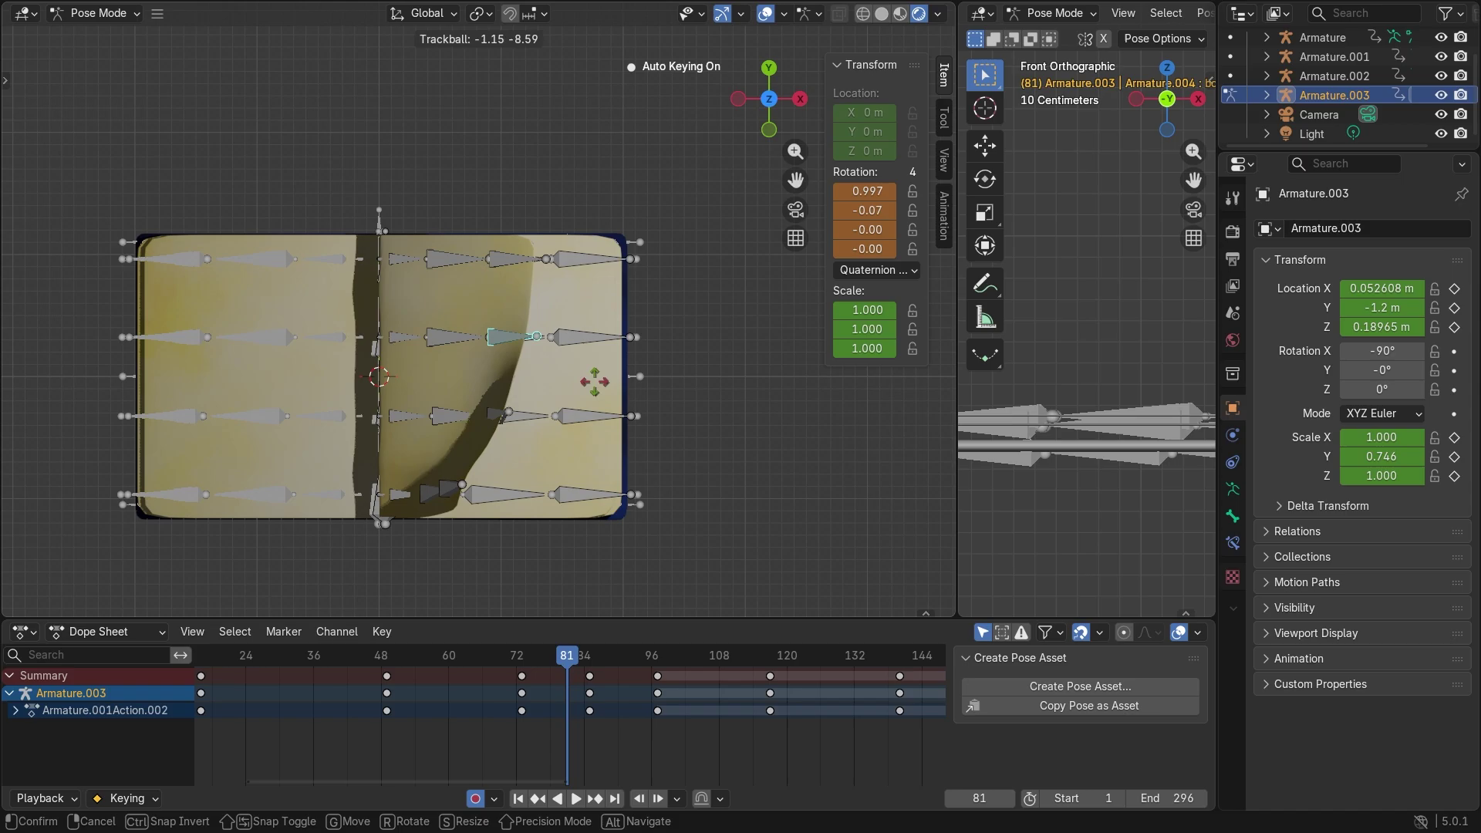
- Undo the test rotation of Armature.003's page bone at frame 81 and play the page-turn animation
click(595, 381)
key(ctrl+z)
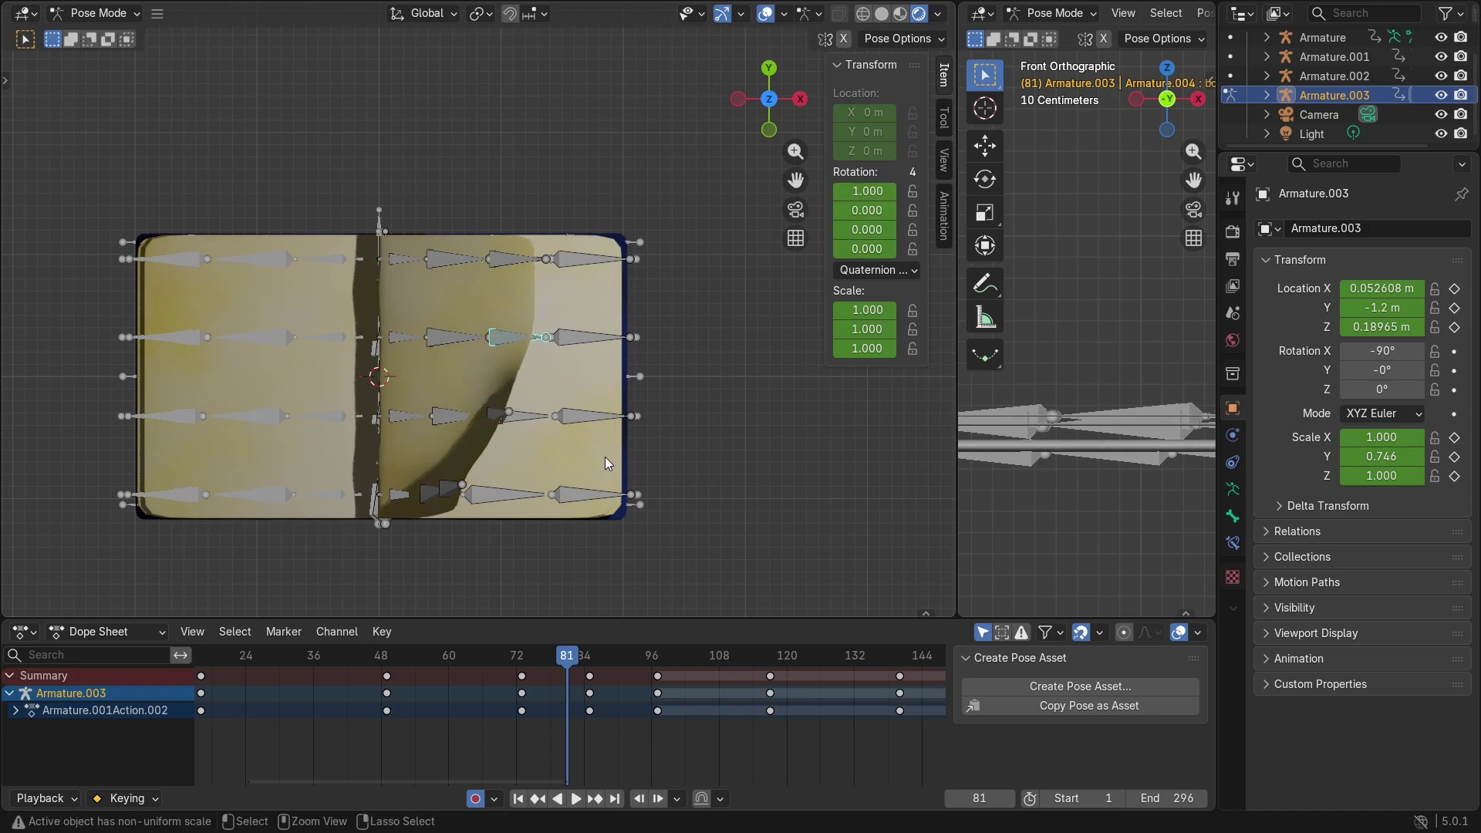
key(space)
key(space)
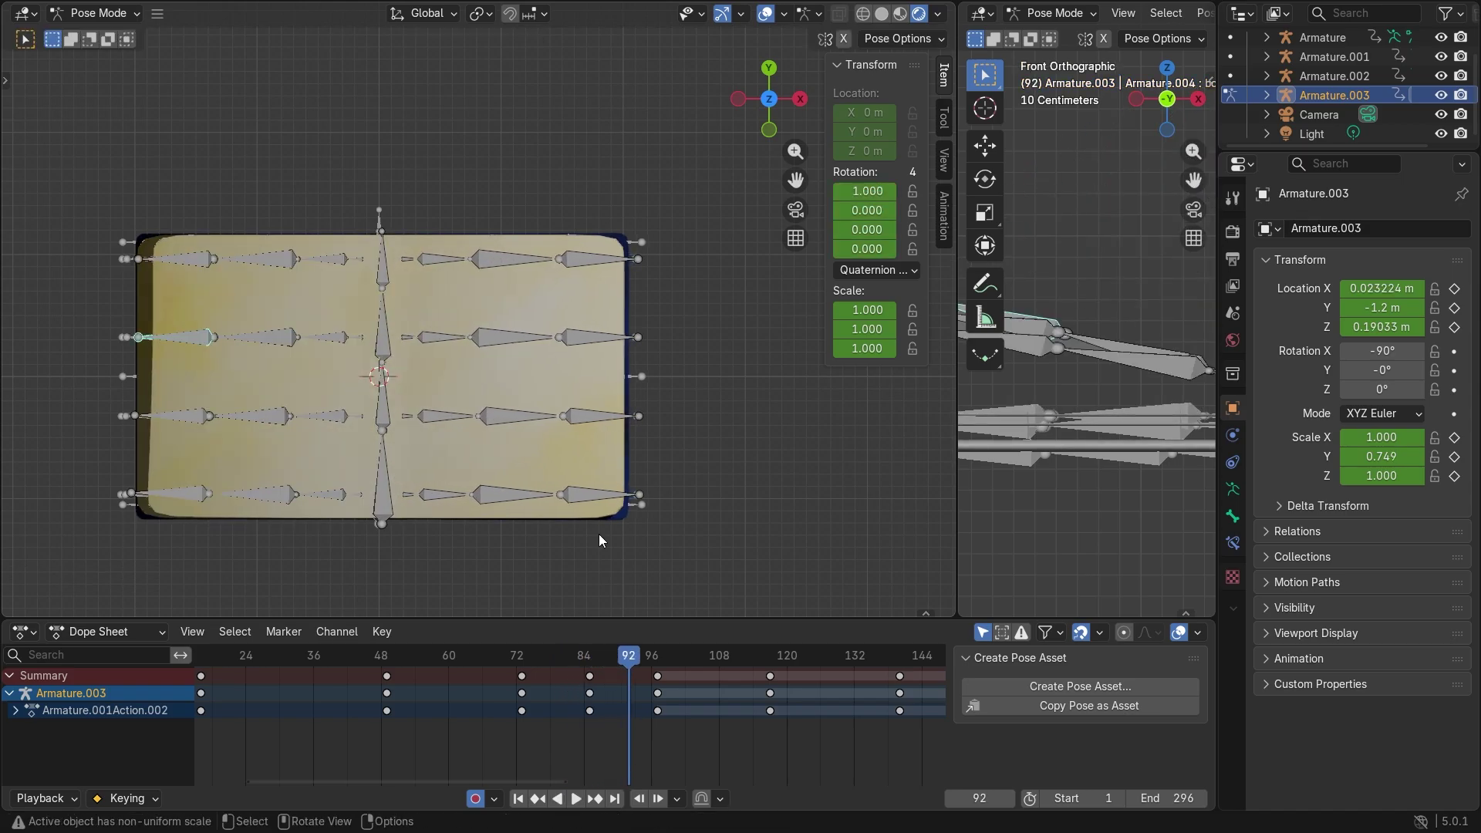
- At frame 76, trackball-rotate the outermost front-row bone of Armature.003's page to curl the page corner, and replay the turn
drag(605, 659, 536, 661)
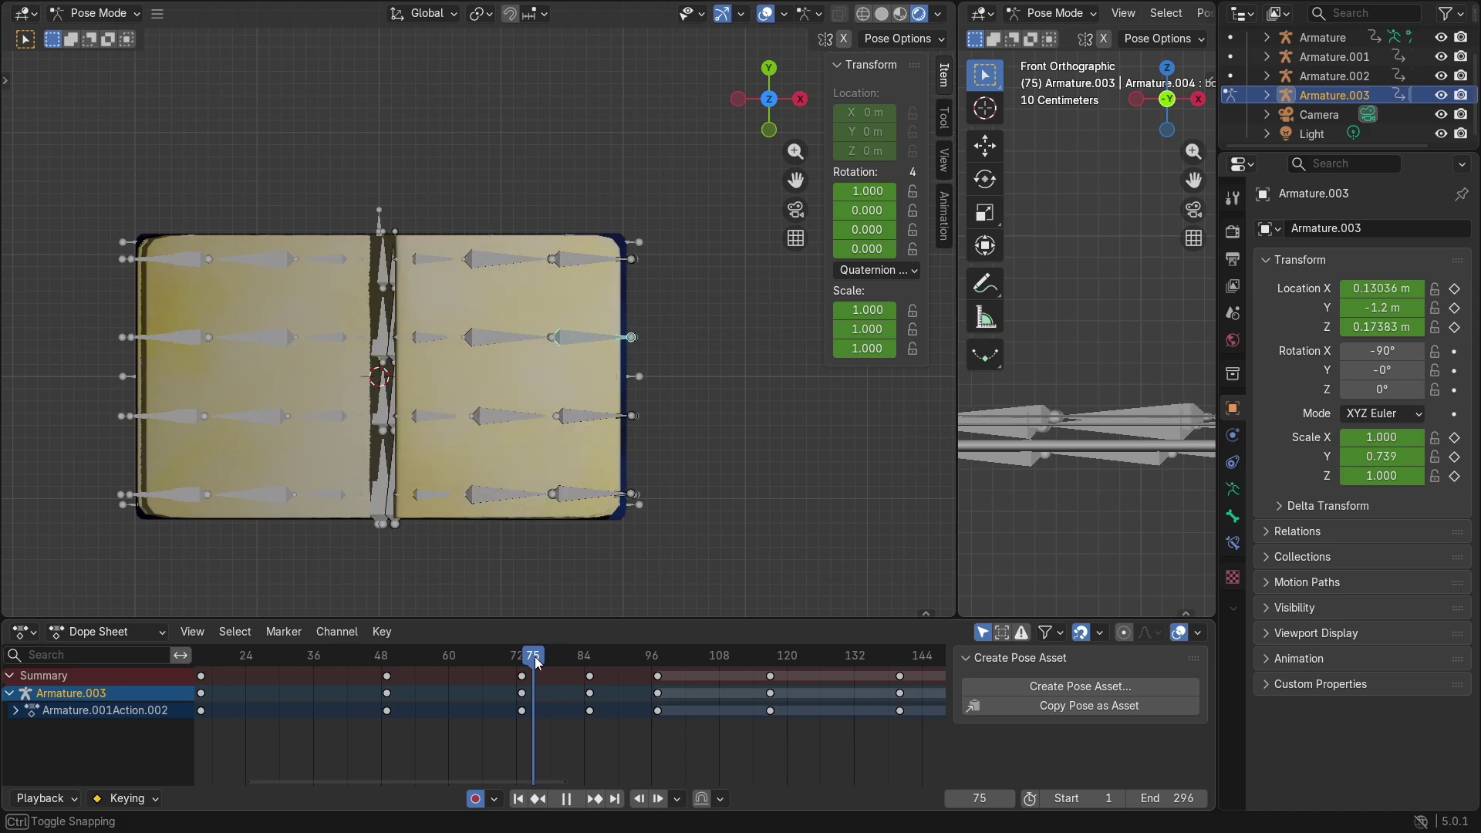
key(r)
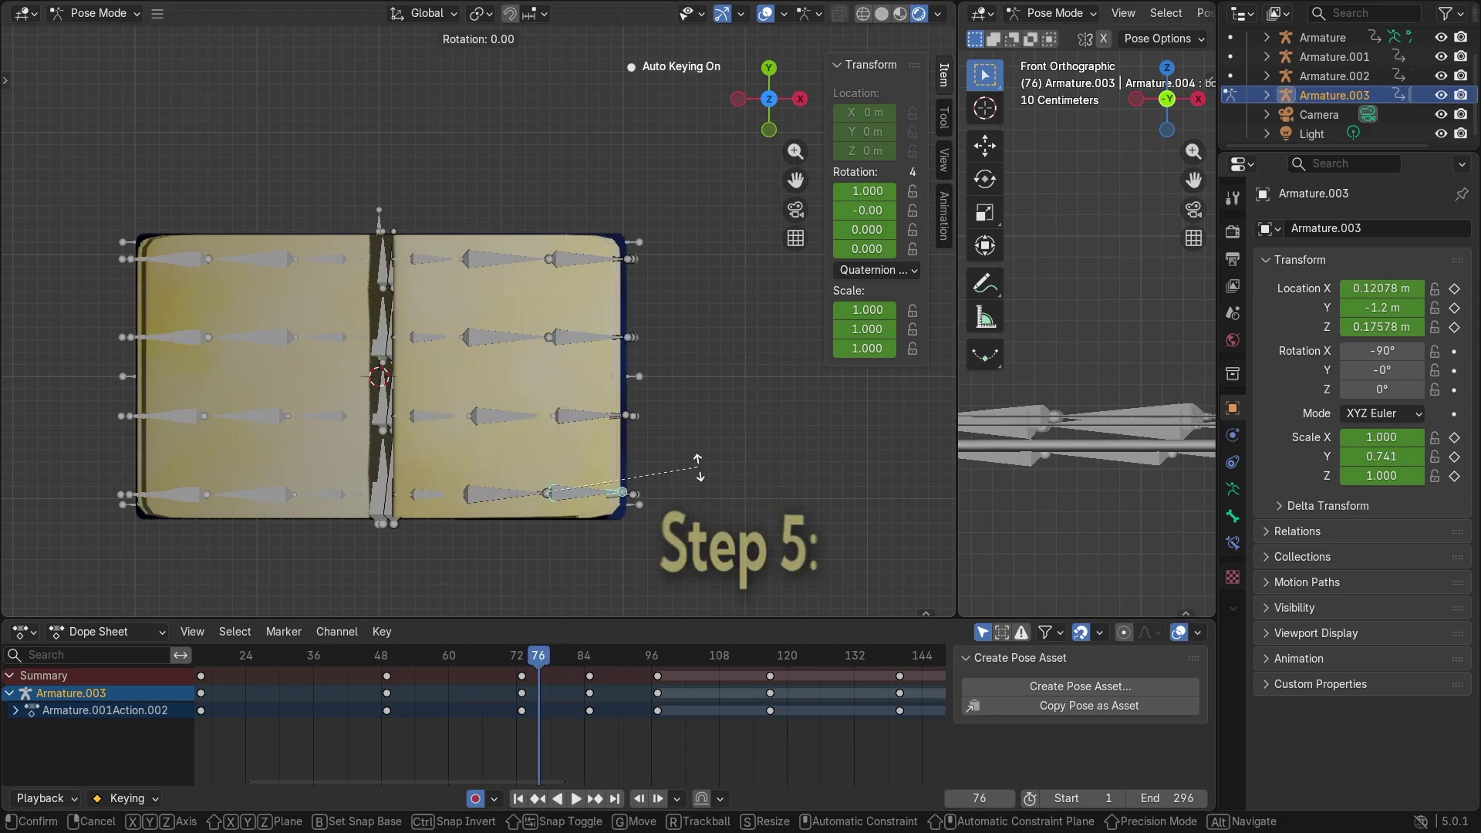
key(r)
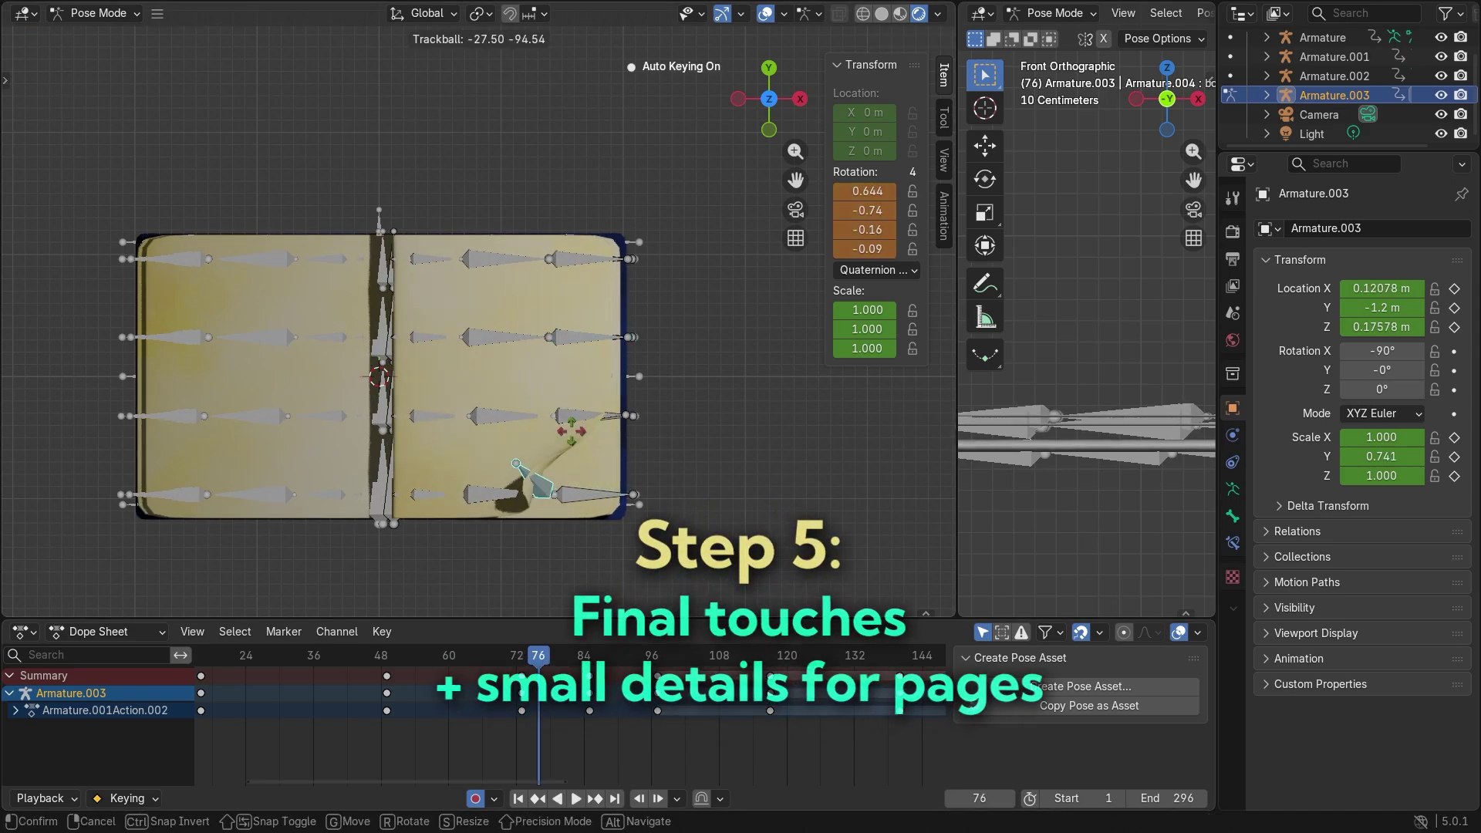
key(Return)
key(space)
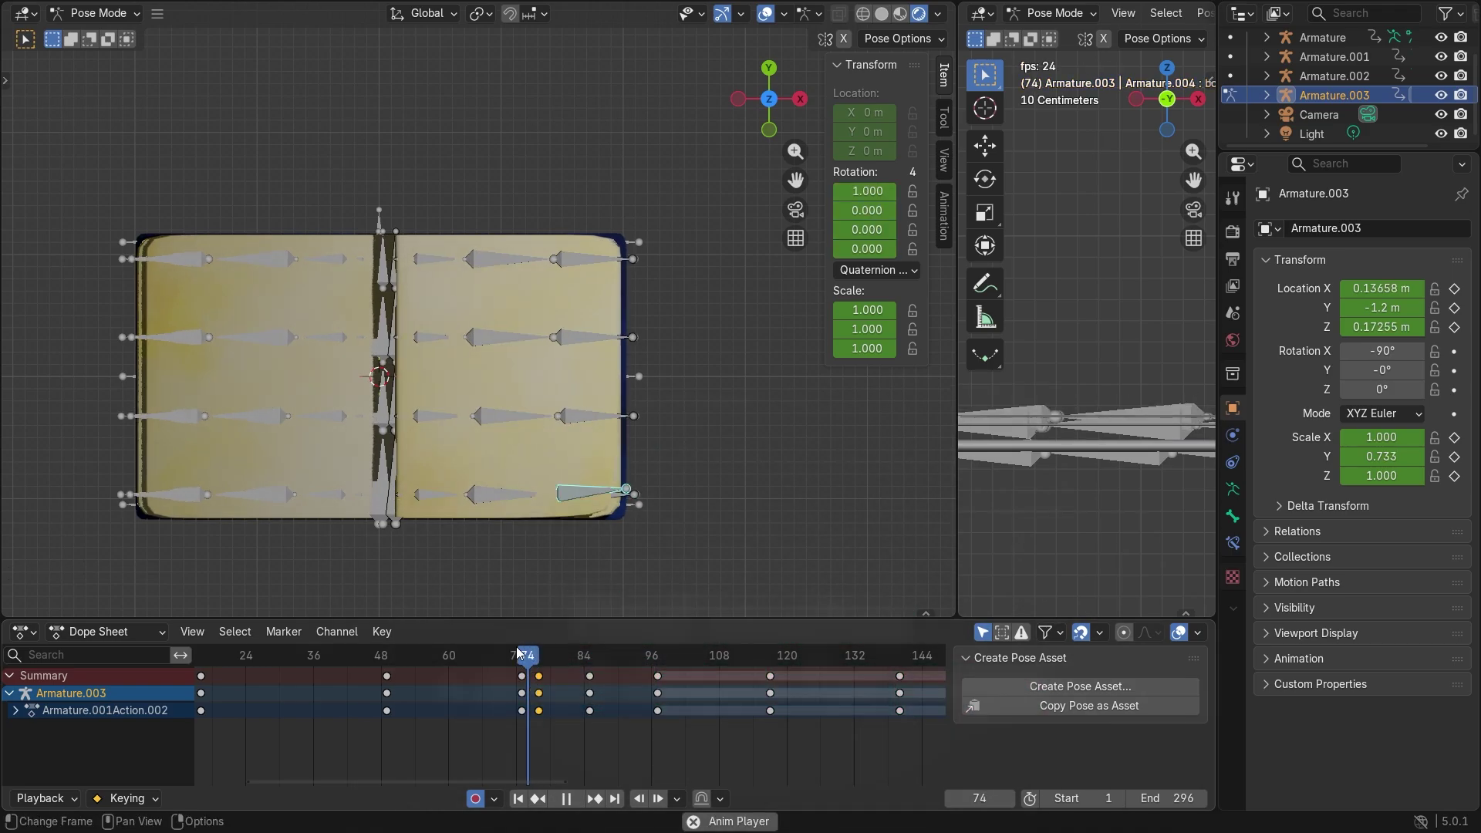
click(391, 656)
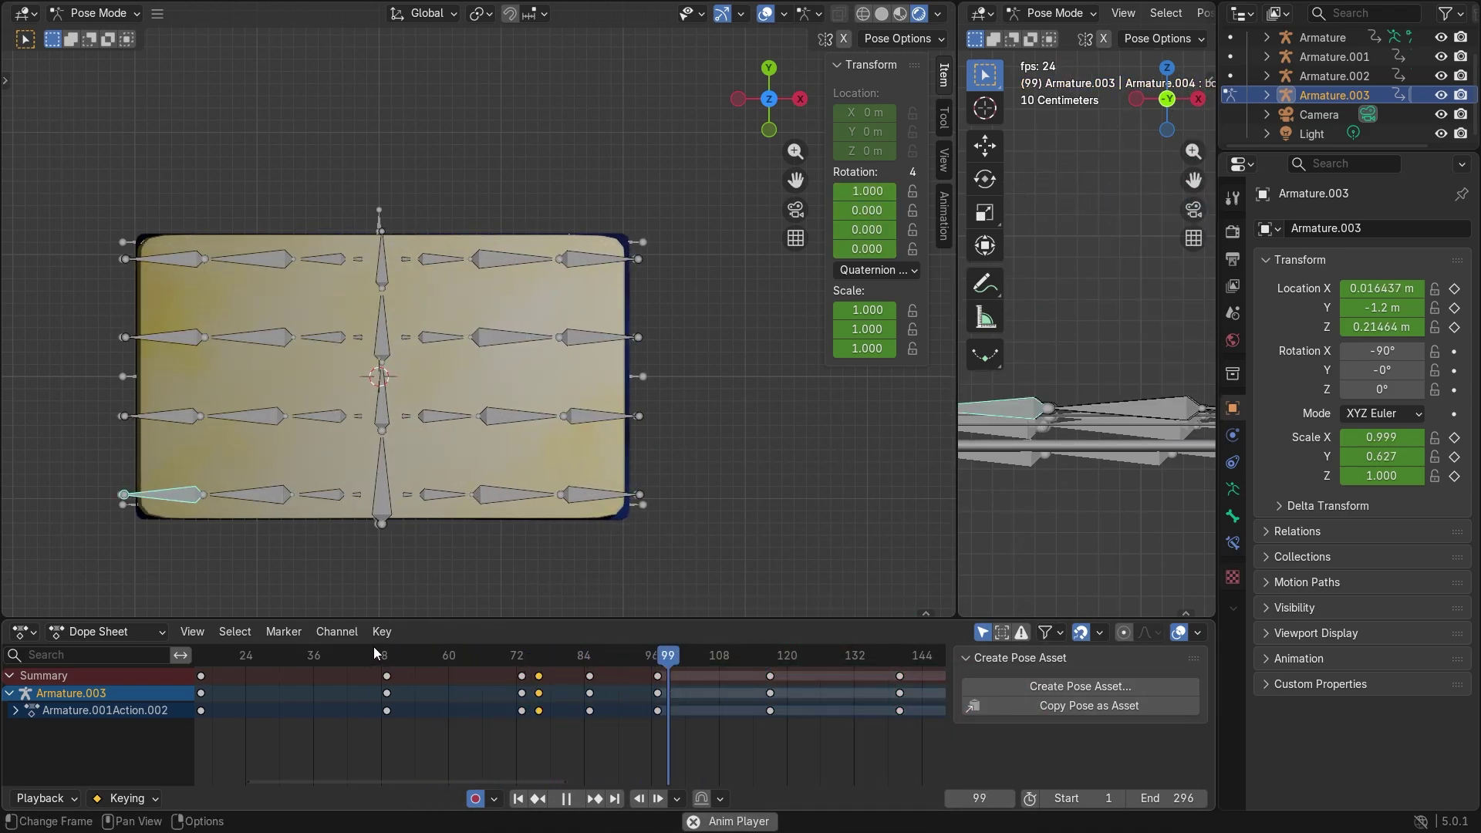
- Curl the same page corner at frame 124 with a trackball rotation of its outermost bone, and replay from about frame 118
key(space)
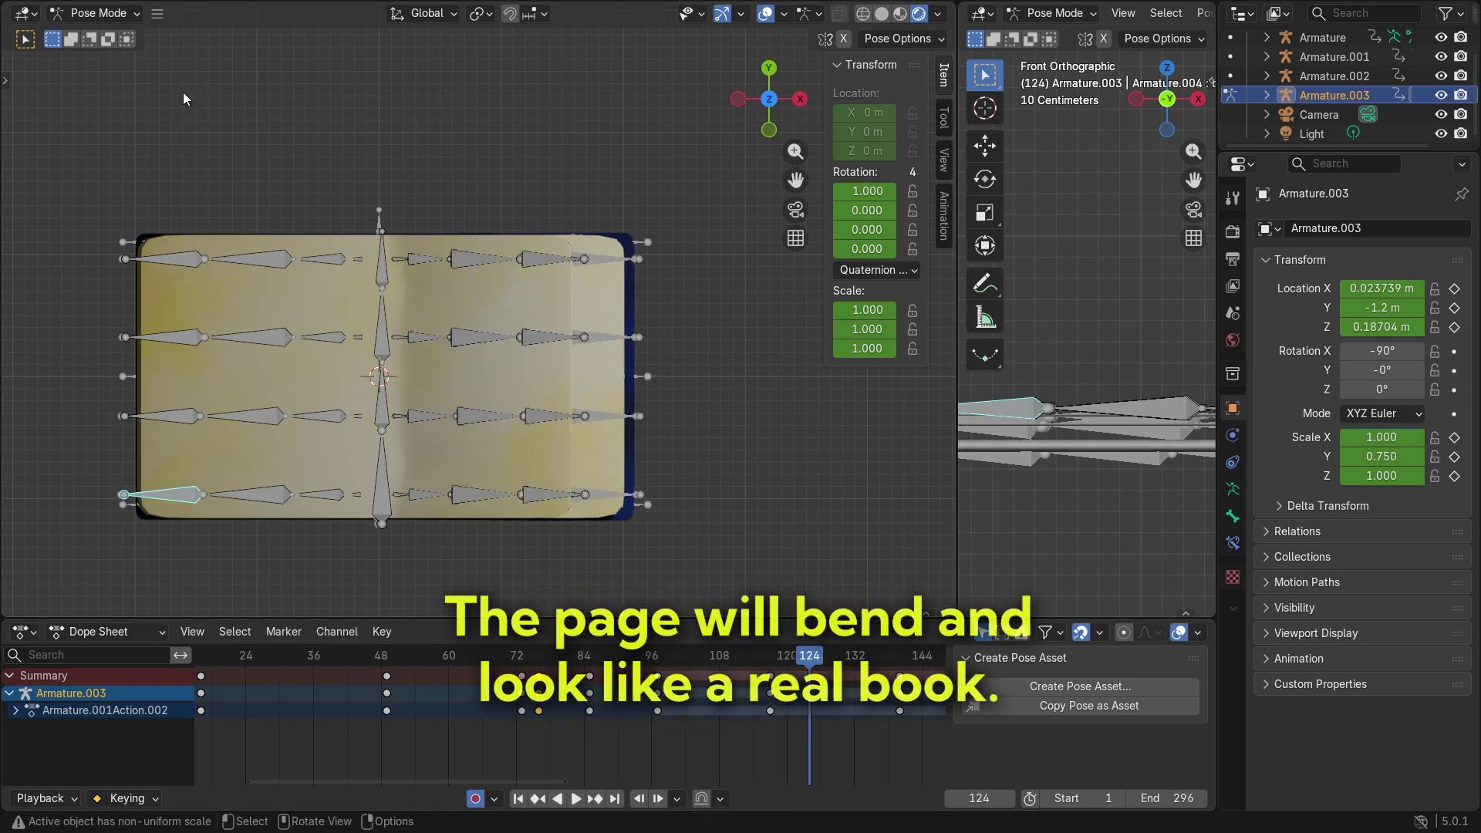
key(r)
key(r)
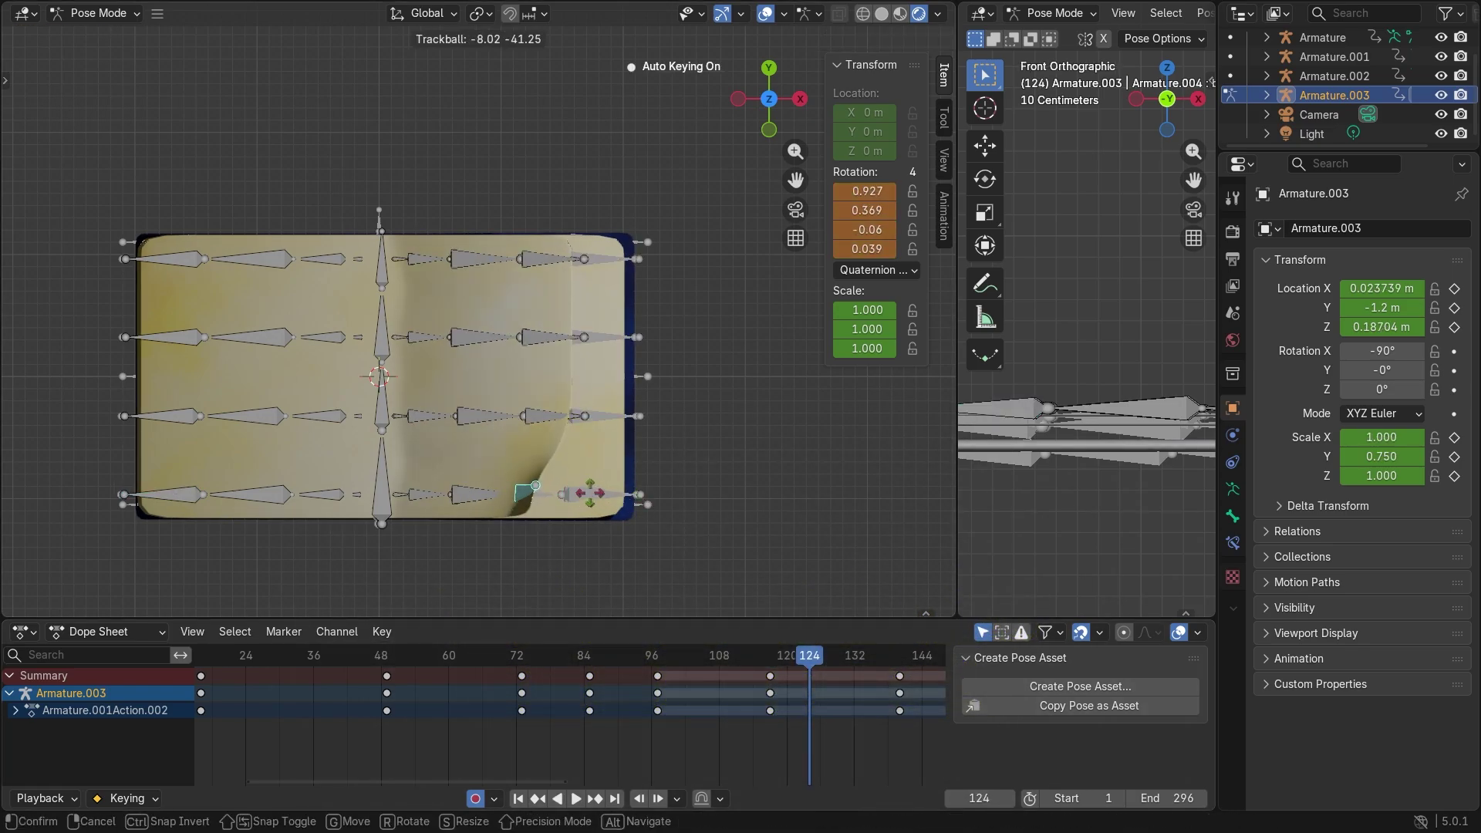
click(589, 492)
click(764, 655)
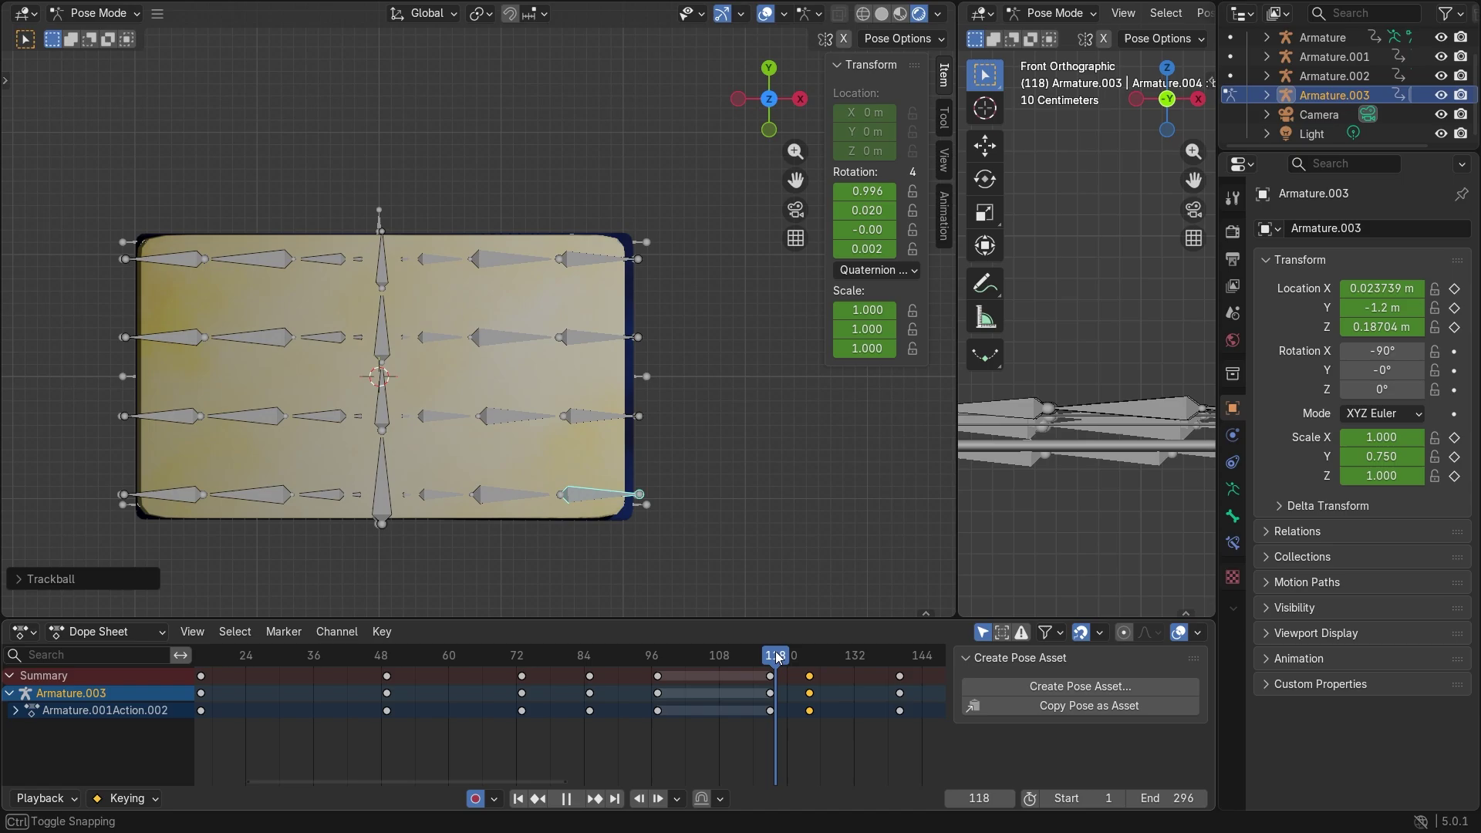
key(space)
- Clear the corner bone's rotation at frame 140 and play the animation back from an earlier frame
scroll(764, 651, down, 1)
key(space)
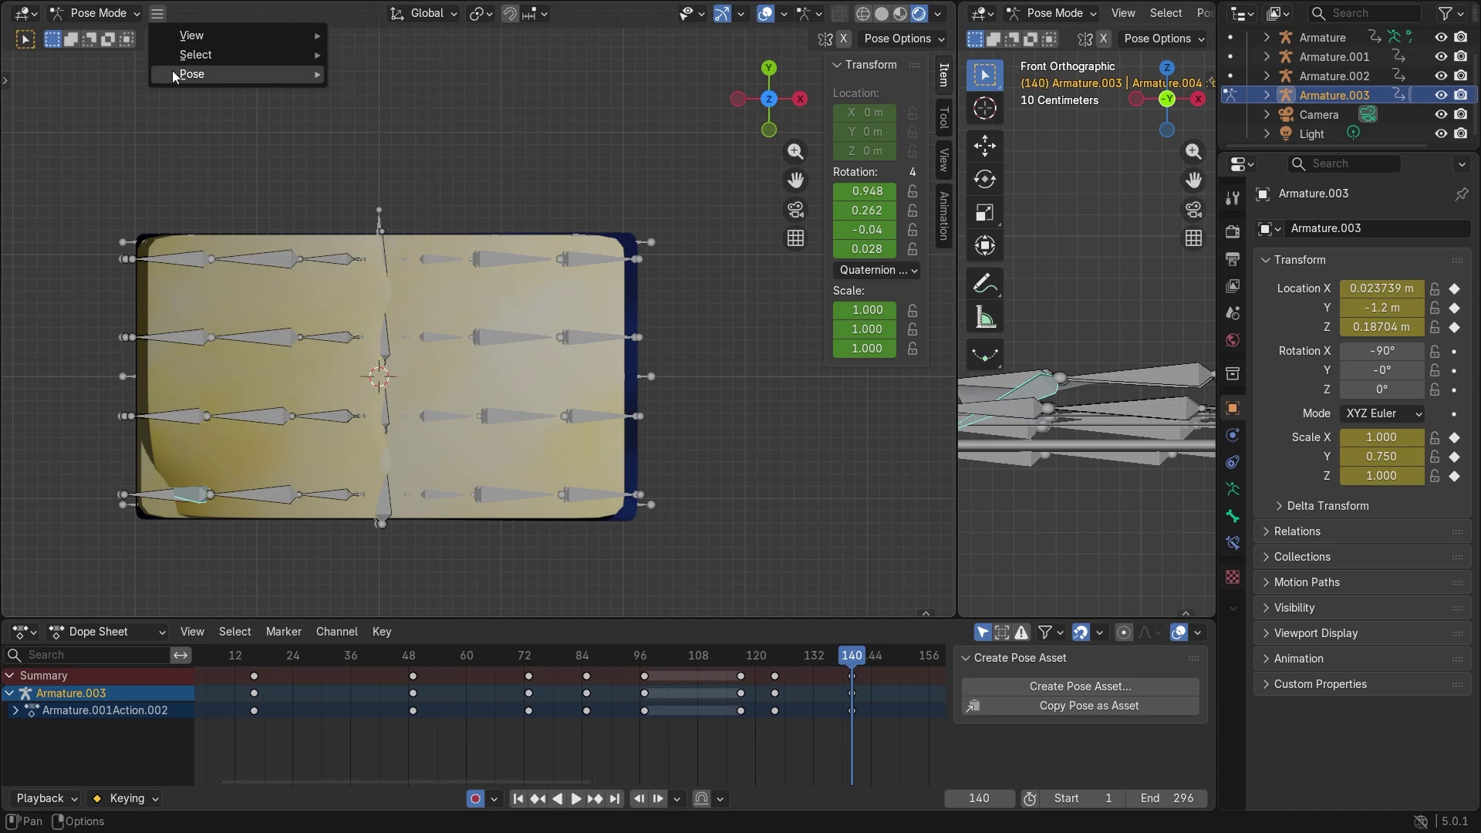
mouse_move(174, 74)
mouse_move(533, 93)
click(580, 137)
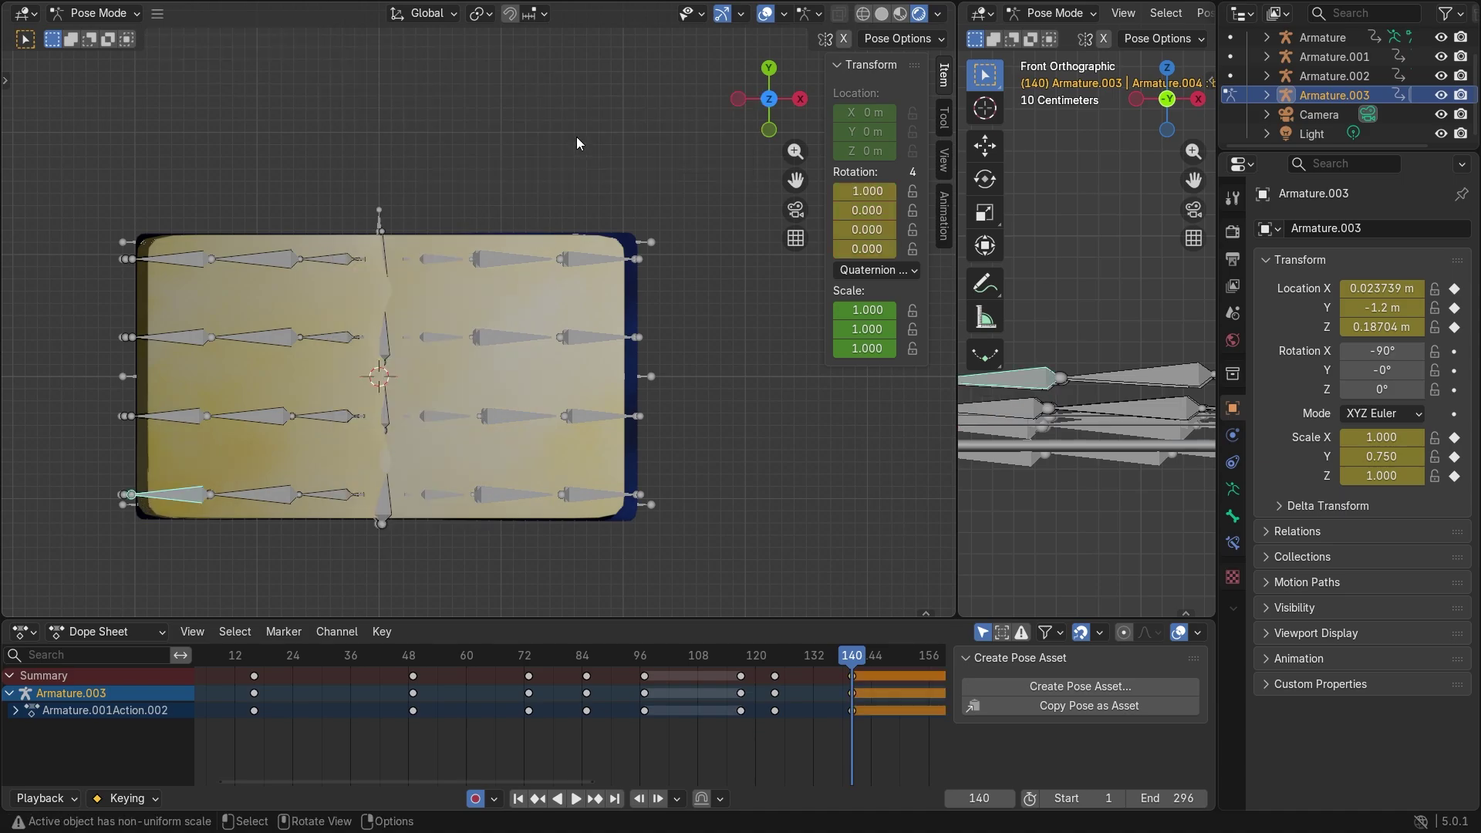
drag(846, 706, 760, 663)
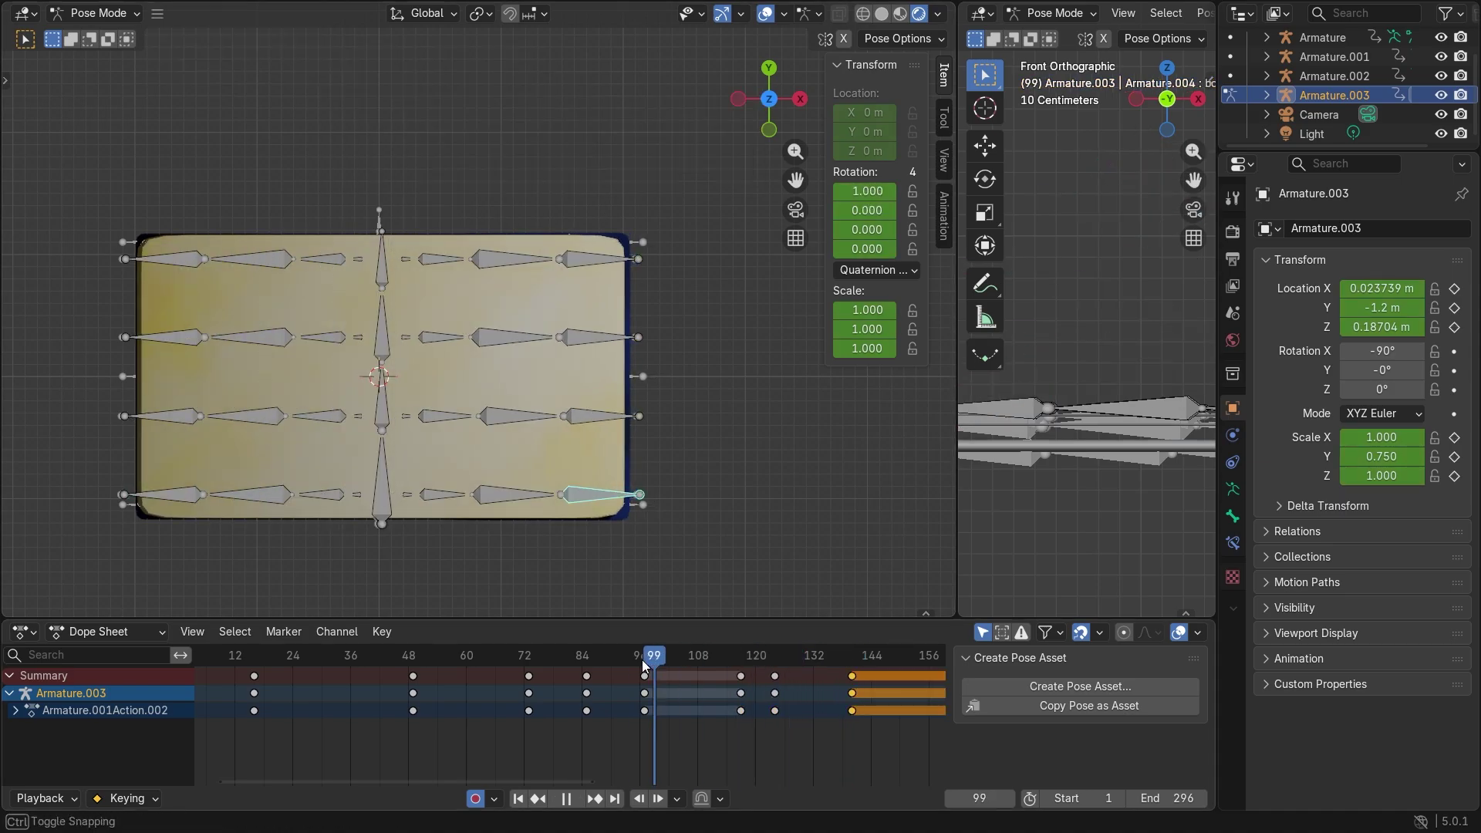
drag(644, 665, 479, 676)
key(space)
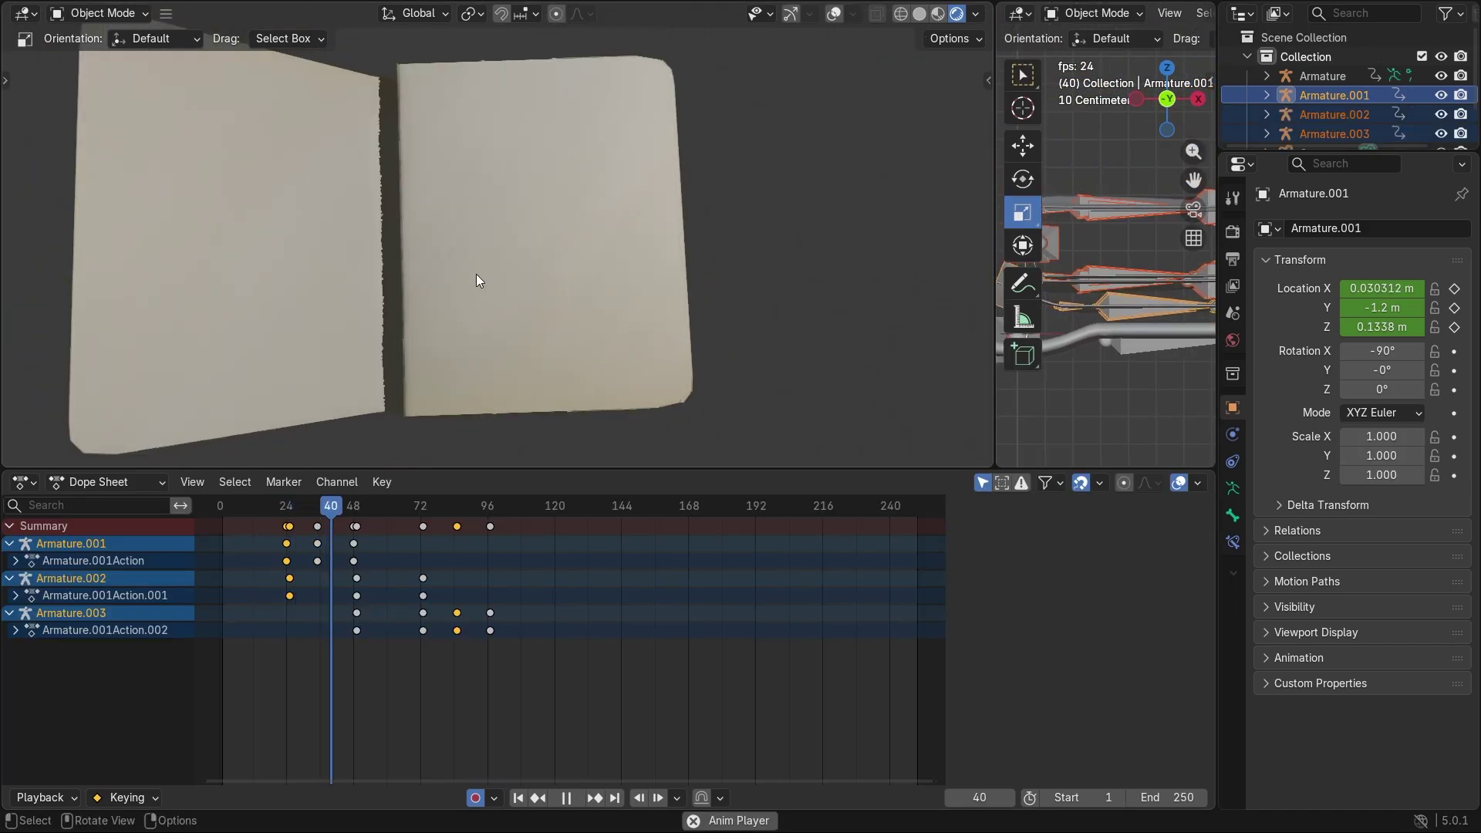
- Examine the book from a low angle in rendered shading and scrub back through the page-turn animation
key(space)
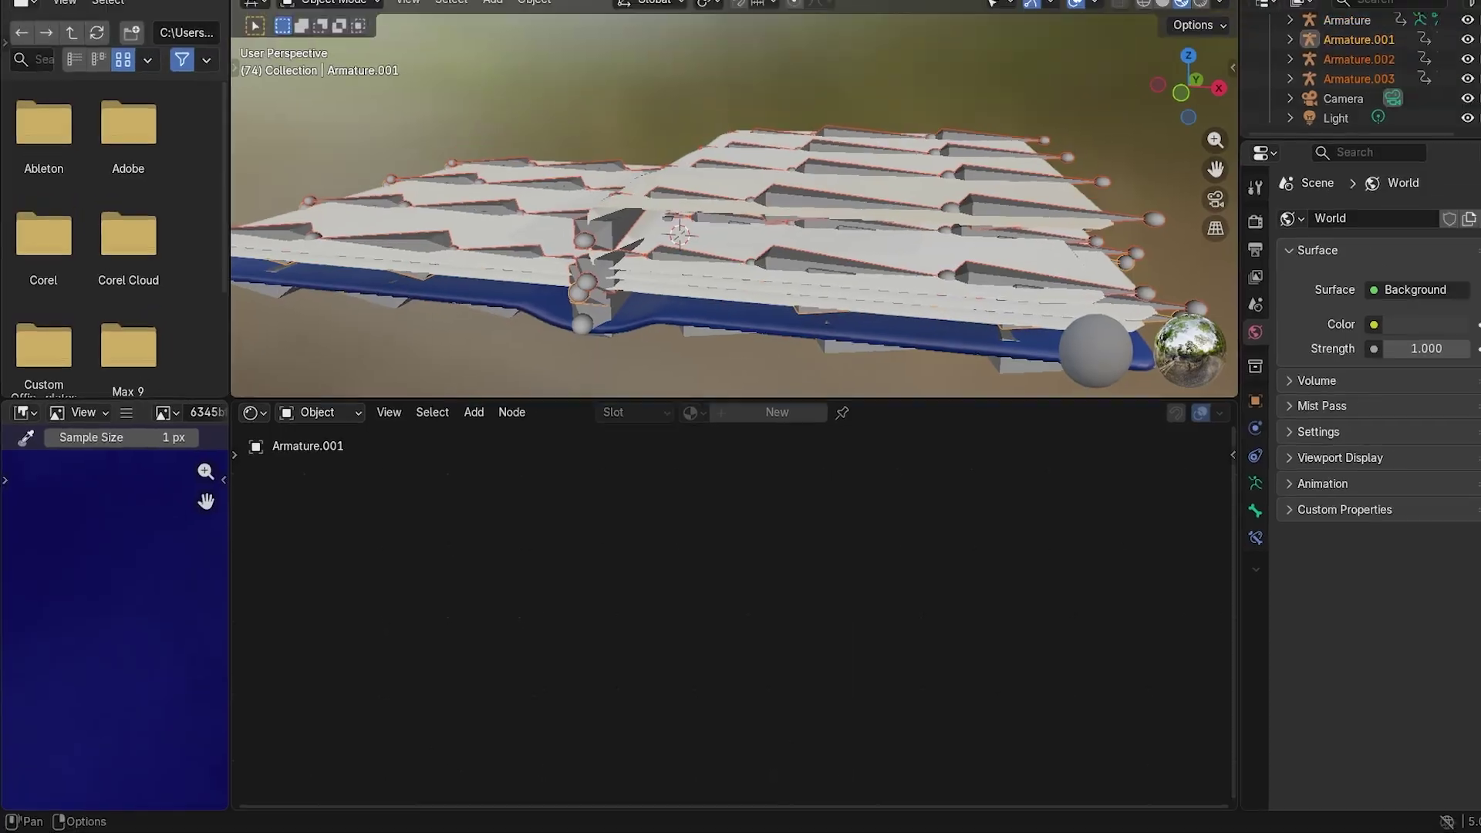
middle_drag(679, 194, 721, 175)
click(1180, 15)
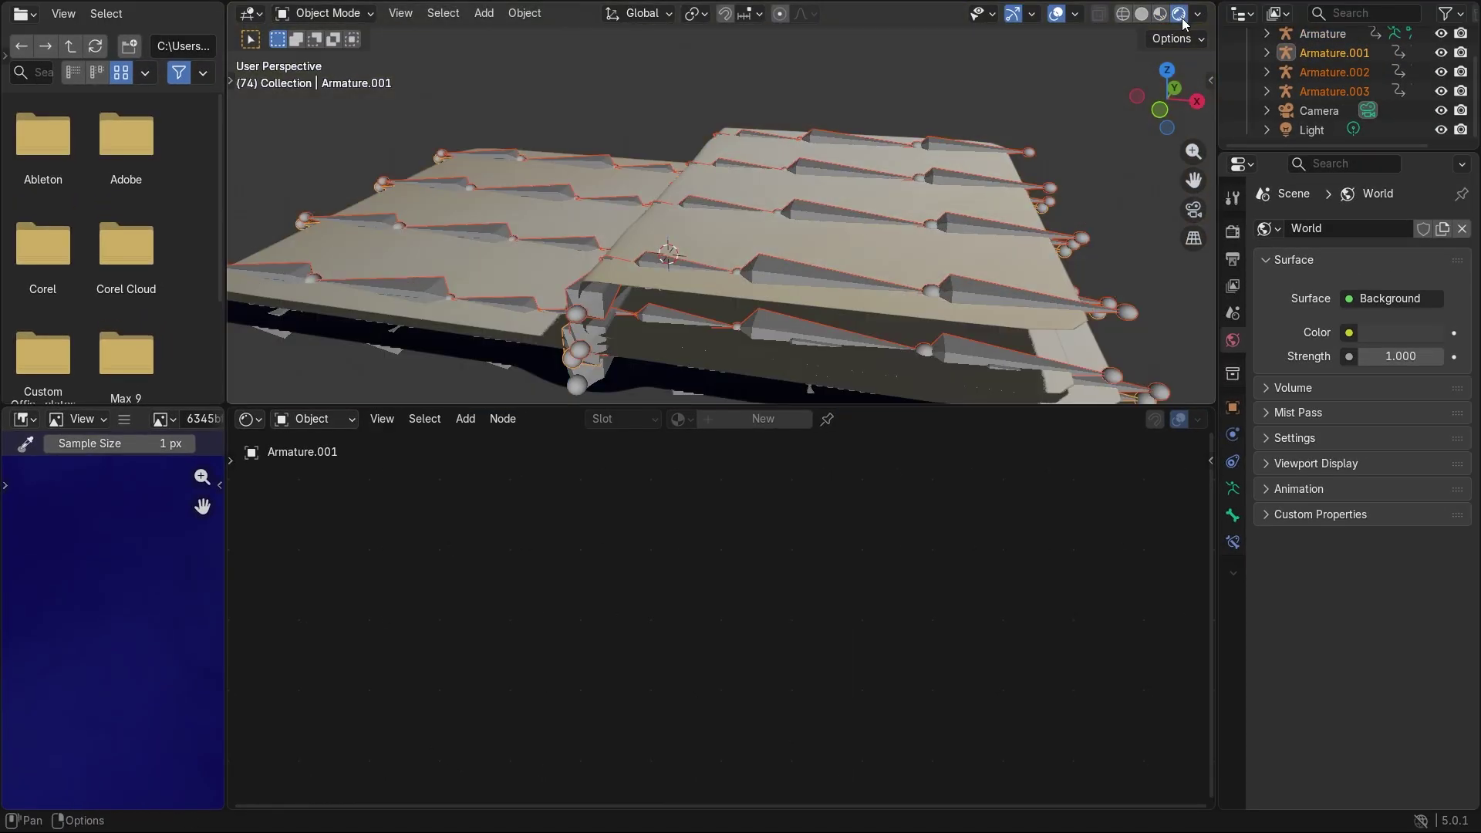
click(840, 183)
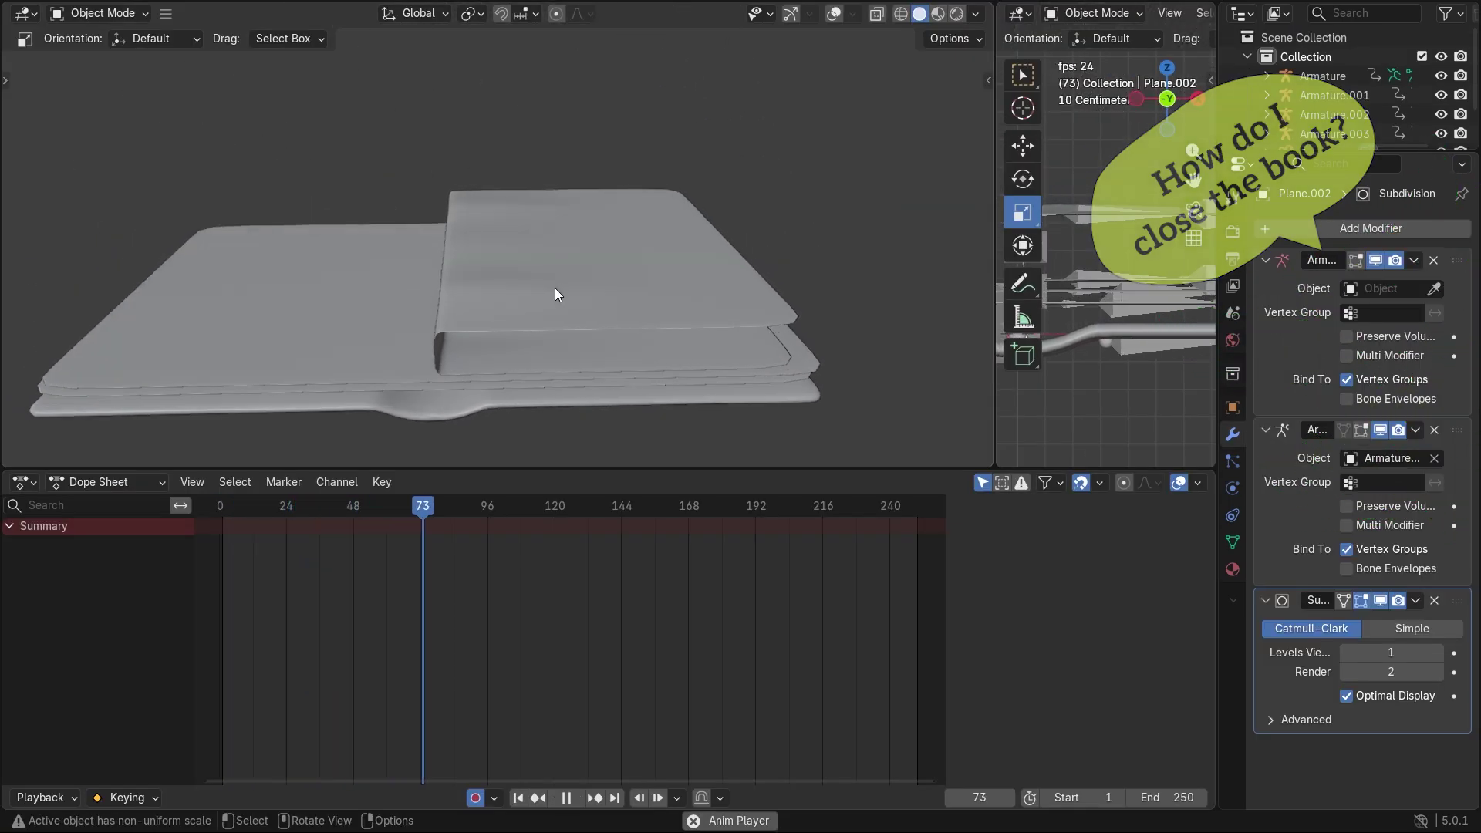
key(space)
drag(401, 509, 280, 521)
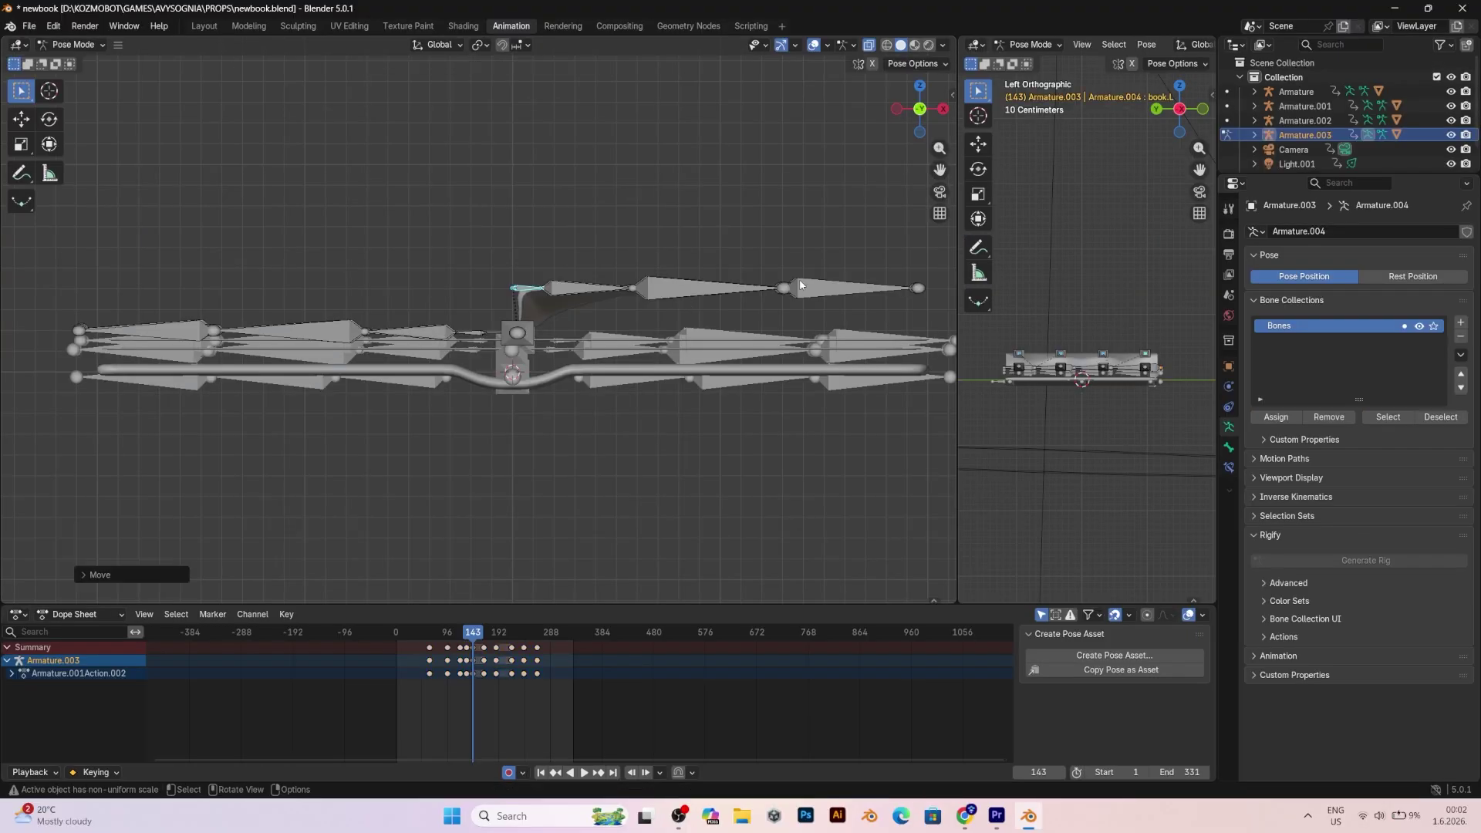
- At frame 143, rotate Armature.003's innermost page bones -180° and move the flipped page down onto the left-hand stack
key(r)
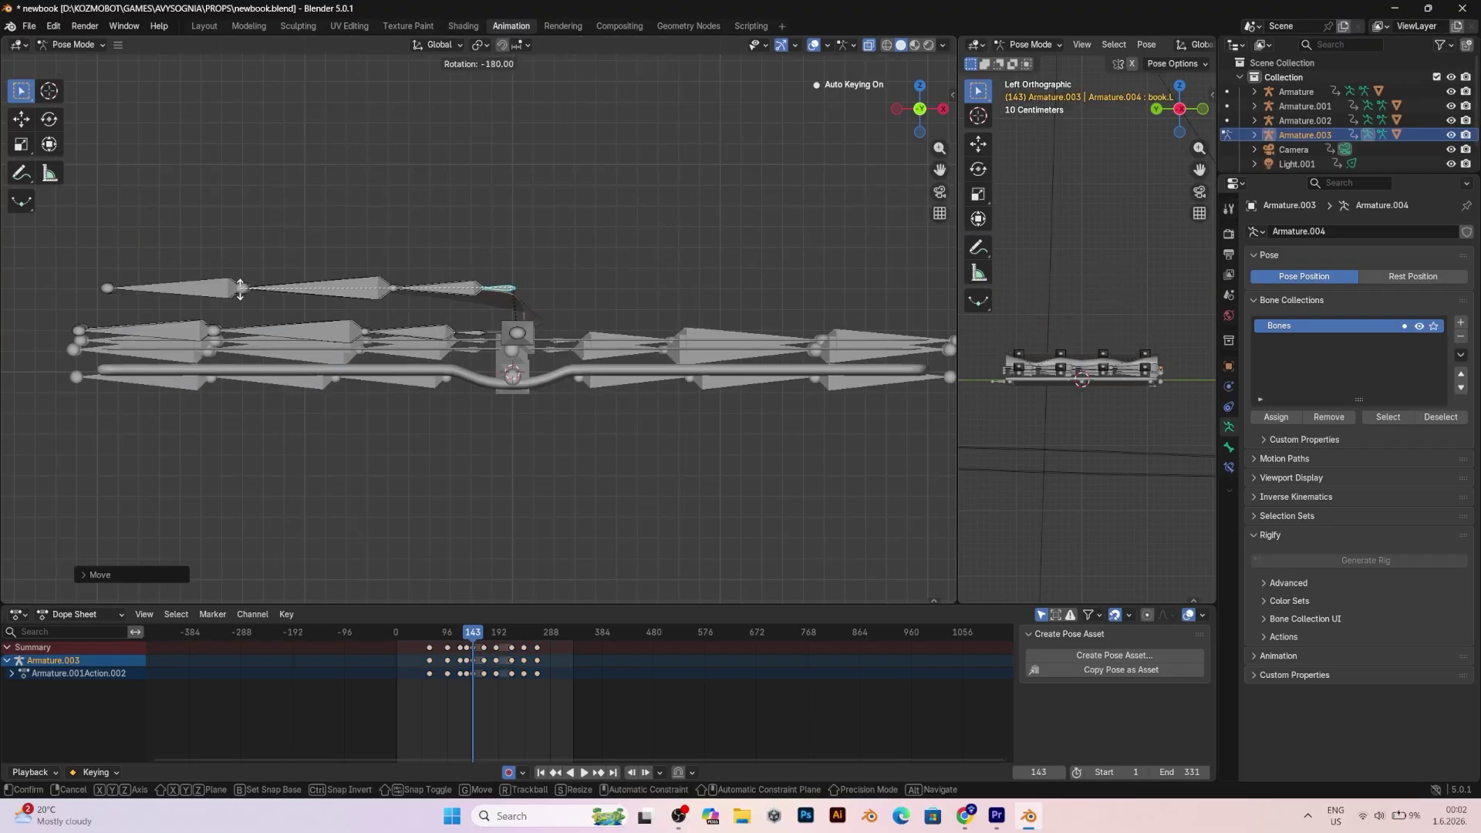
key(g)
click(575, 318)
middle_drag(516, 261, 670, 237)
click(929, 117)
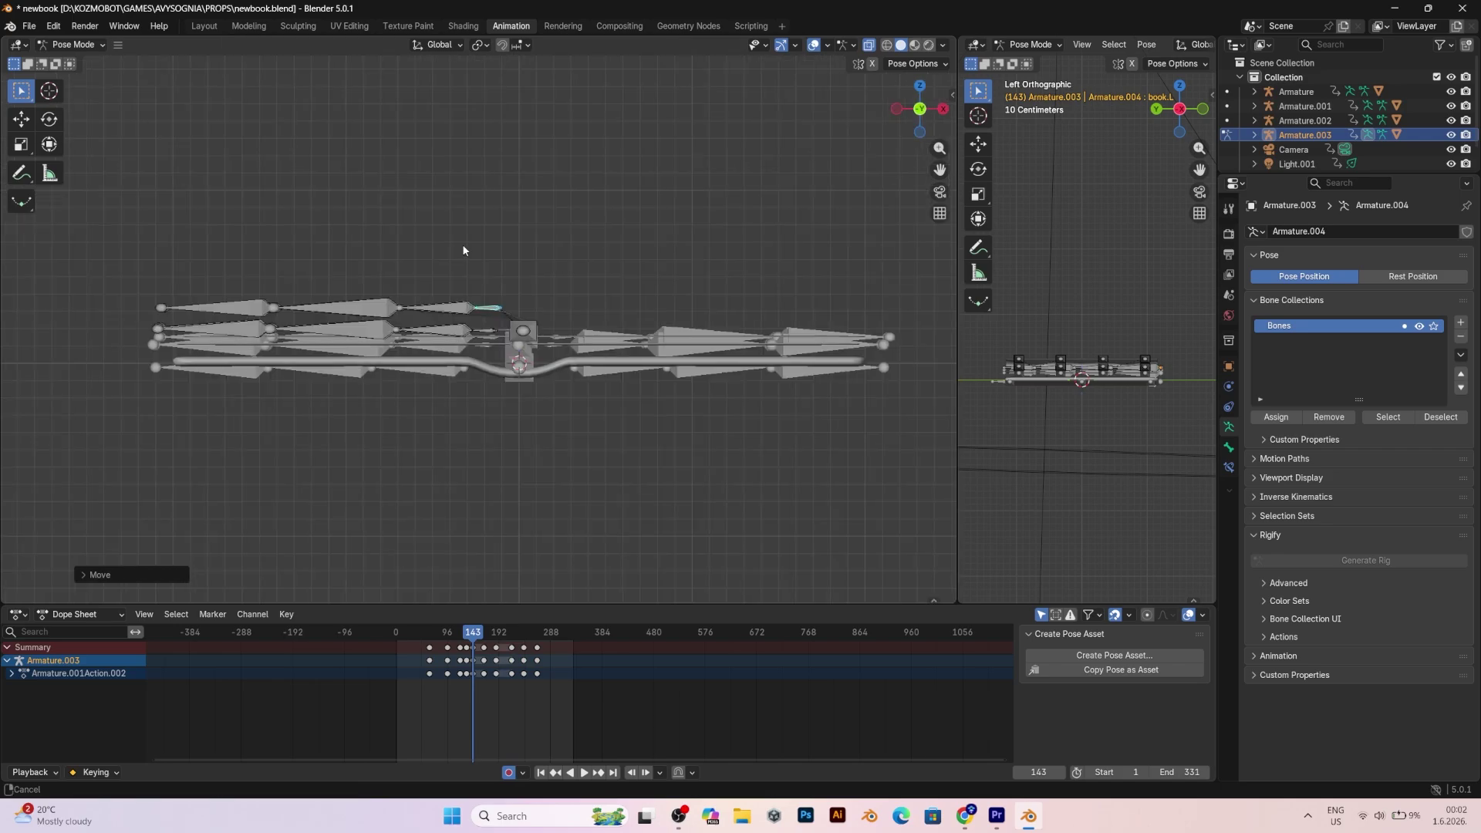
- Select the second column of Armature.003's page bones beside the spine on the left-hand stack
drag(444, 342, 443, 342)
click(835, 267)
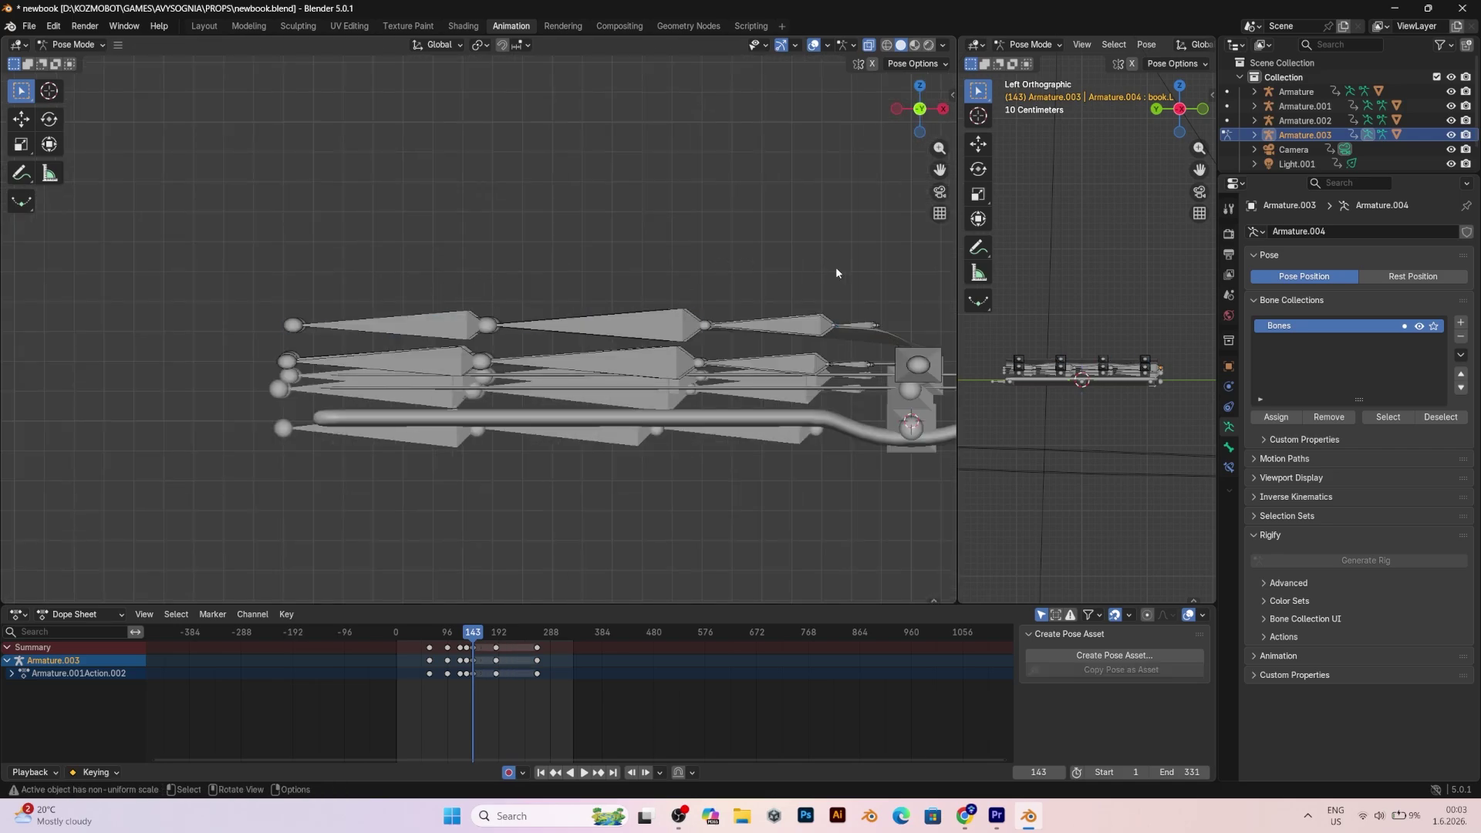
middle_drag(797, 318, 800, 326)
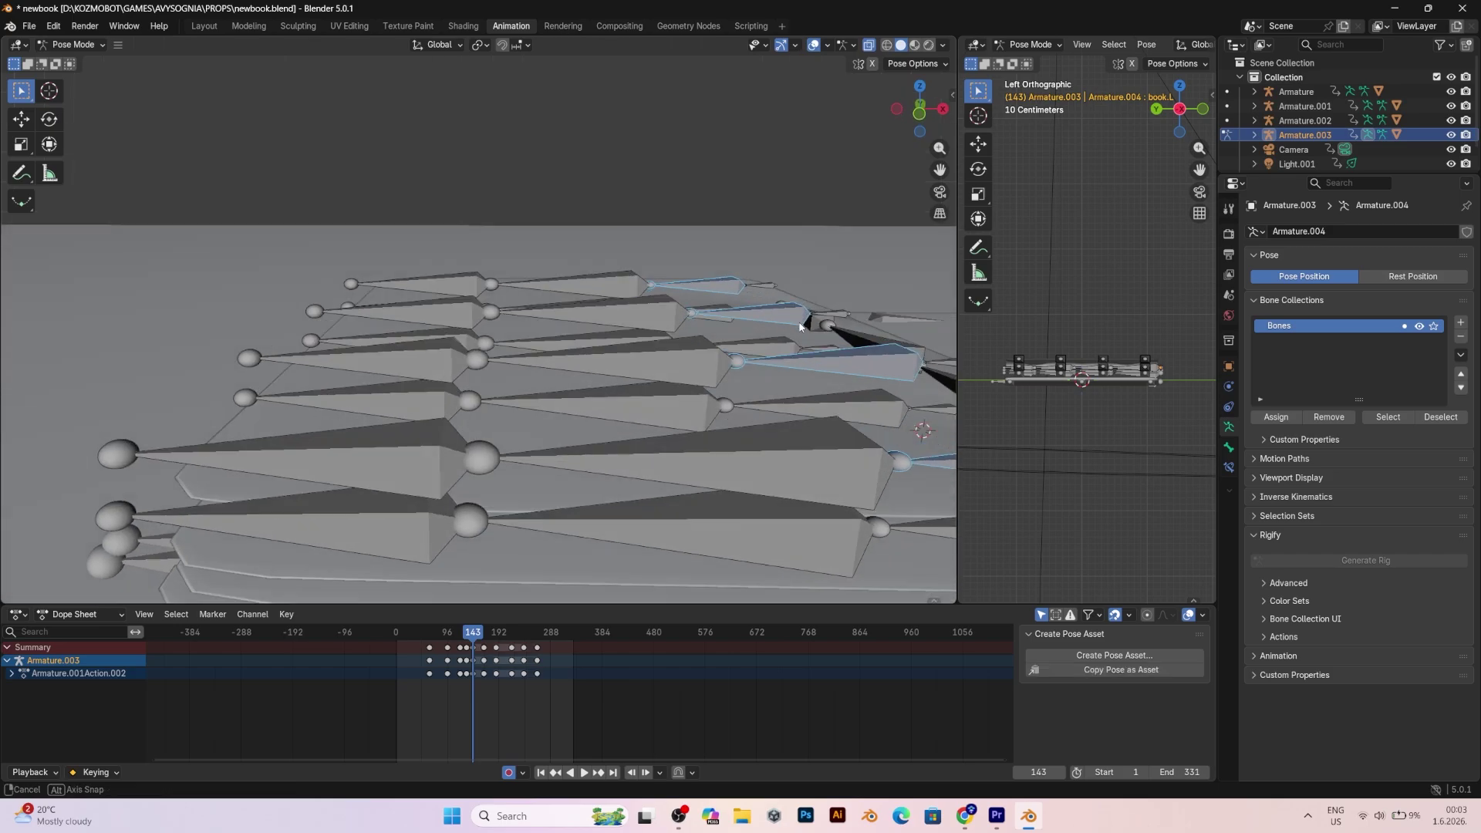
click(922, 117)
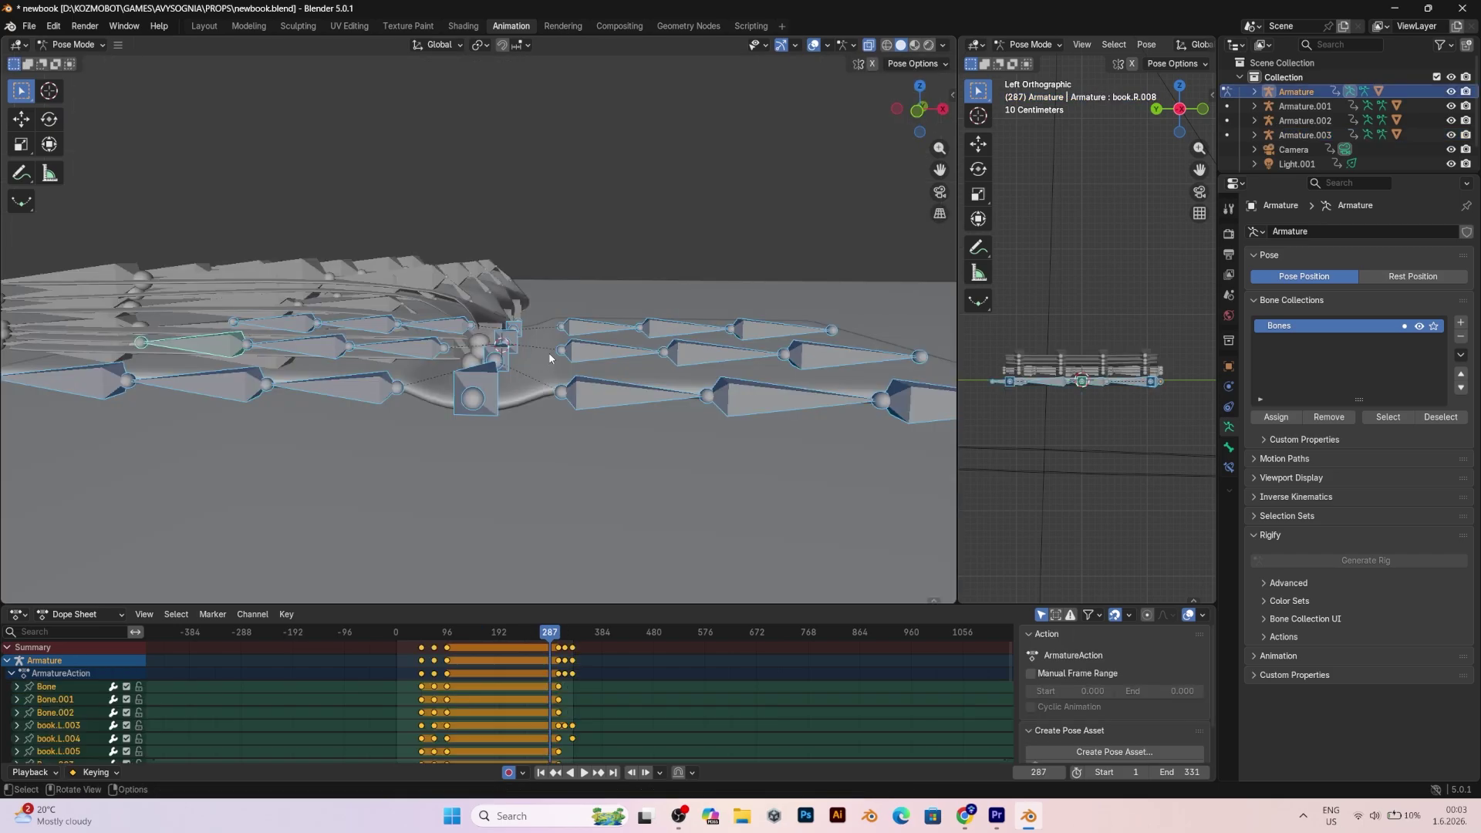
- At frame 287, rotate the right cover's innermost bones (book.L, book.L.003, book.L.006) over the page stack and move them onto it
click(915, 116)
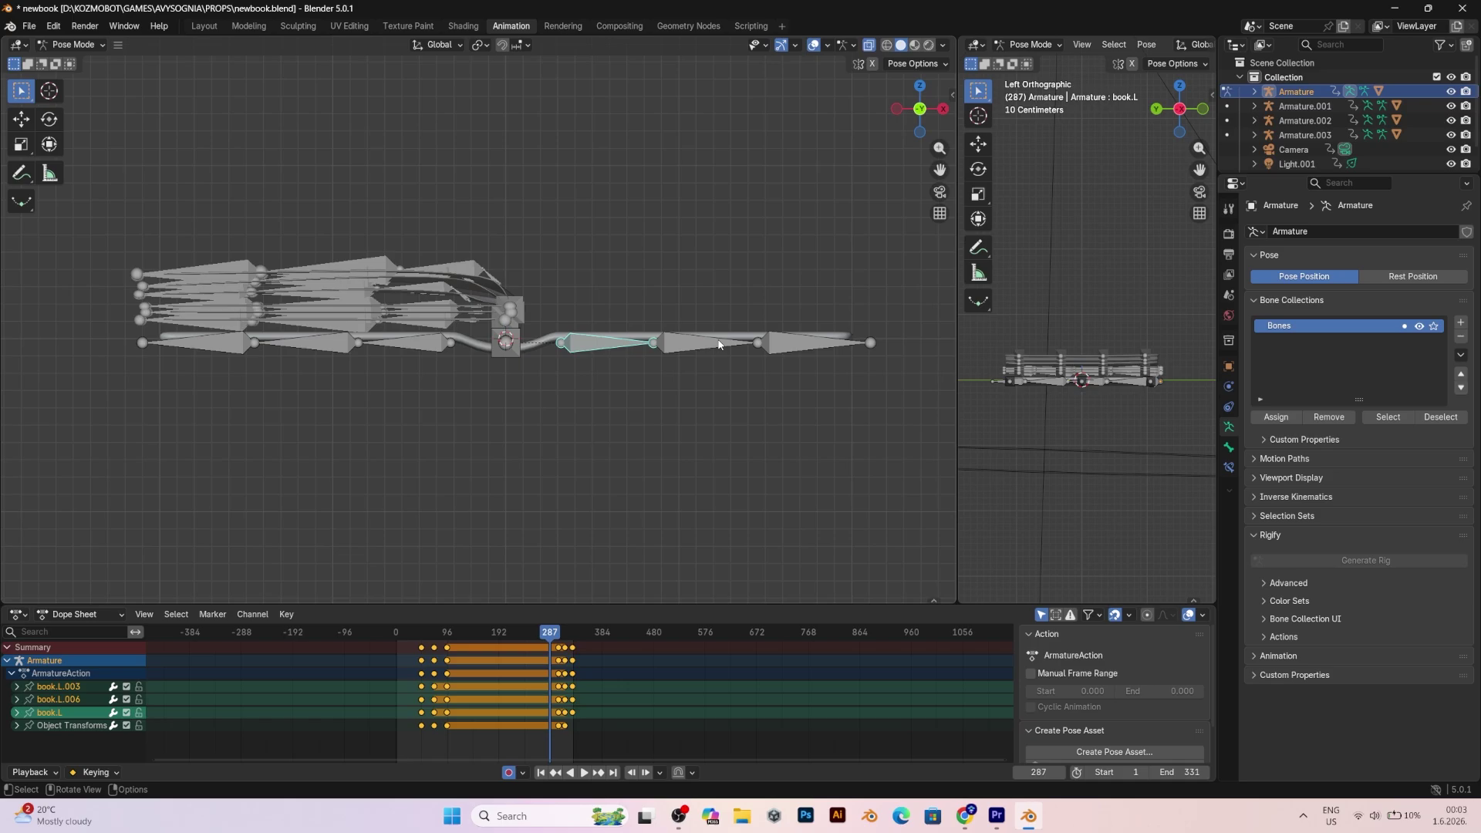
key(r)
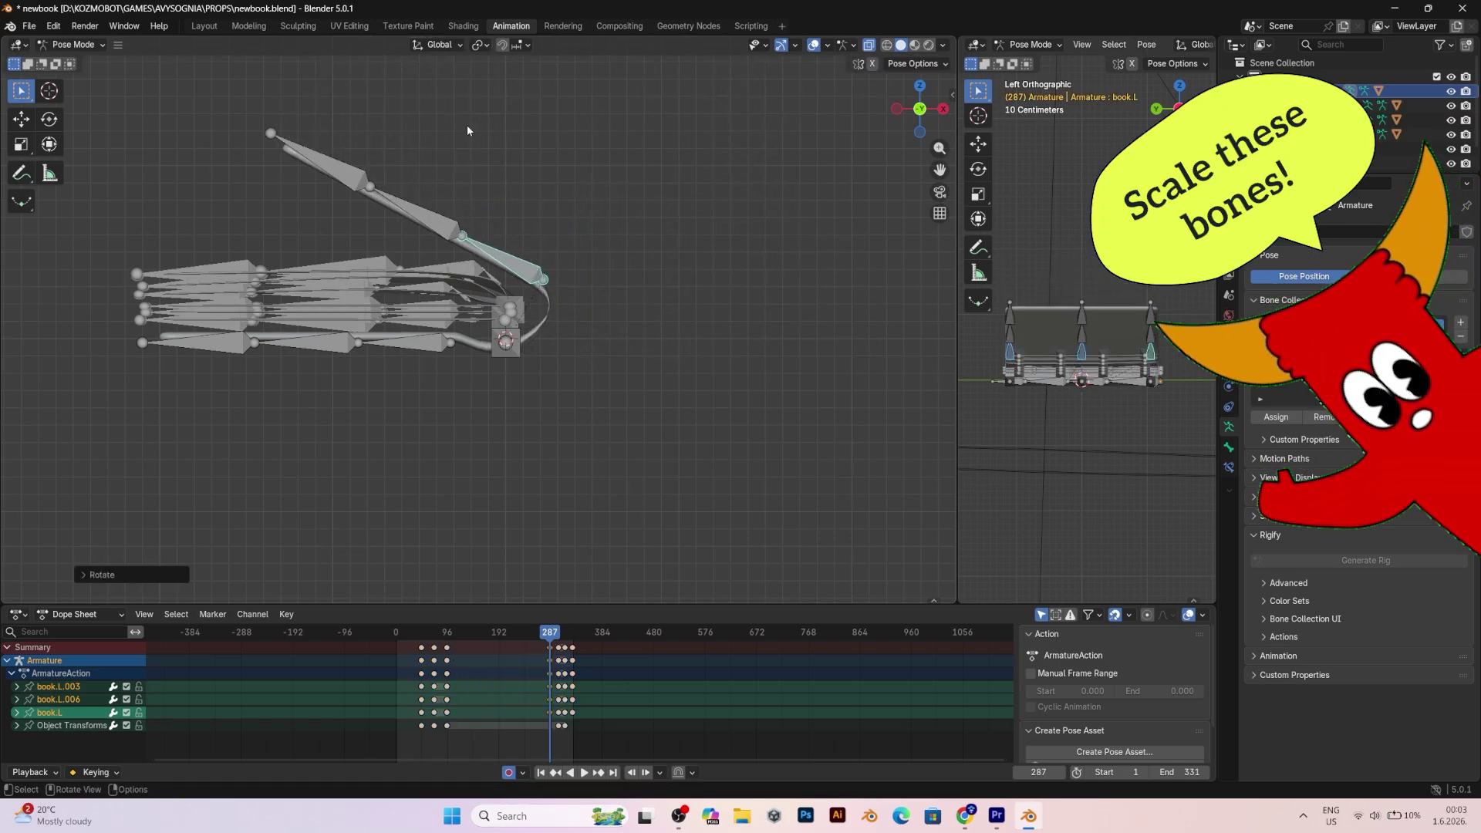
click(605, 164)
key(s)
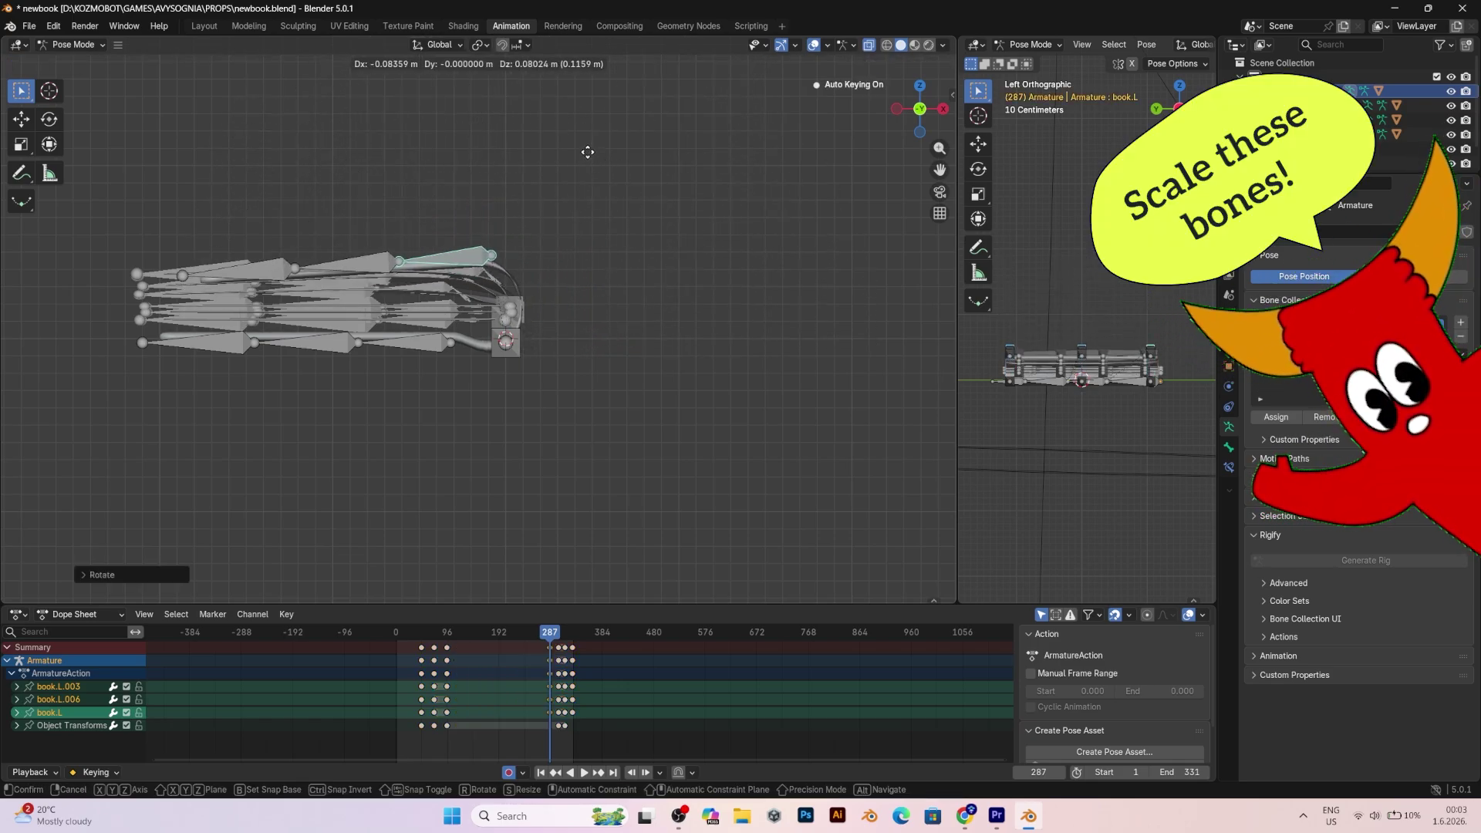
key(Escape)
key(g)
click(615, 176)
key(r)
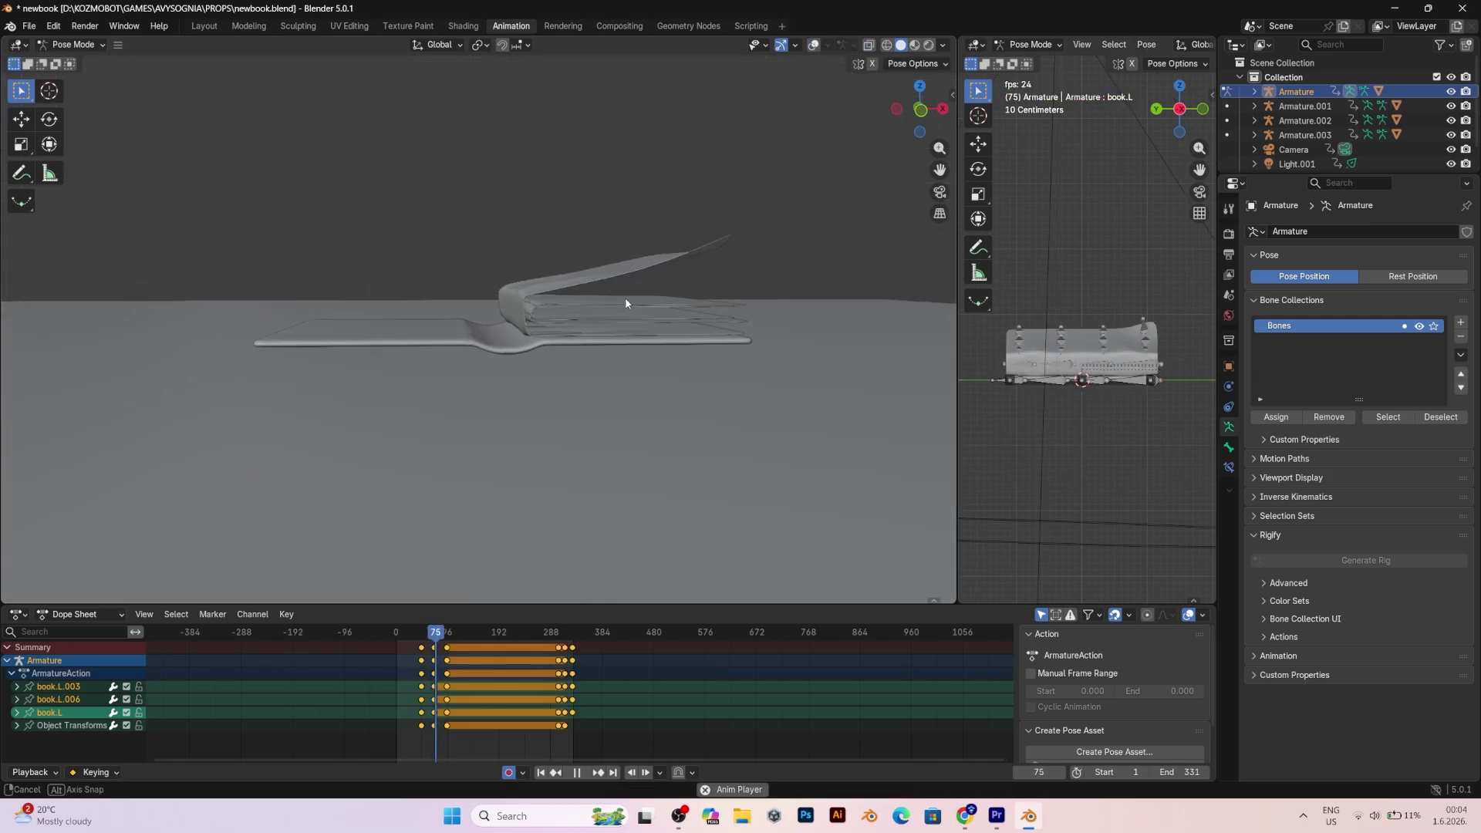
- Play and scrub through the book animation to check how the pages turn
key(space)
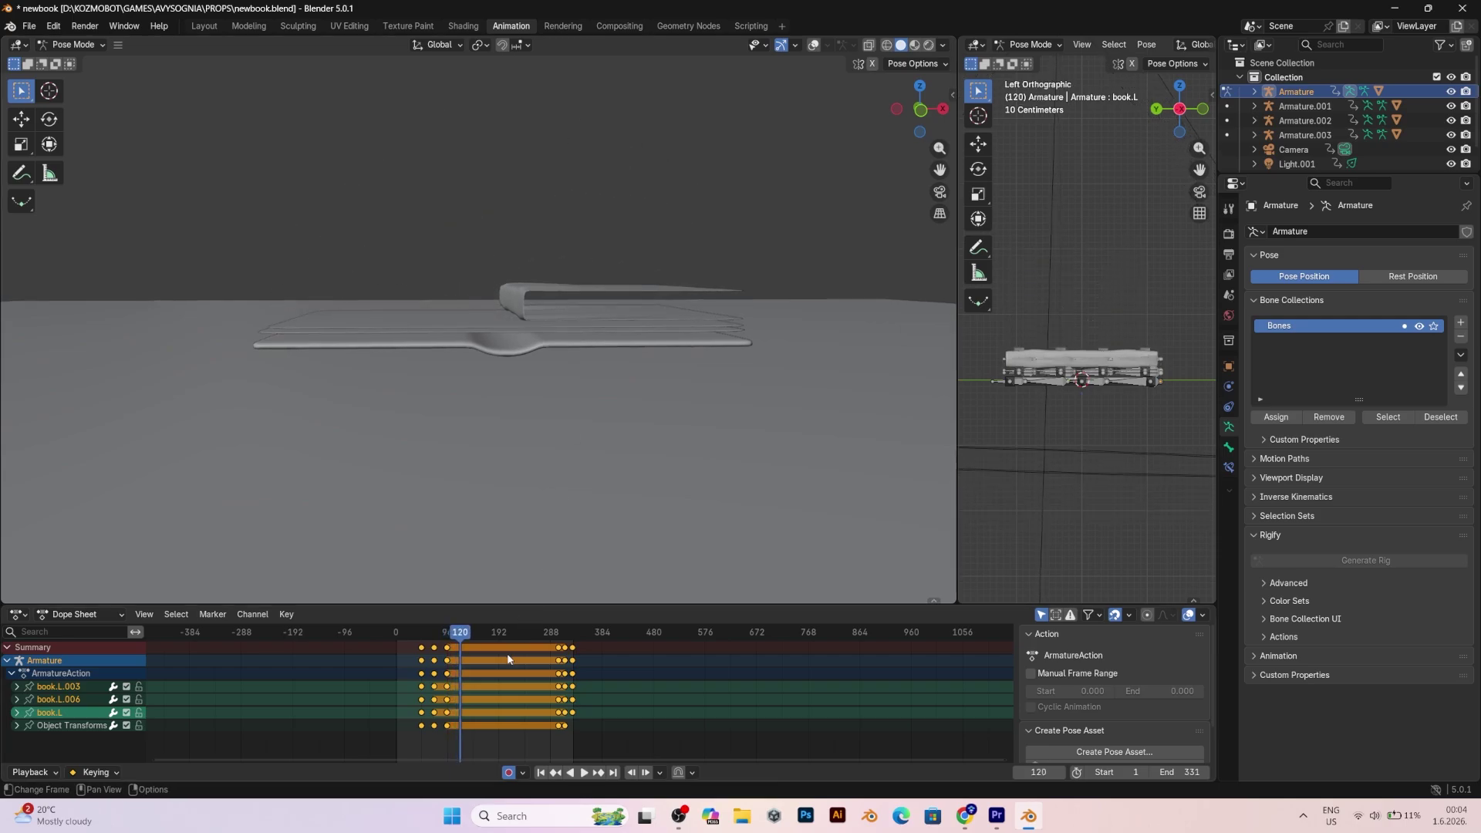
key(space)
mouse_move(444, 642)
mouse_down()
mouse_move(415, 639)
mouse_move(446, 634)
mouse_up()
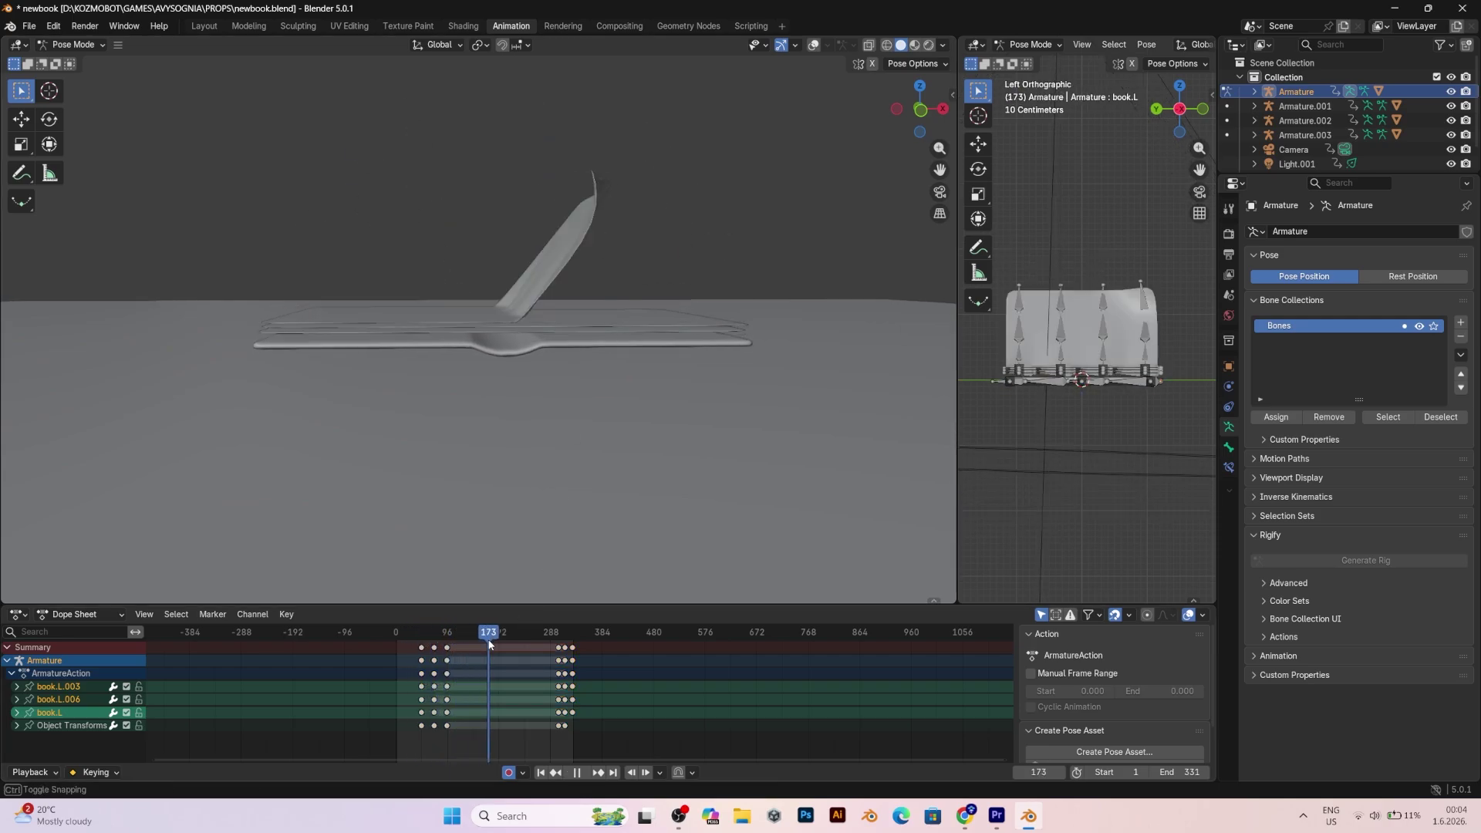
- Paint a black lowercase "a" beside the "A" and a "B" on the left-hand page using the 36 px Paint Hard brush
drag(897, 246, 1070, 303)
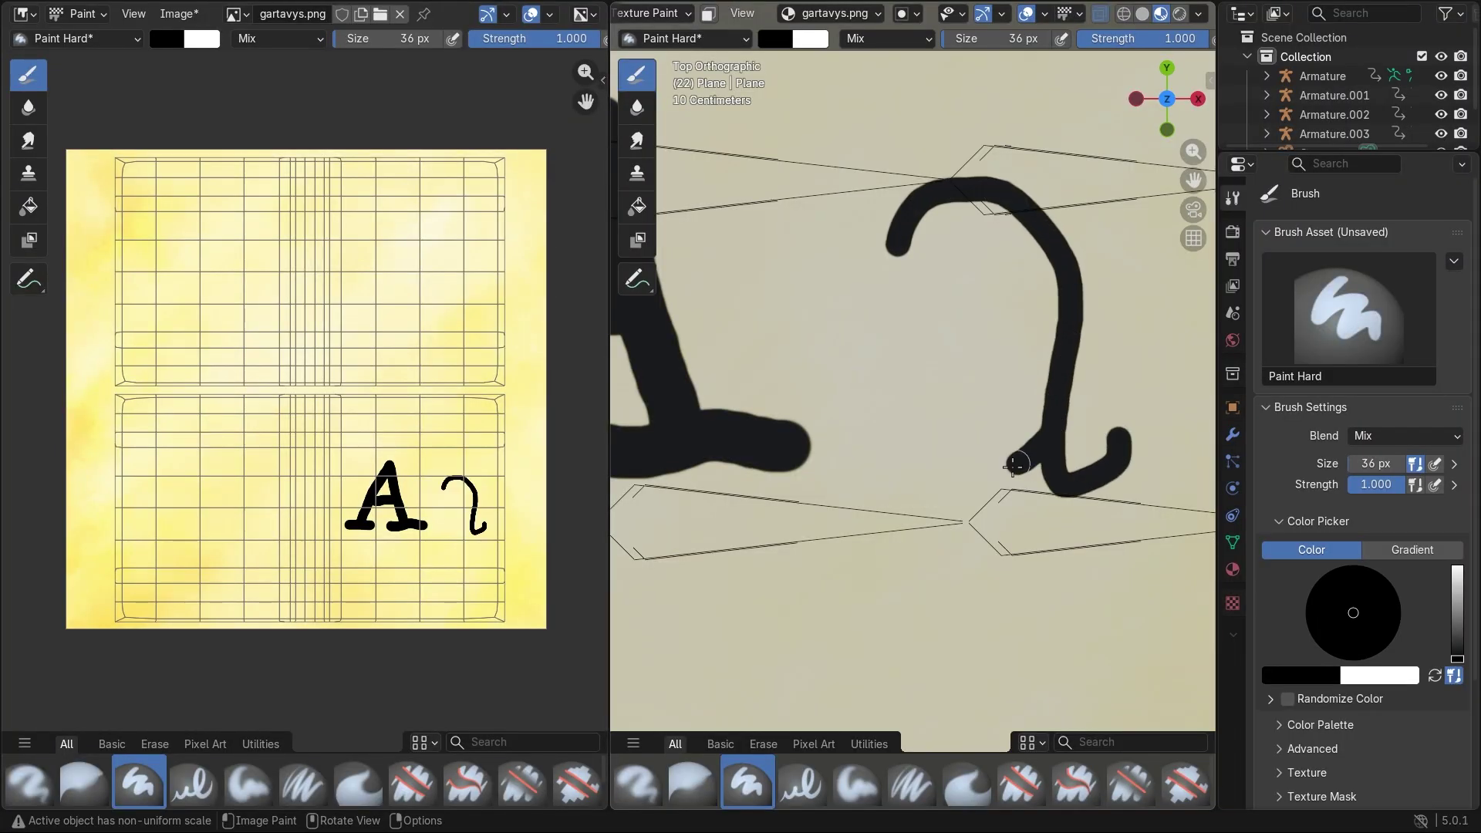
scroll(1036, 399, down, 10)
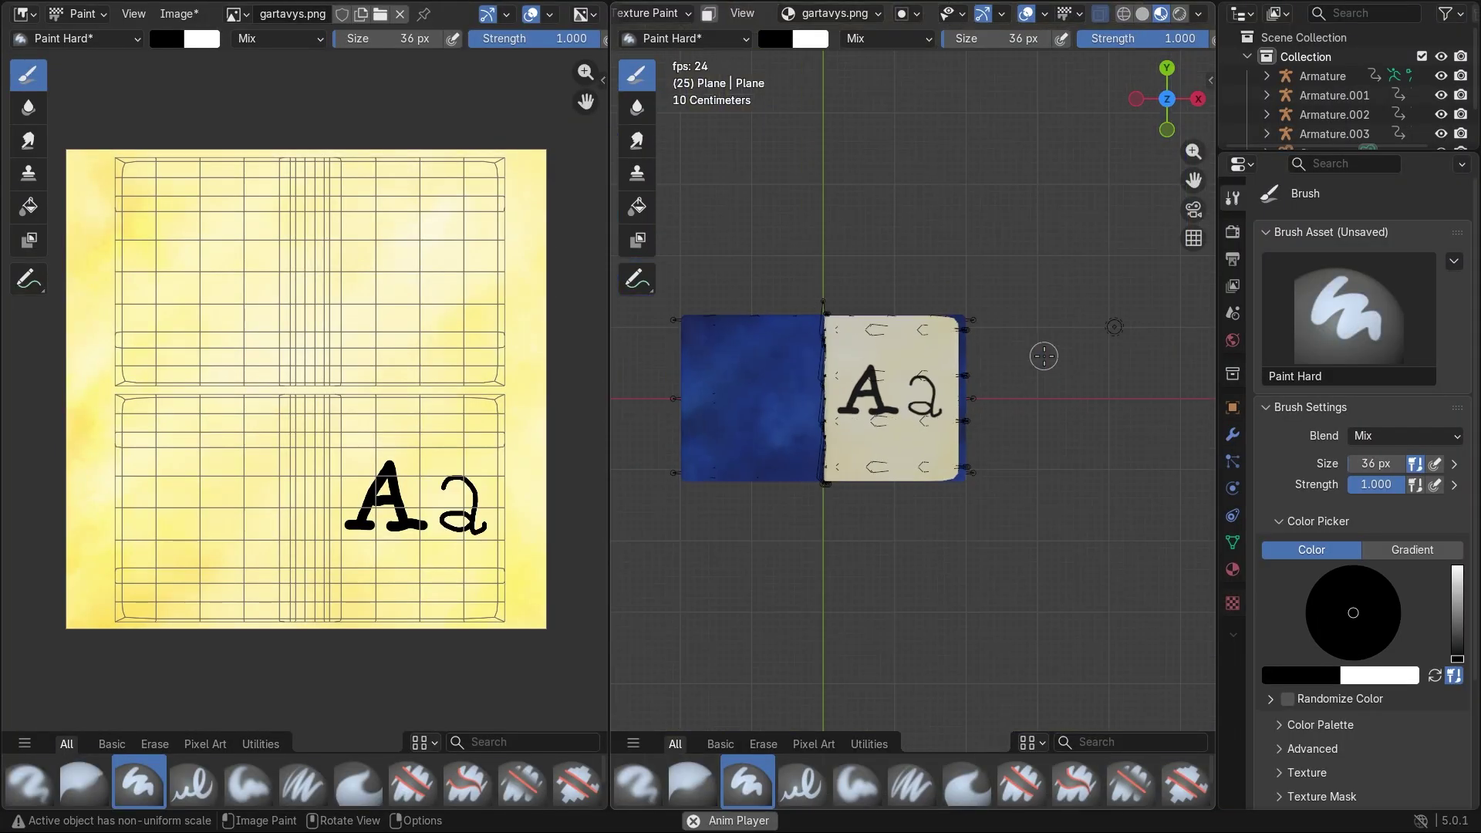
key(space)
shift+middle_drag(740, 401, 859, 414)
scroll(858, 413, up, 5)
key(space)
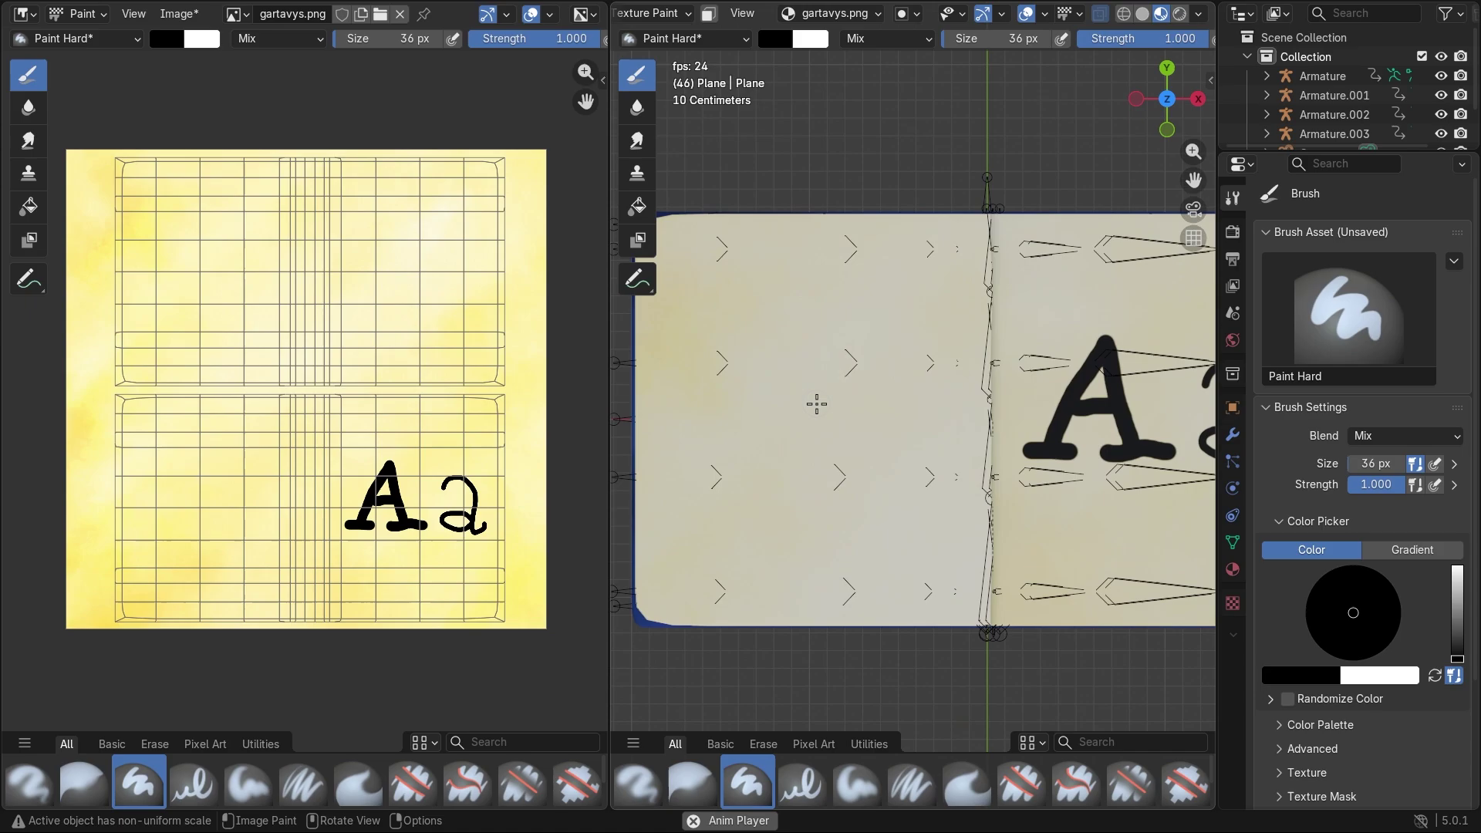
scroll(746, 391, up, 4)
drag(734, 298, 704, 515)
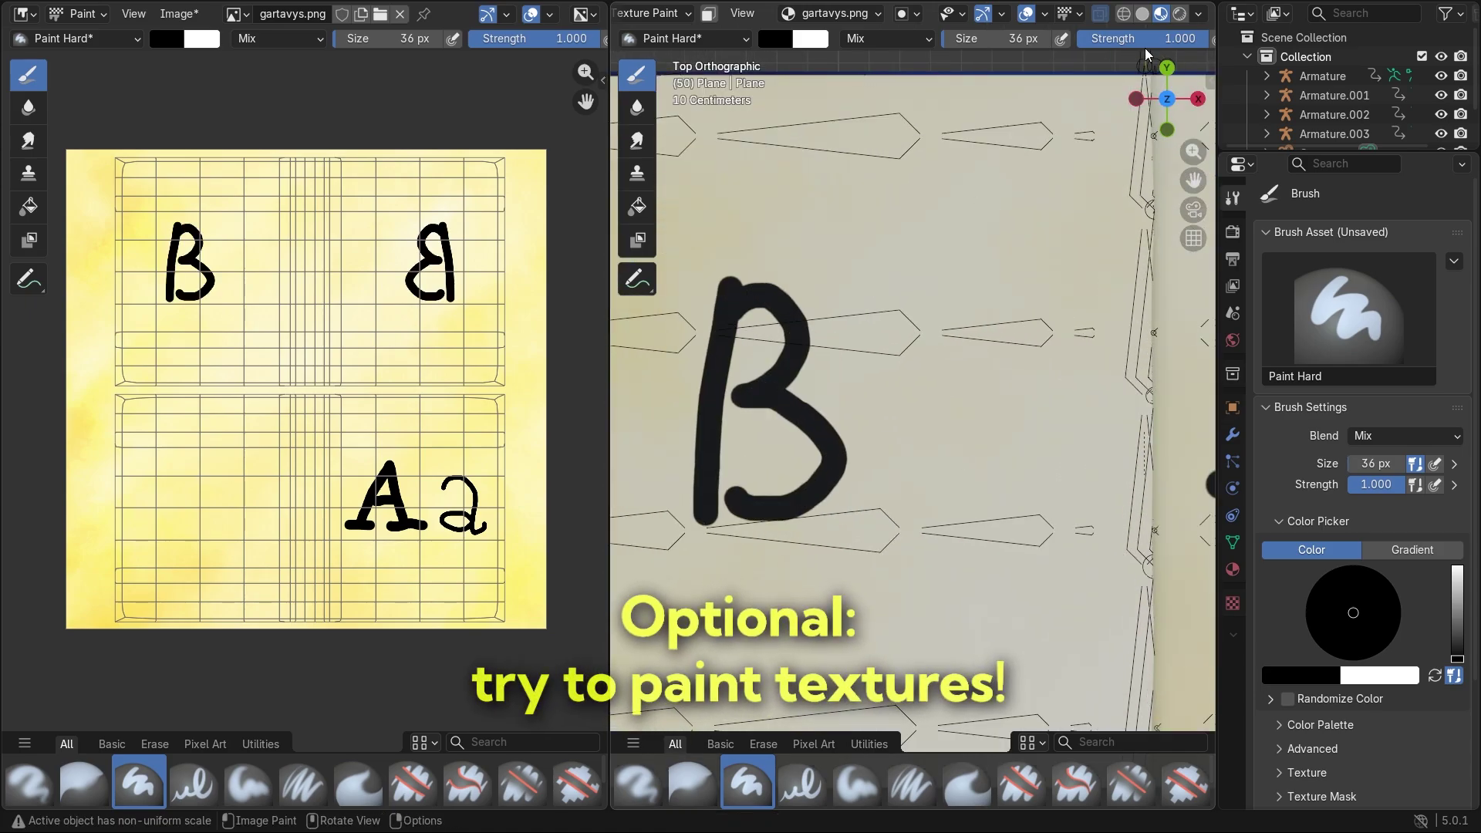
scroll(1142, 40, right, 5)
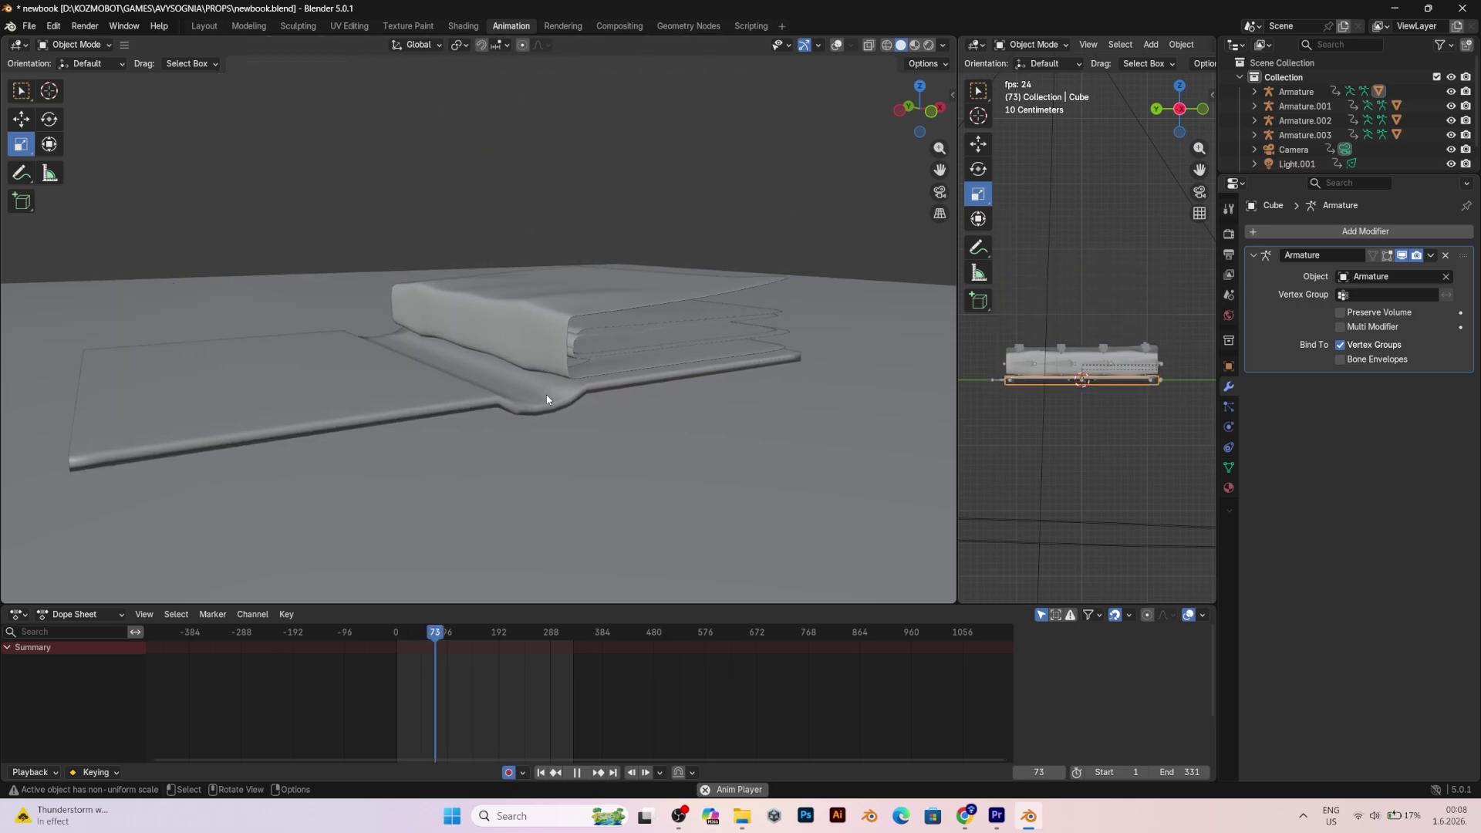
- Examine how the cover's spine deforms around the pages between frames 58 and 75
key(space)
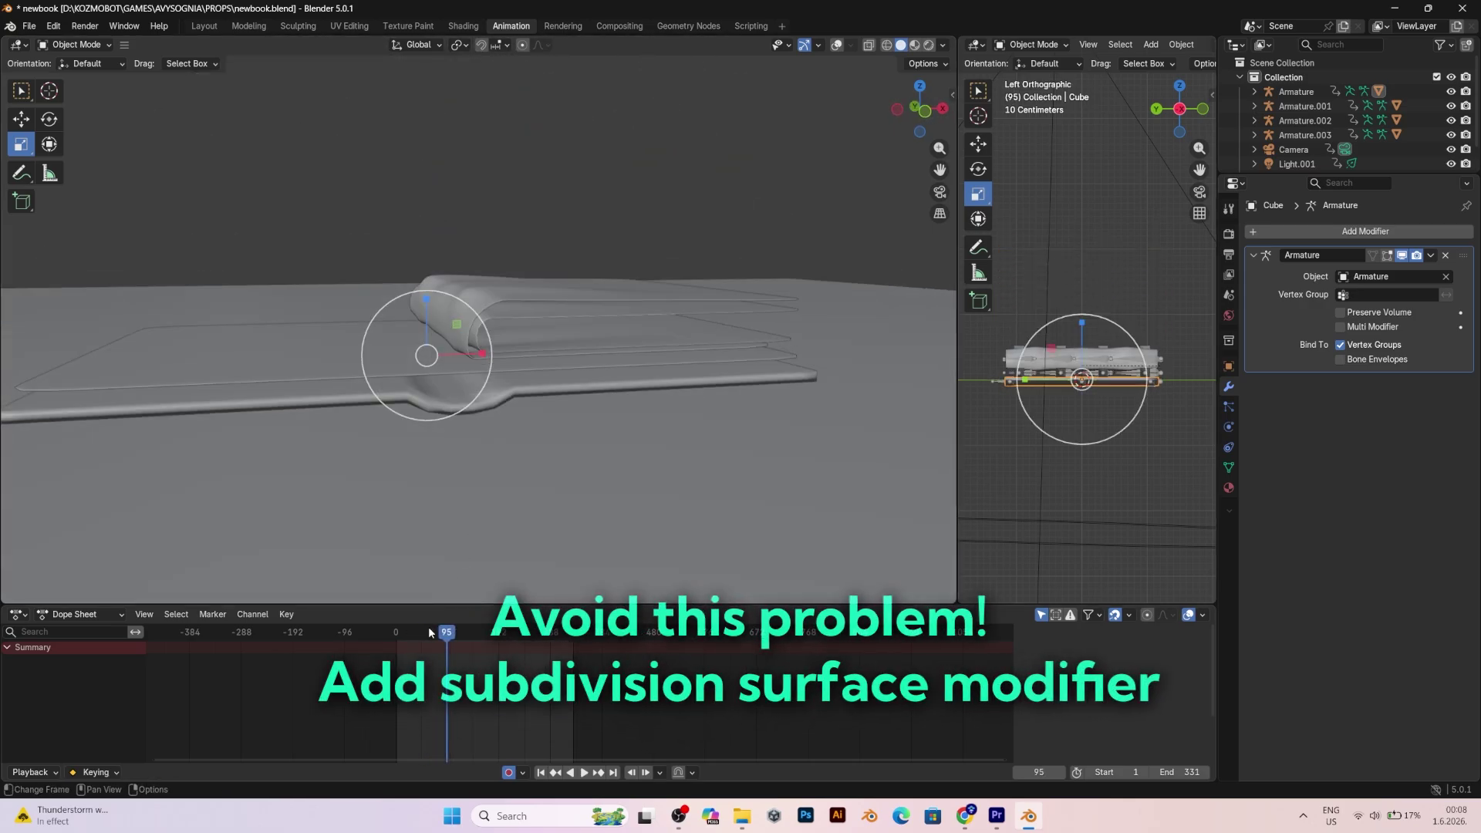
mouse_move(428, 632)
mouse_down()
mouse_move(397, 631)
mouse_move(427, 632)
mouse_up()
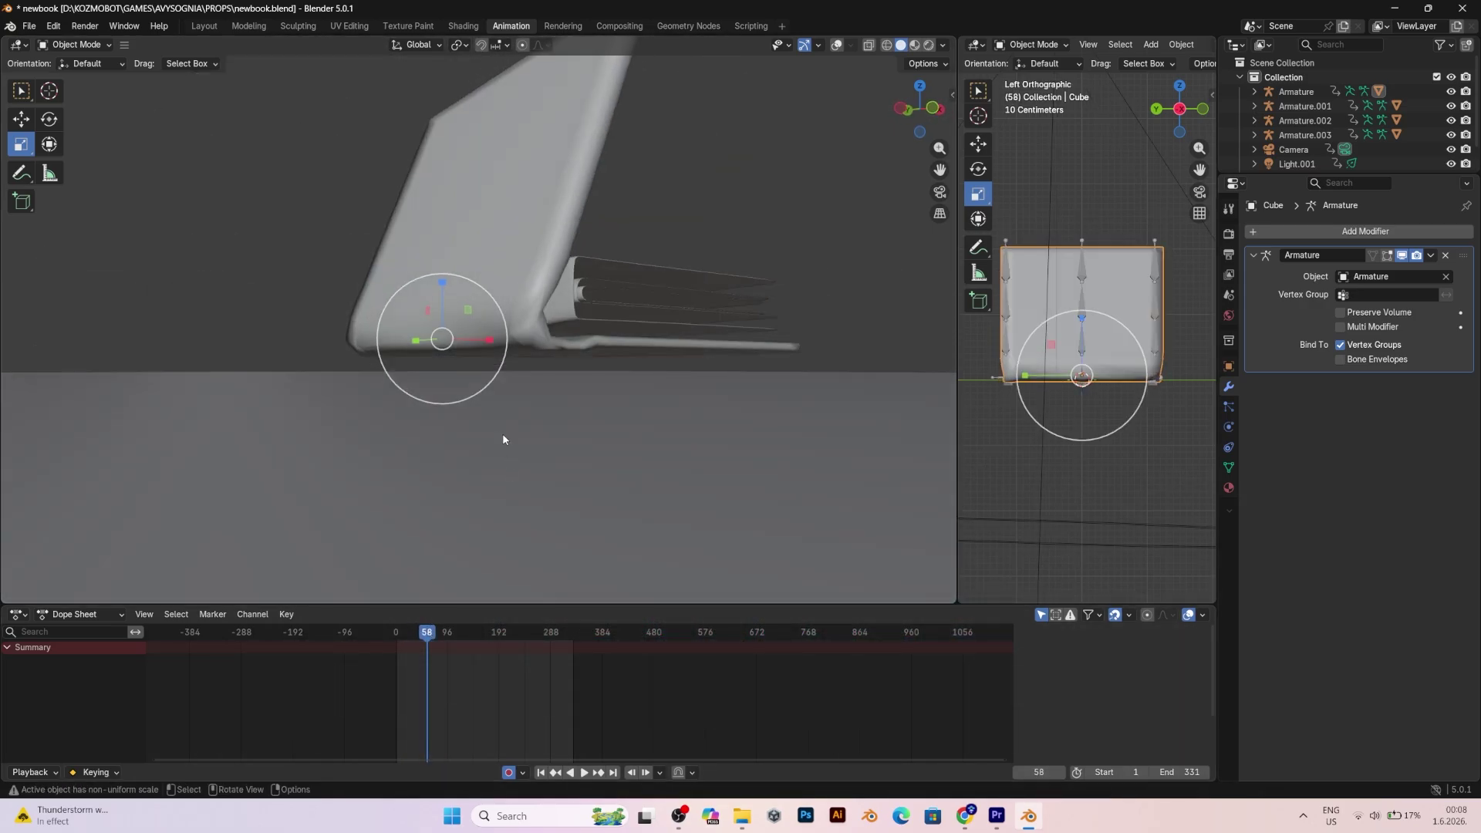
alt+scroll(485, 419, down, 17)
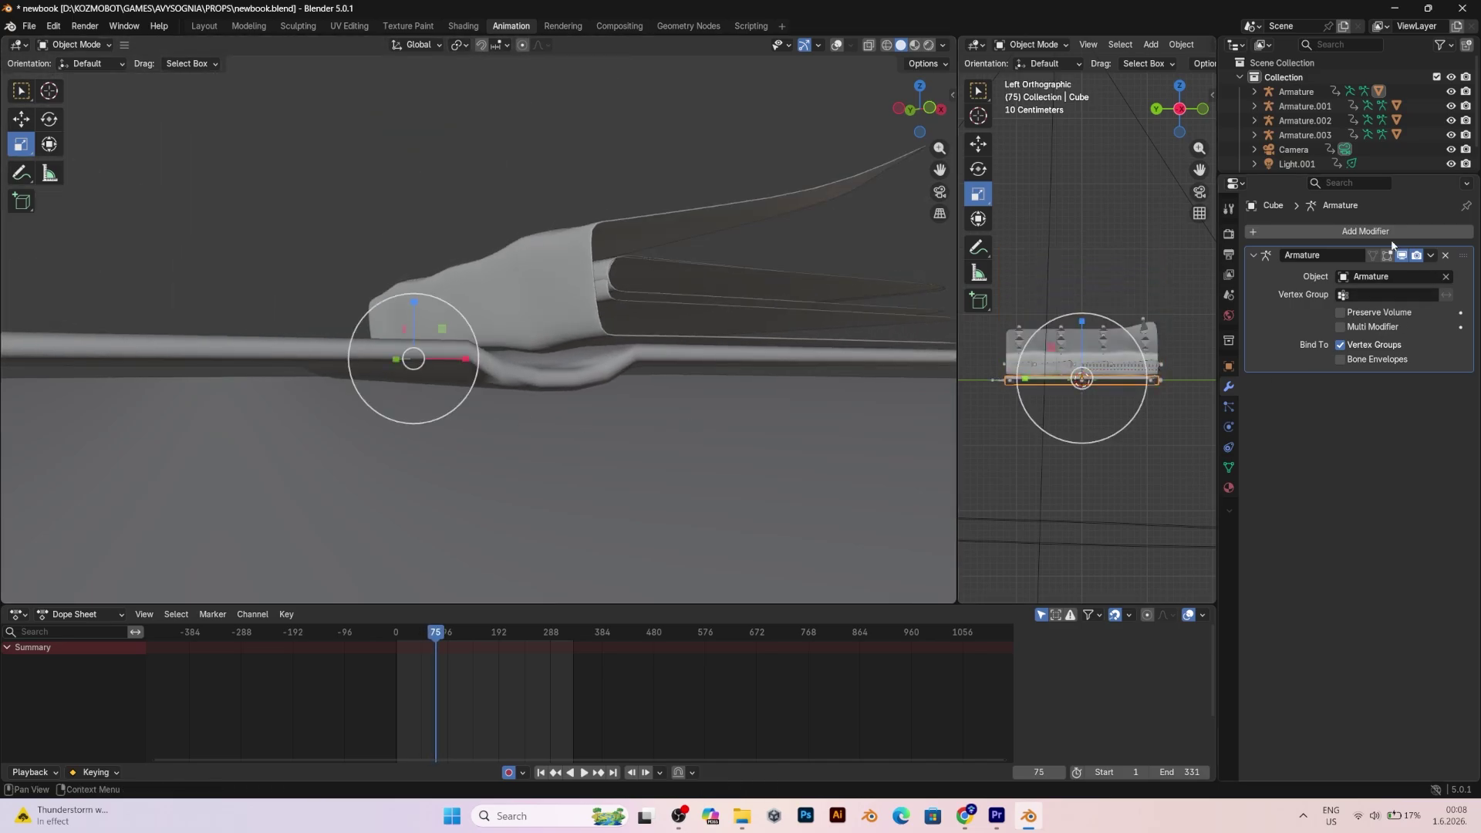
- Add a Subdivision modifier after the Armature modifier on the book cover
mouse_move(1340, 262)
click(1220, 493)
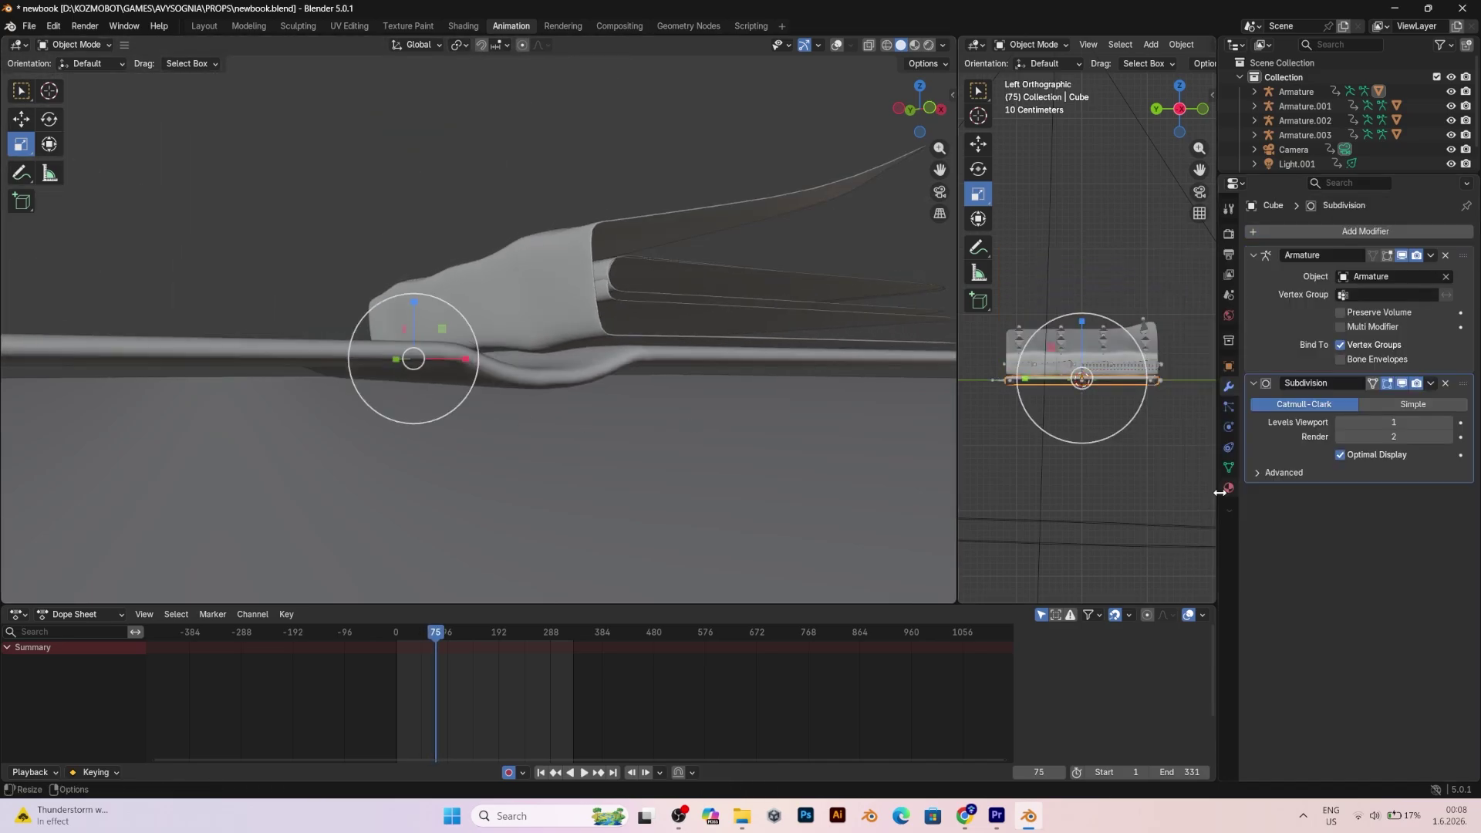
- Play the animation from the start to check the smoothed cover and spine, and preview it in rendered shading
middle_drag(540, 355, 418, 647)
key(shift+Left)
key(space)
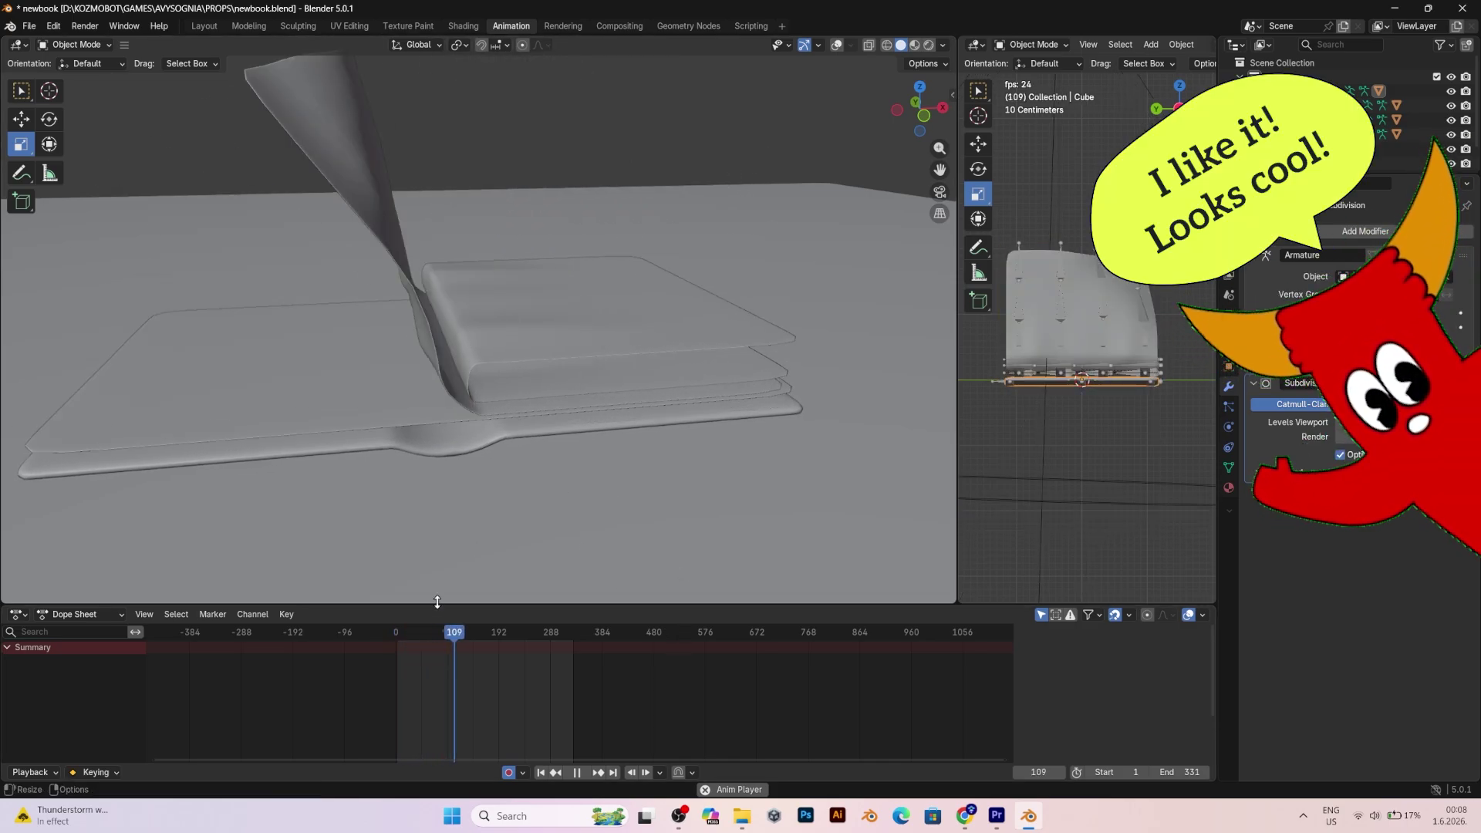
mouse_move(417, 634)
mouse_down()
mouse_move(483, 631)
mouse_move(414, 634)
mouse_up()
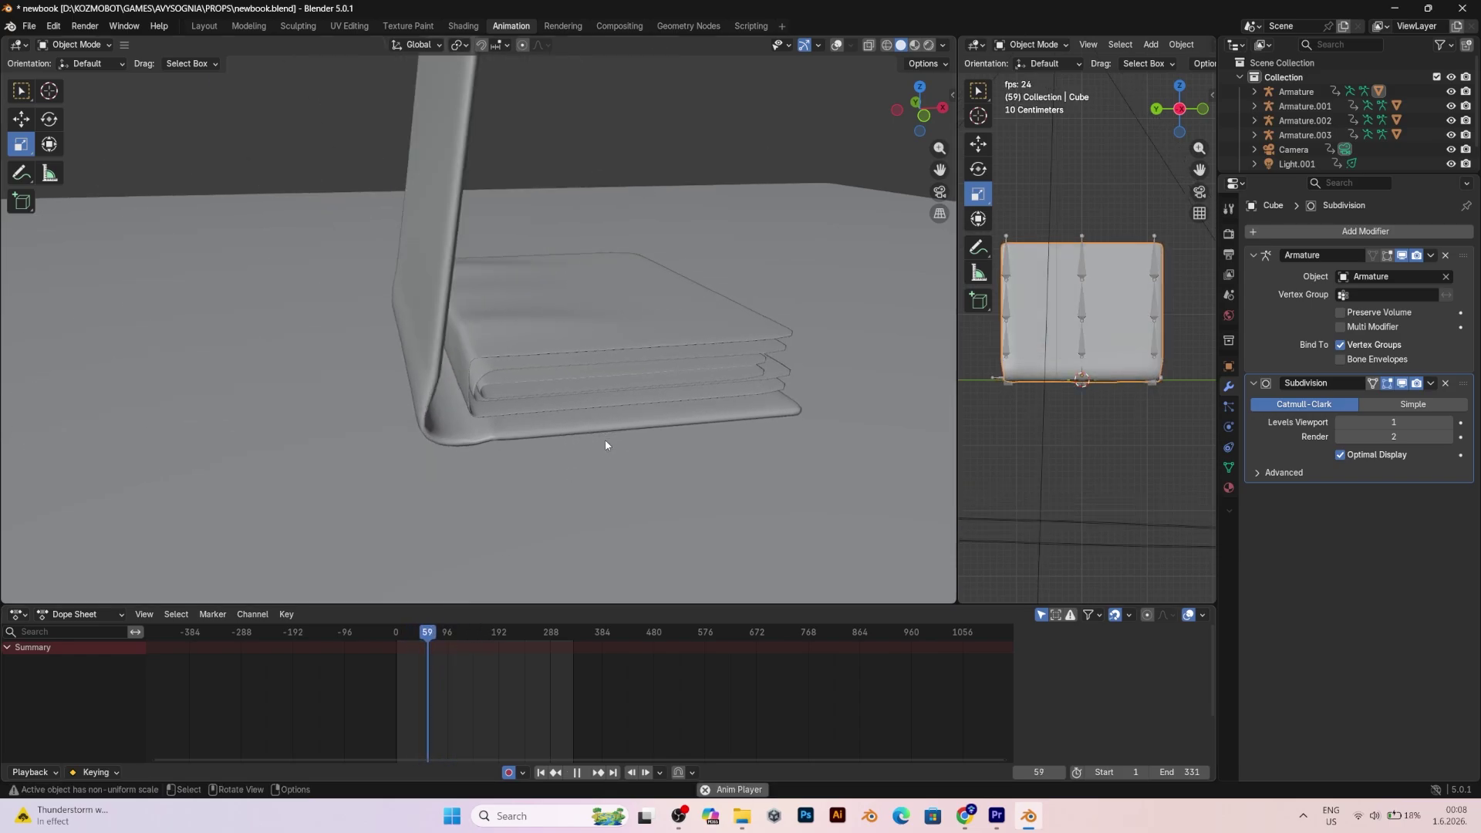
click(929, 44)
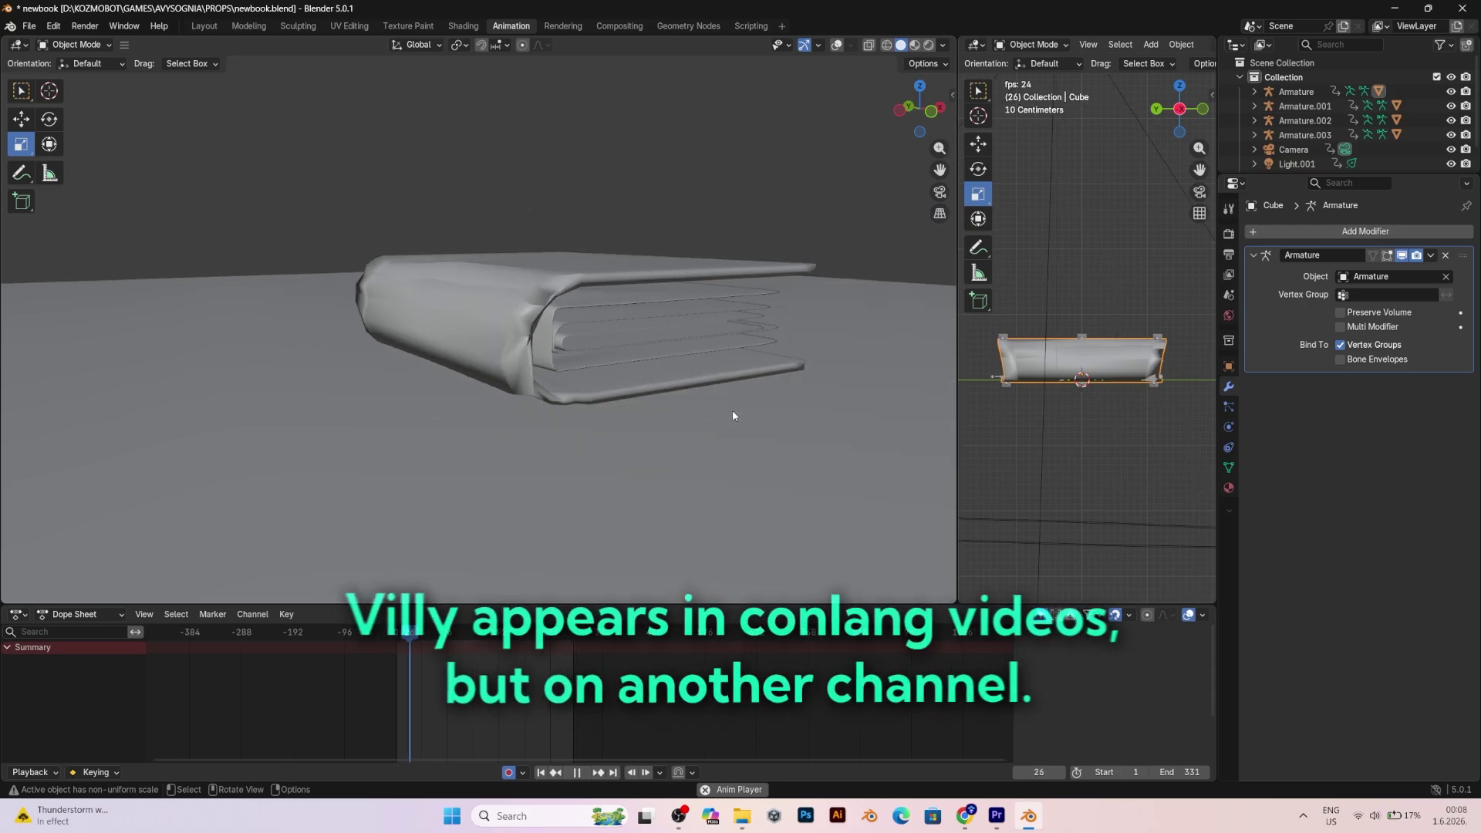
- Play and scrub the animation between frames 58 and 75 to inspect how the cover's spine bends beneath the pages
mouse_move(709, 399)
middle_down()
mouse_move(447, 390)
mouse_move(920, 373)
mouse_move(724, 380)
middle_up()
key(space)
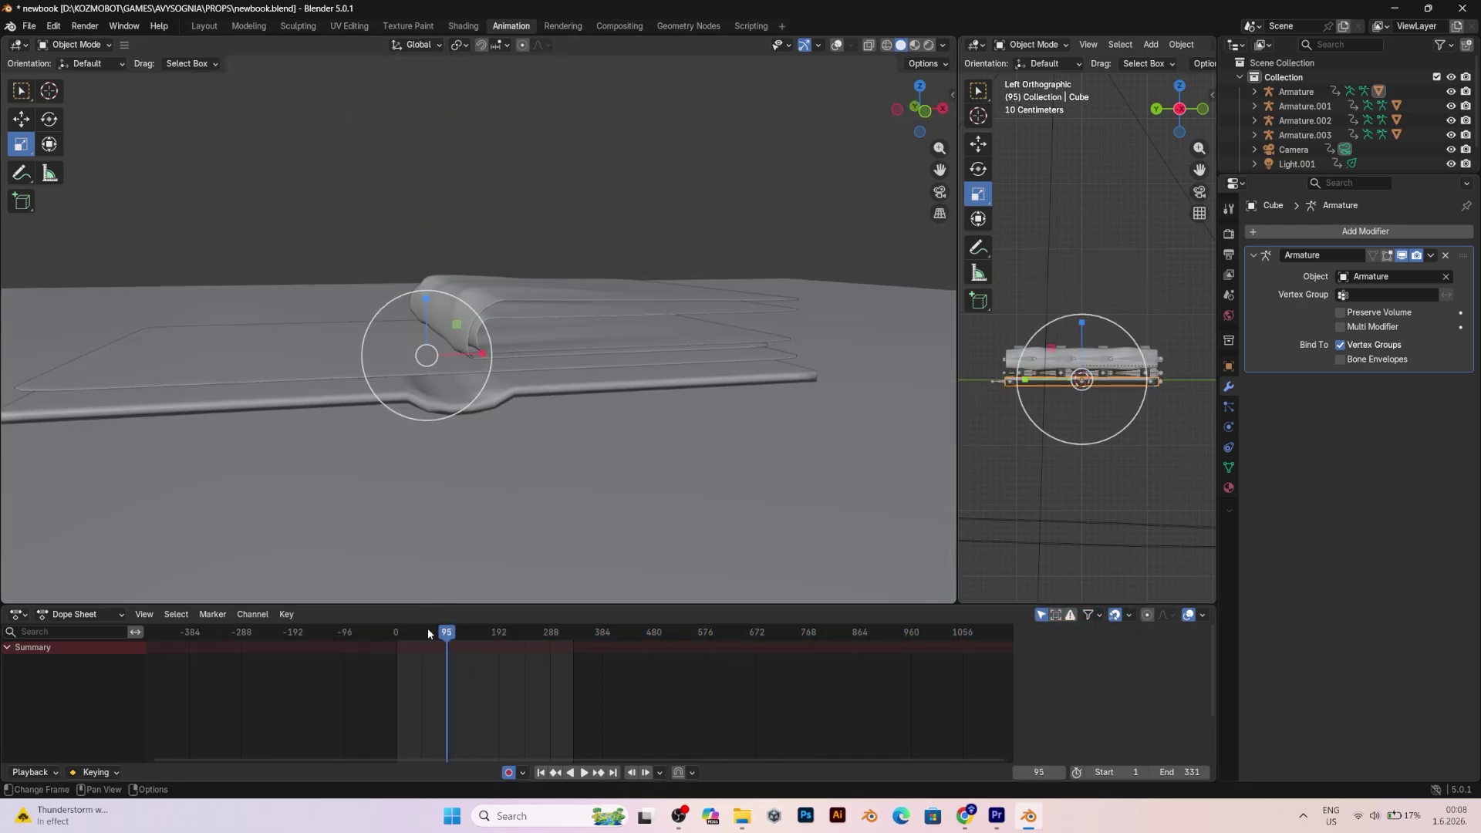
mouse_move(427, 629)
mouse_down()
mouse_move(404, 639)
mouse_move(427, 633)
mouse_up()
middle_drag(469, 437, 492, 416)
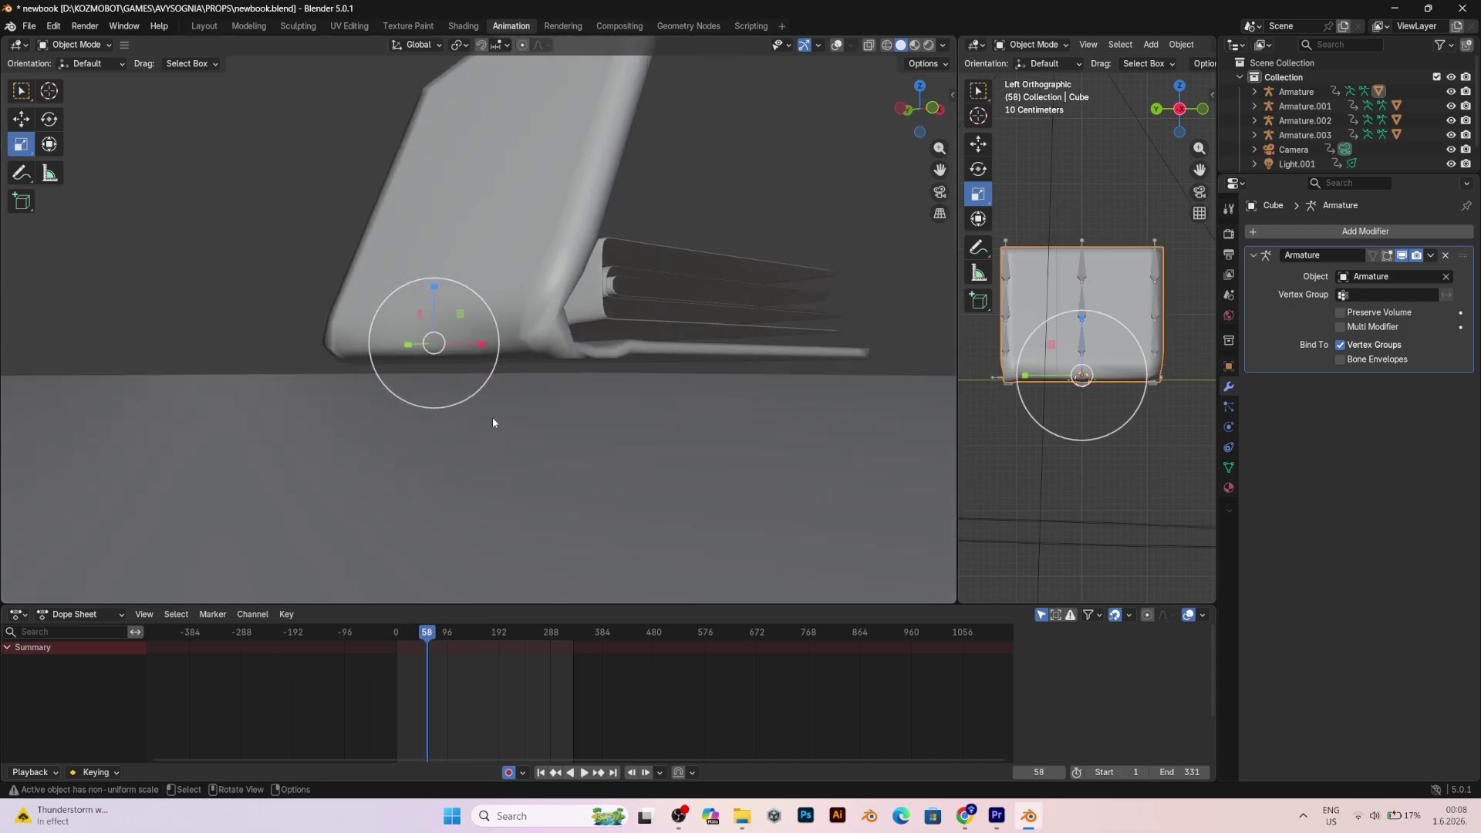
scroll(487, 418, up, 2)
key(space)
key(space)
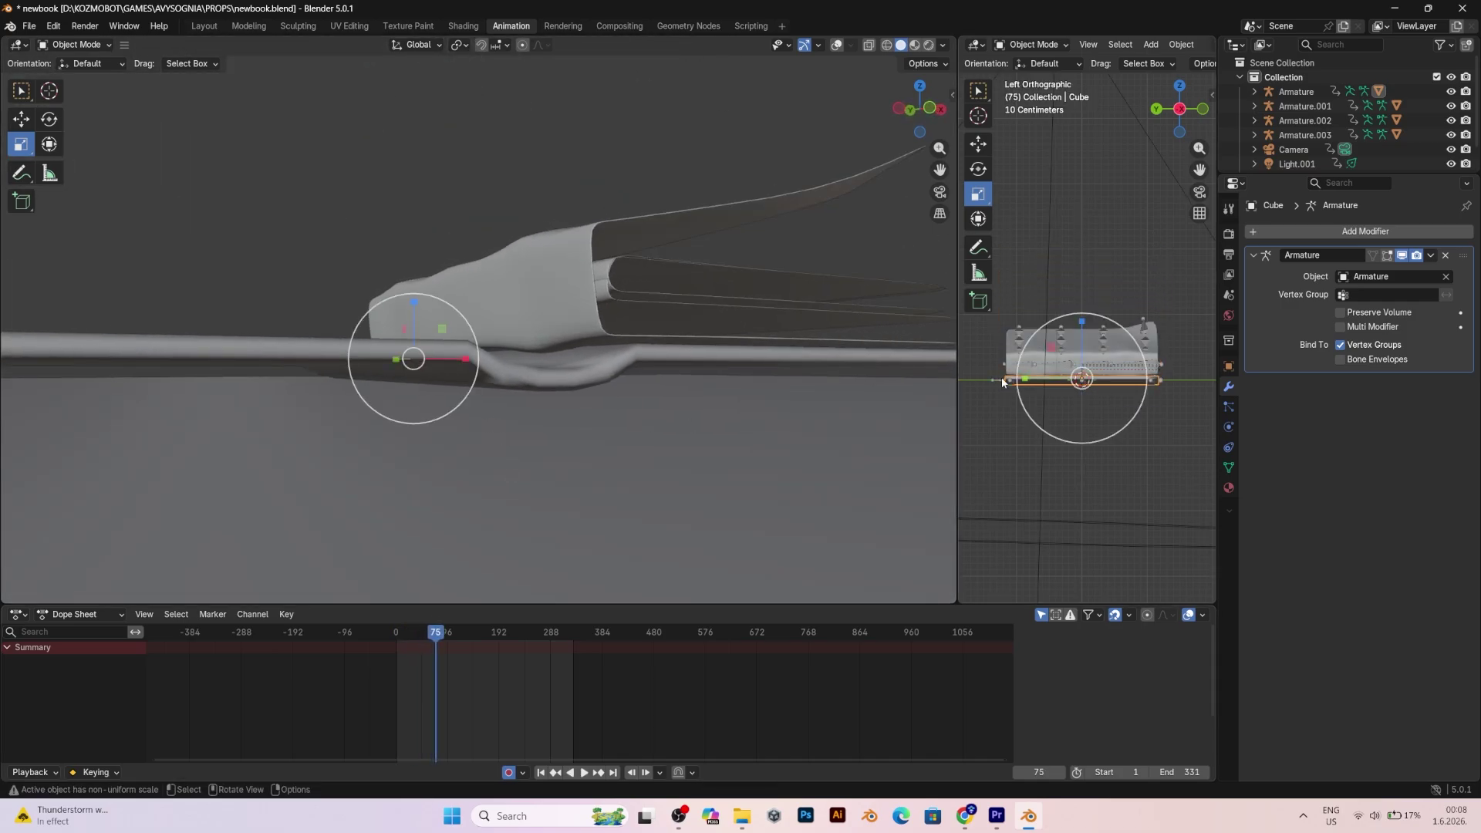
- Add a Catmull-Clark Subdivision modifier to the book cover, below its Armature modifier
click(1385, 233)
mouse_move(1340, 262)
click(1218, 494)
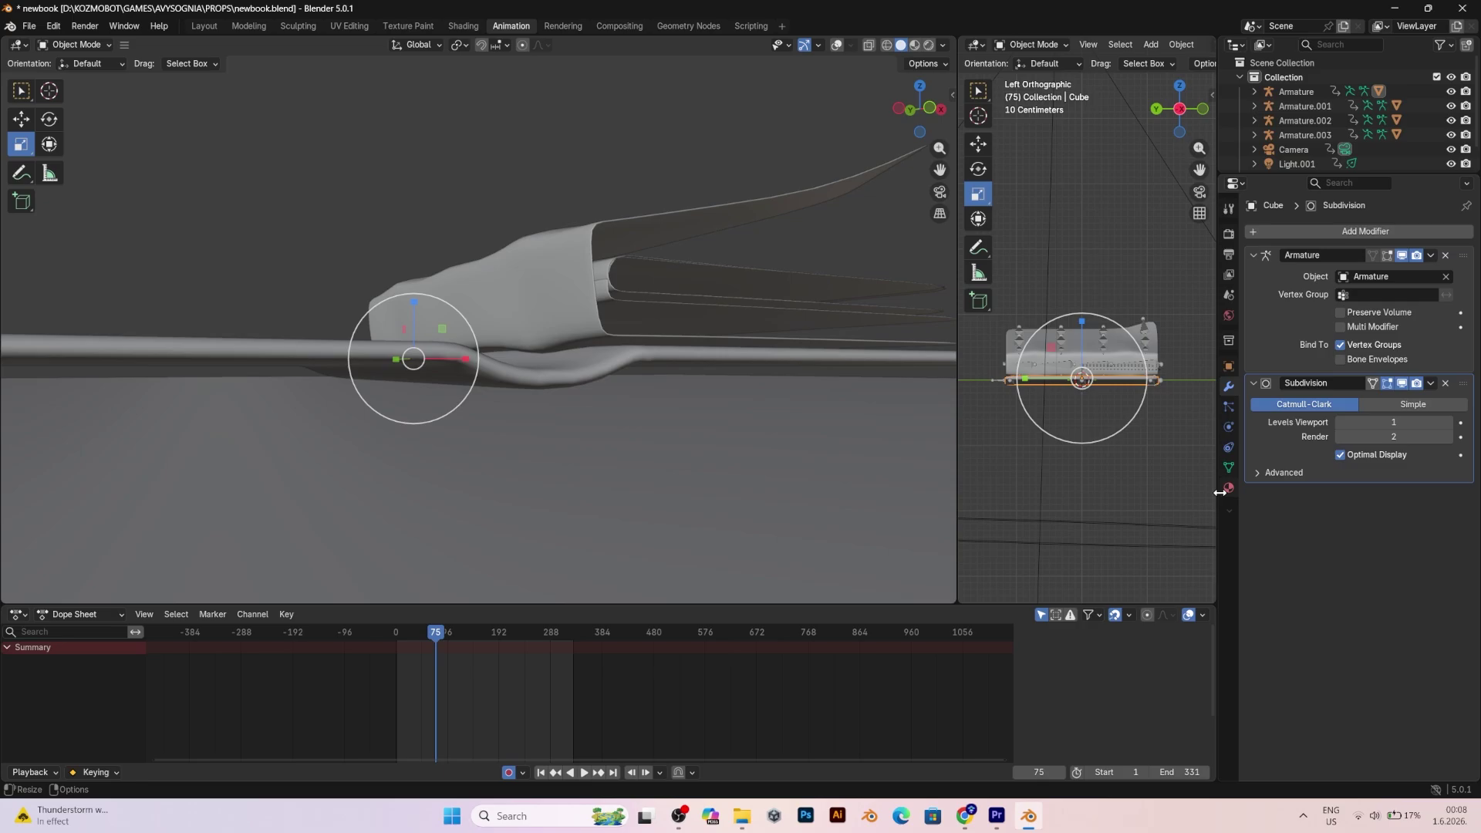
- Replay the opening and page-turning animation with the subdivided cover, and switch the main view to rendered shading
middle_drag(772, 432, 646, 374)
drag(435, 640, 396, 642)
key(space)
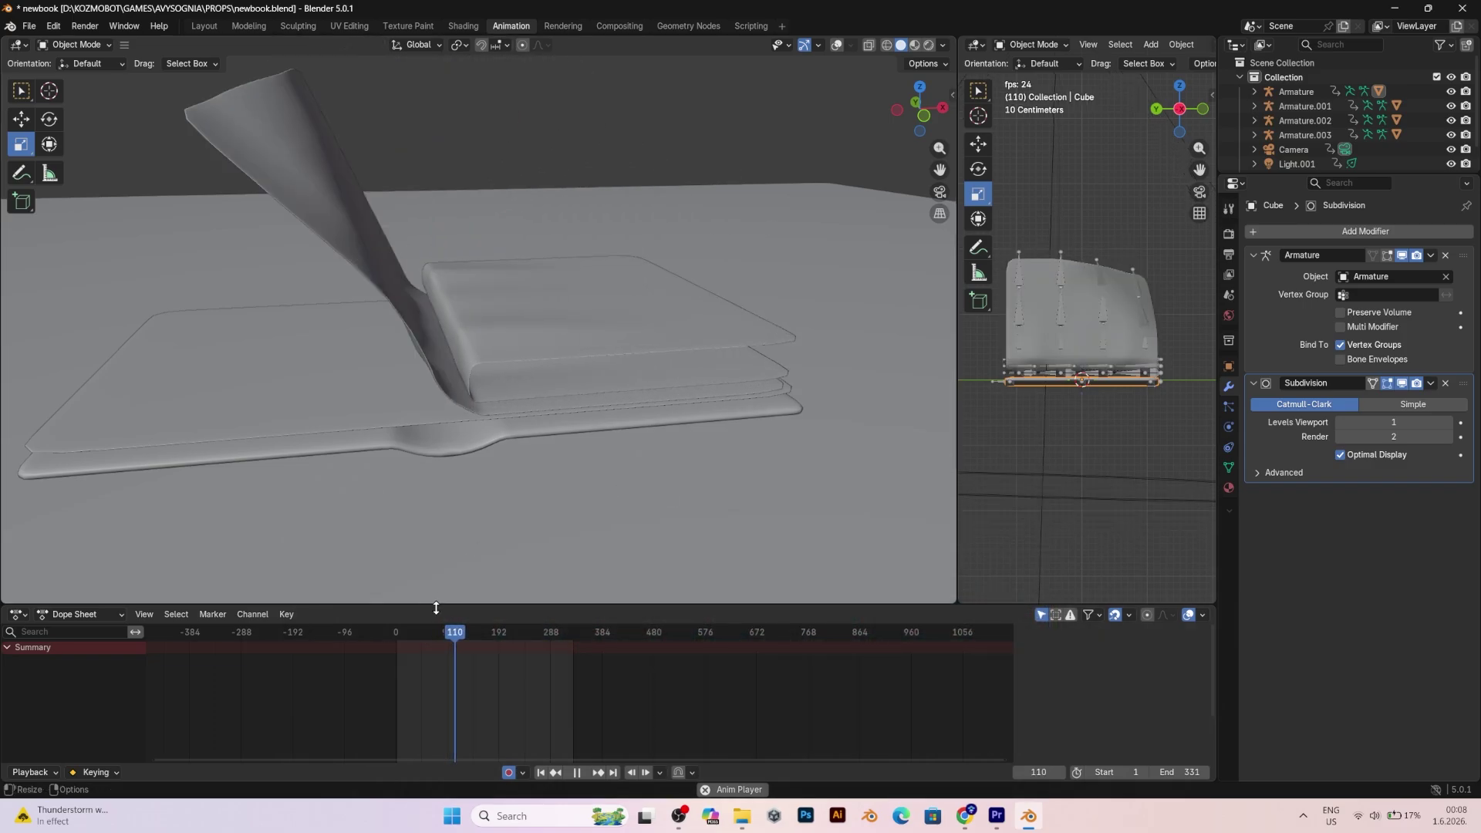
mouse_move(436, 637)
mouse_down()
mouse_move(414, 637)
mouse_move(436, 634)
mouse_up()
drag(439, 634, 445, 634)
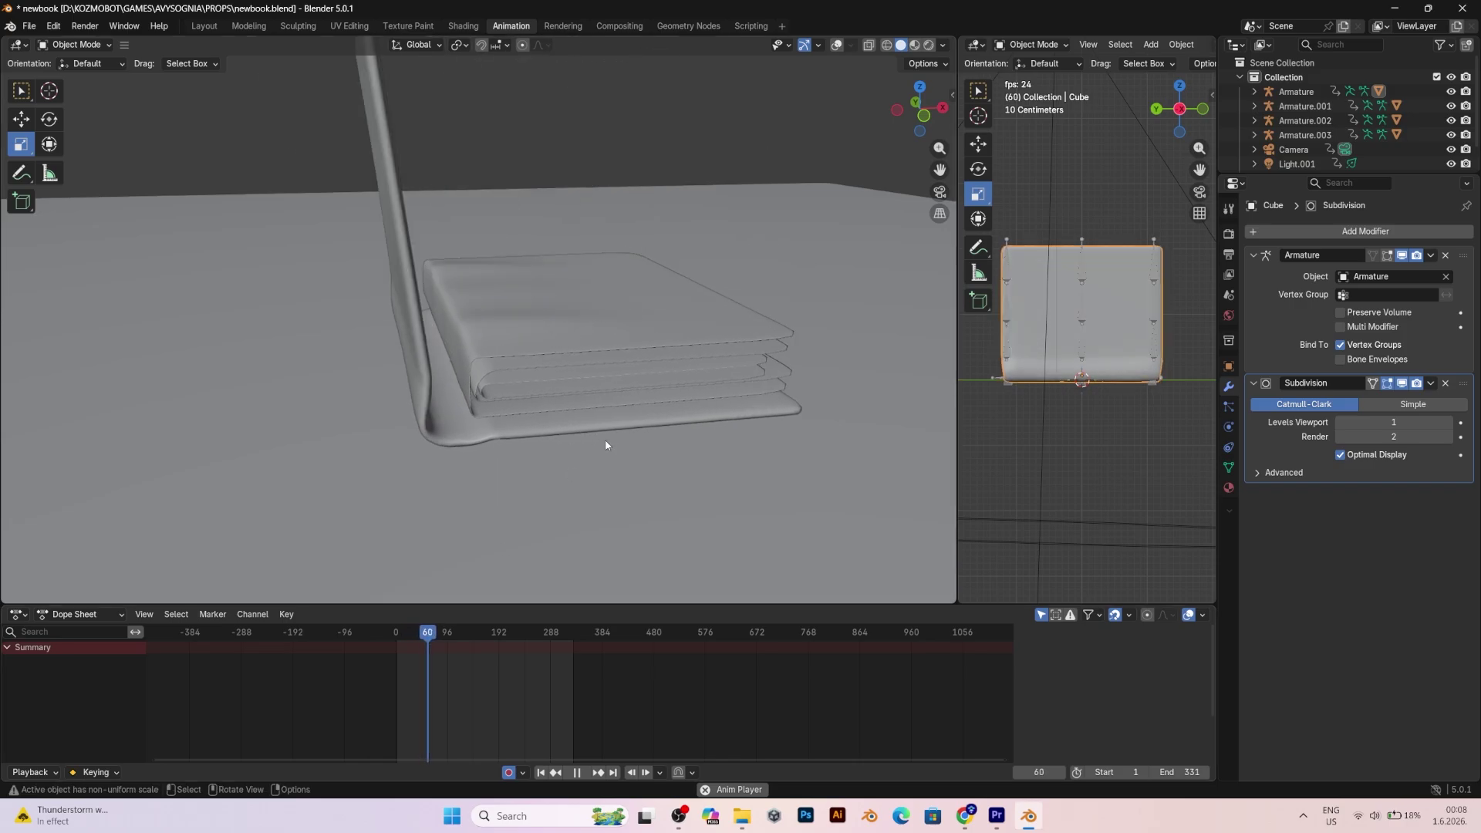
click(929, 46)
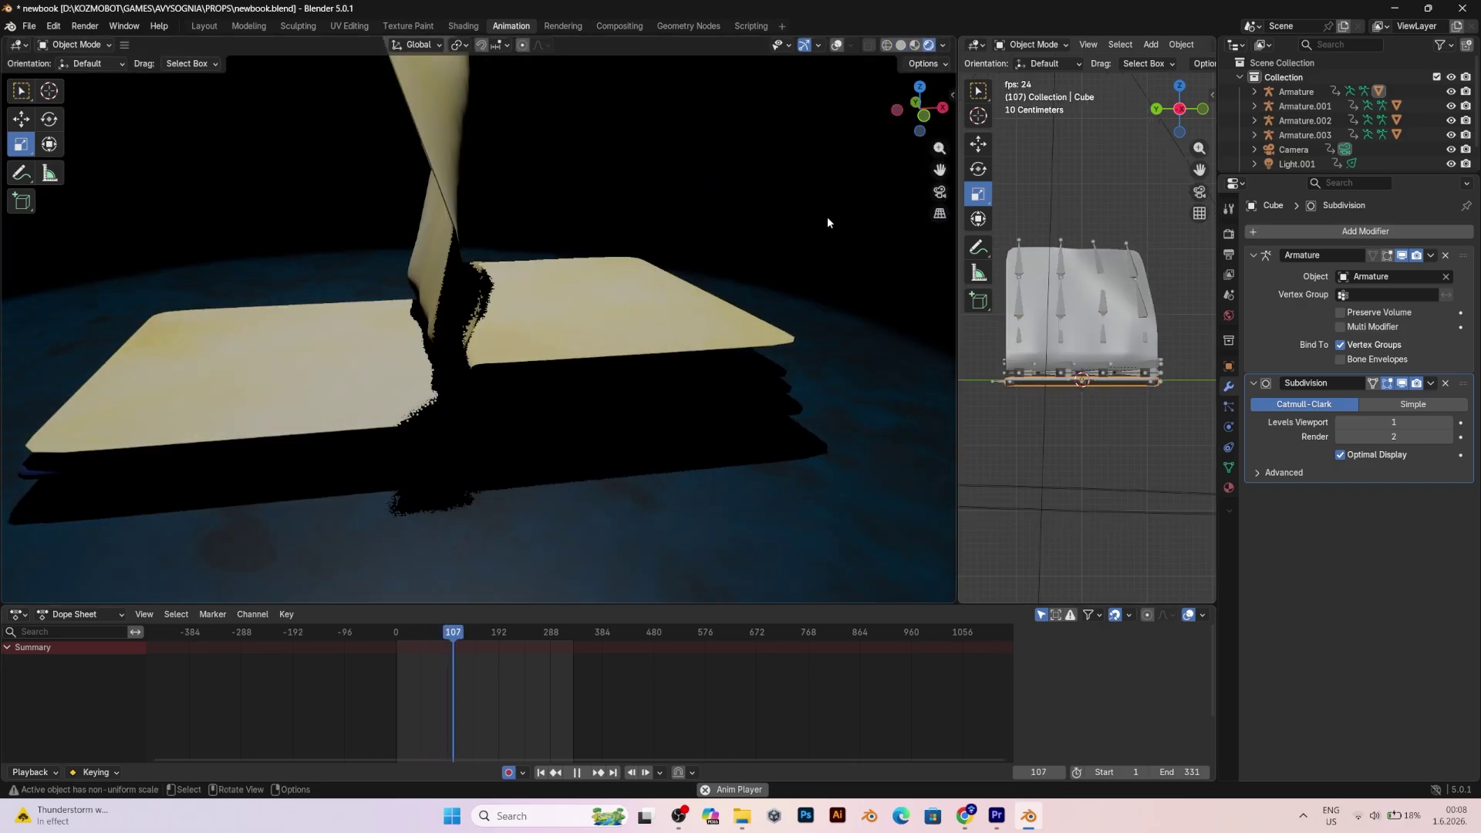